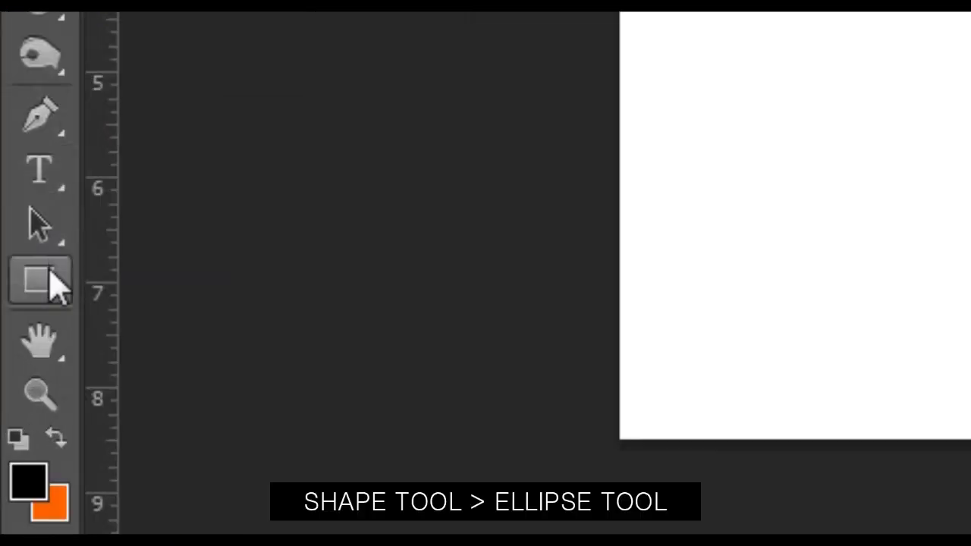
# - Draw an even 1530 px black circle near the page centre with the Ellipse Tool, undoing lopsided attempts
pyautogui.click(18, 390)
pyautogui.rightClick(57, 293)
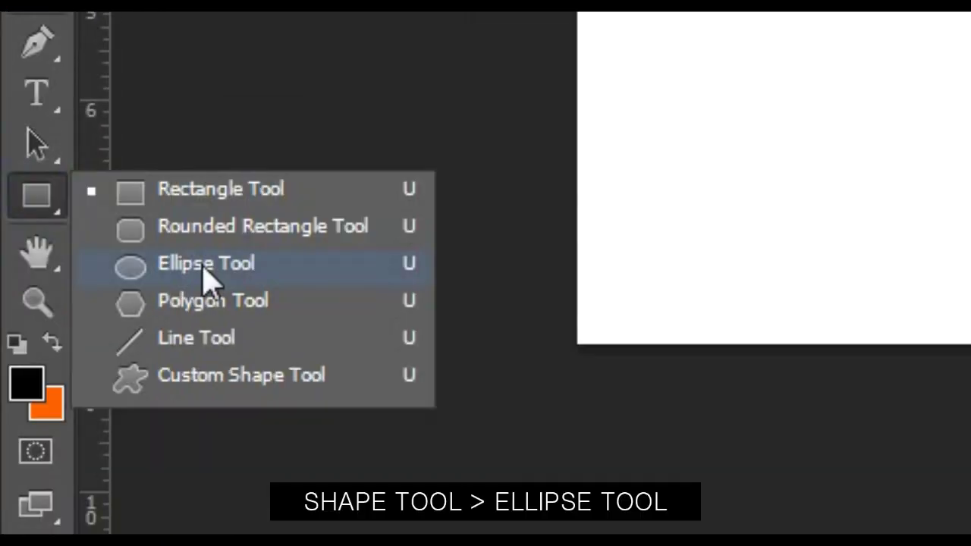
pyautogui.click(203, 267)
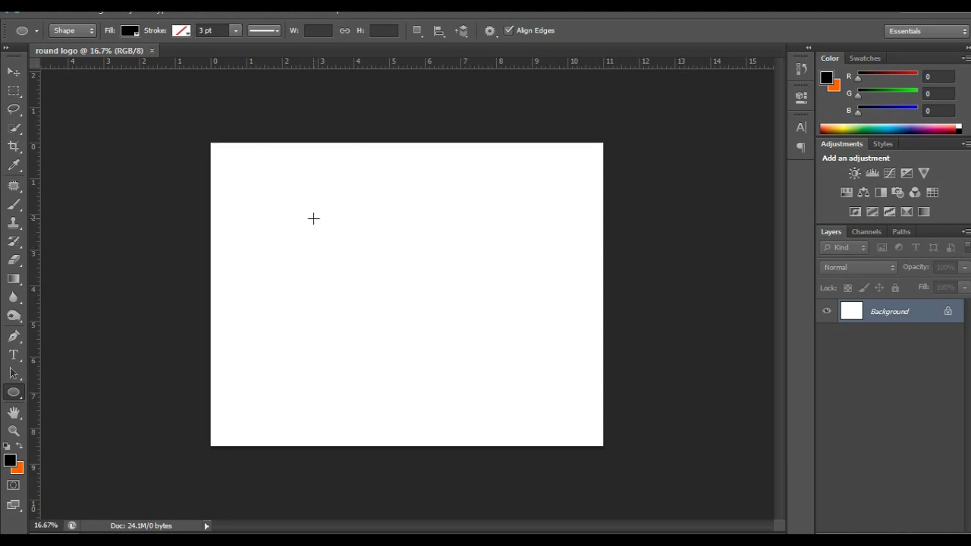
pyautogui.moveTo(313, 219); pyautogui.dragTo(516, 383)
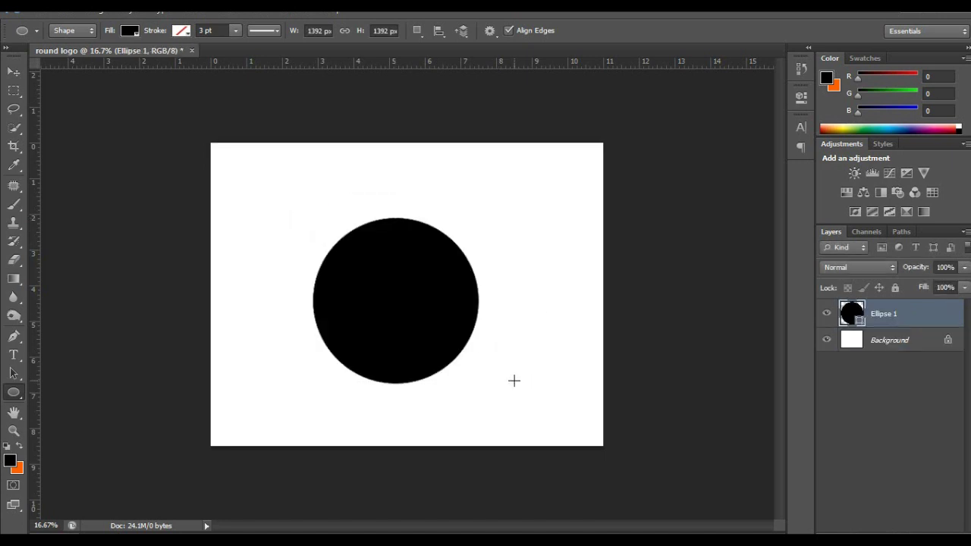
pyautogui.hotkey('ctrl', 'z')
pyautogui.moveTo(280, 204); pyautogui.dragTo(519, 374)
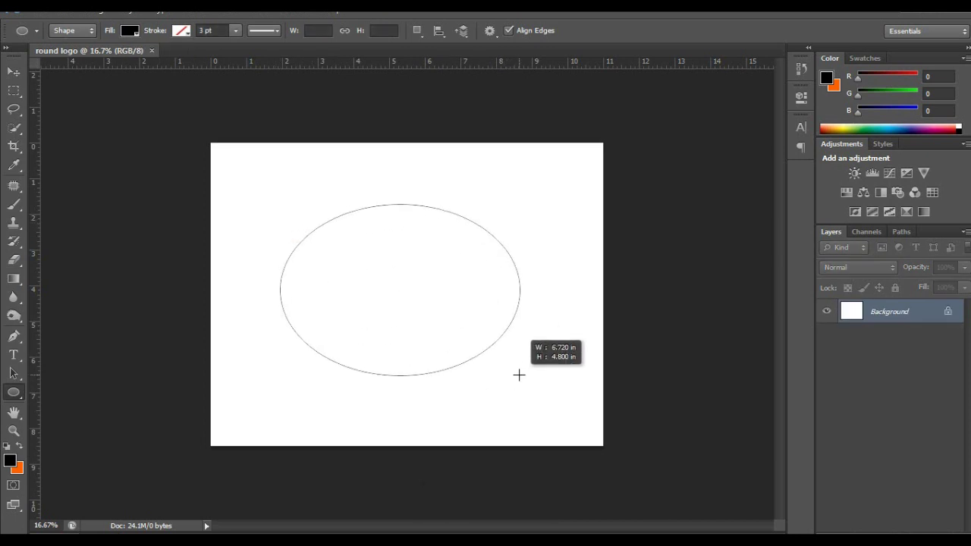
pyautogui.moveTo(519, 374); pyautogui.dragTo(516, 373)
pyautogui.hotkey('ctrl', 'z')
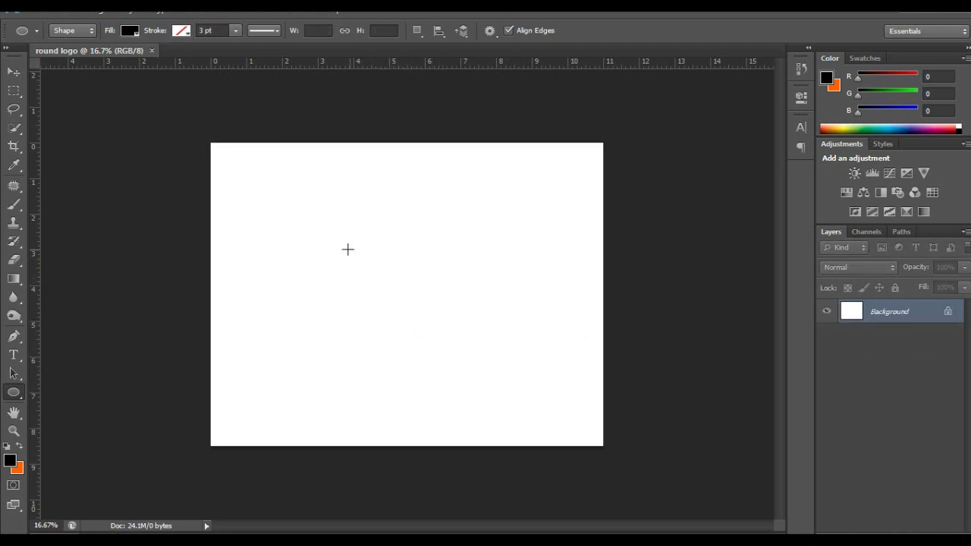
pyautogui.moveTo(309, 213)
pyautogui.mouseDown()
pyautogui.moveTo(556, 408)
pyautogui.moveTo(544, 392)
pyautogui.mouseUp()
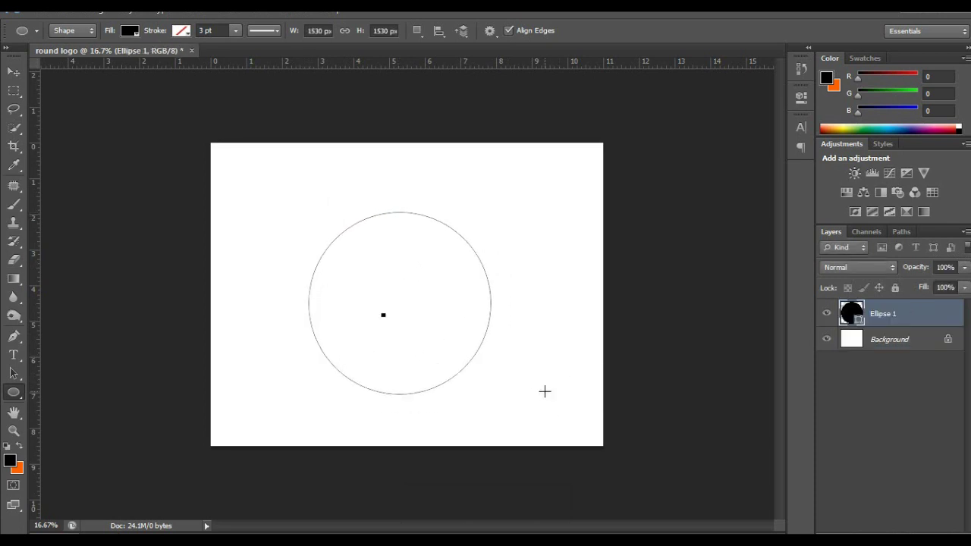
pyautogui.click(14, 71)
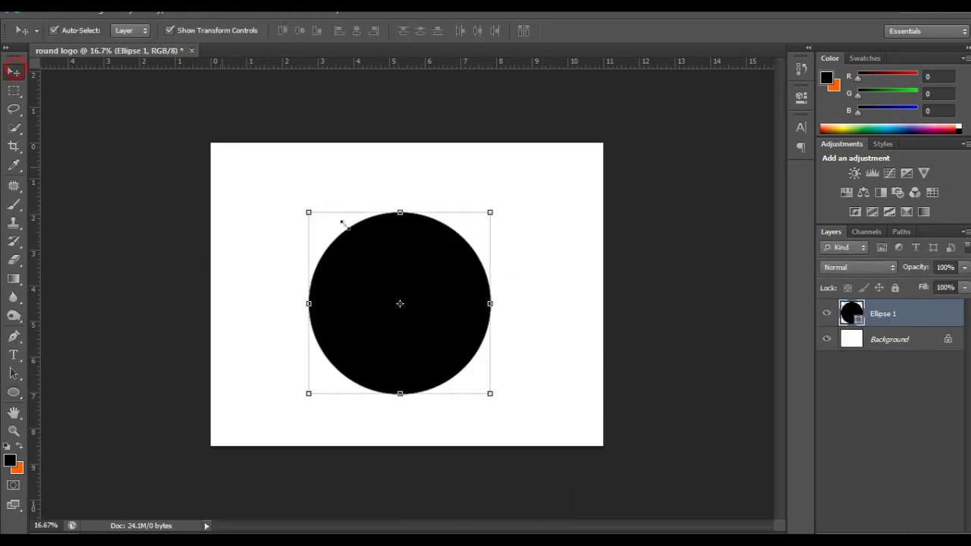
# - Duplicate the black circle and scale the copy to about 62% around its centre
pyautogui.moveTo(434, 309); pyautogui.dragTo(430, 302)
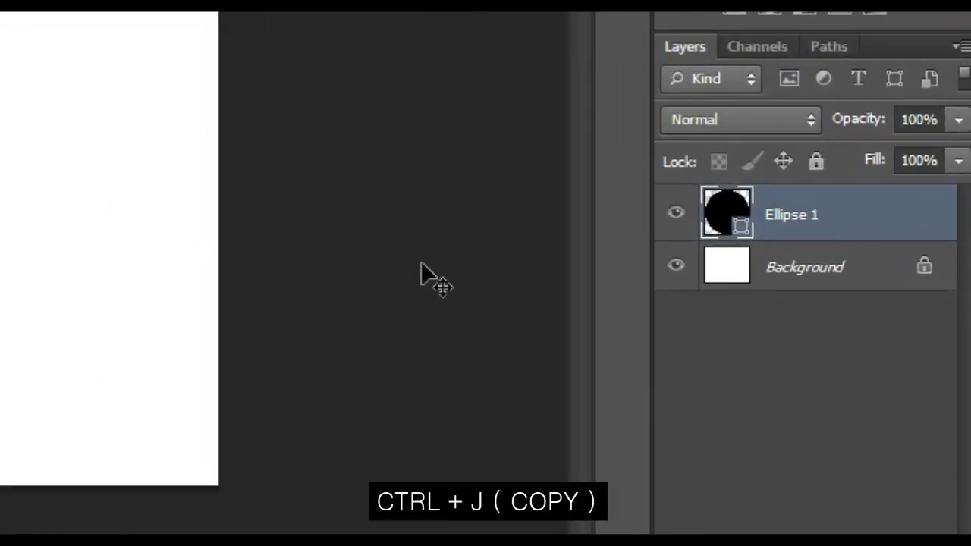
pyautogui.hotkey('ctrl', 'j')
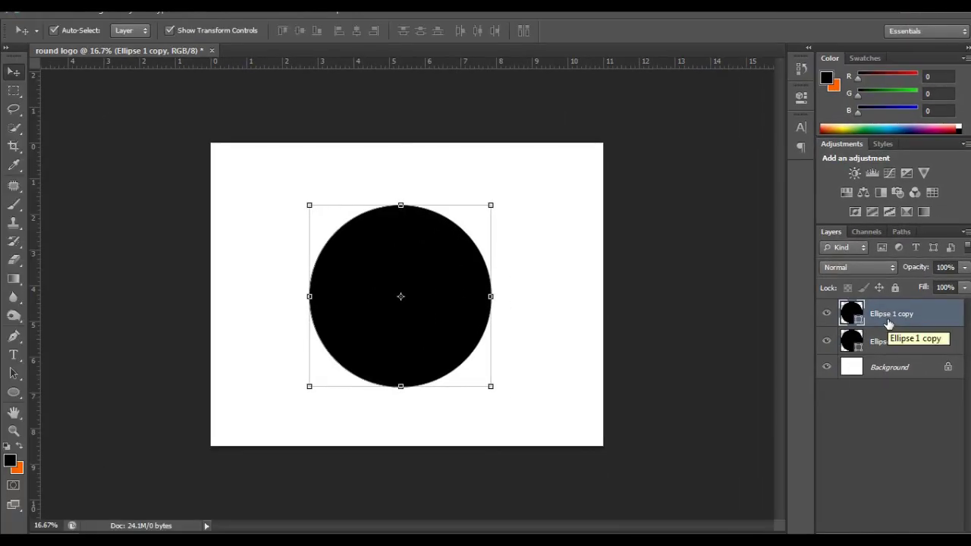
pyautogui.hotkey('ctrl', 't')
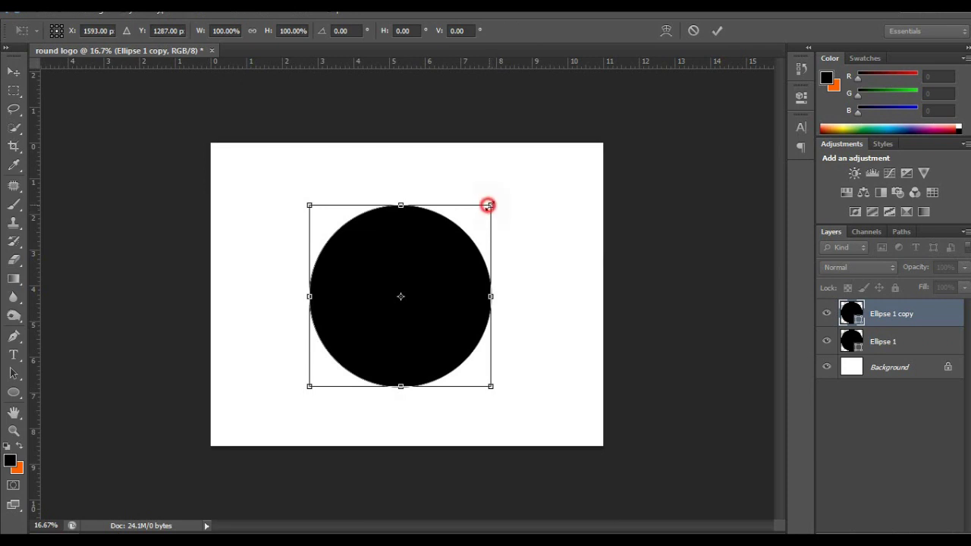
pyautogui.moveTo(487, 212); pyautogui.dragTo(464, 239)
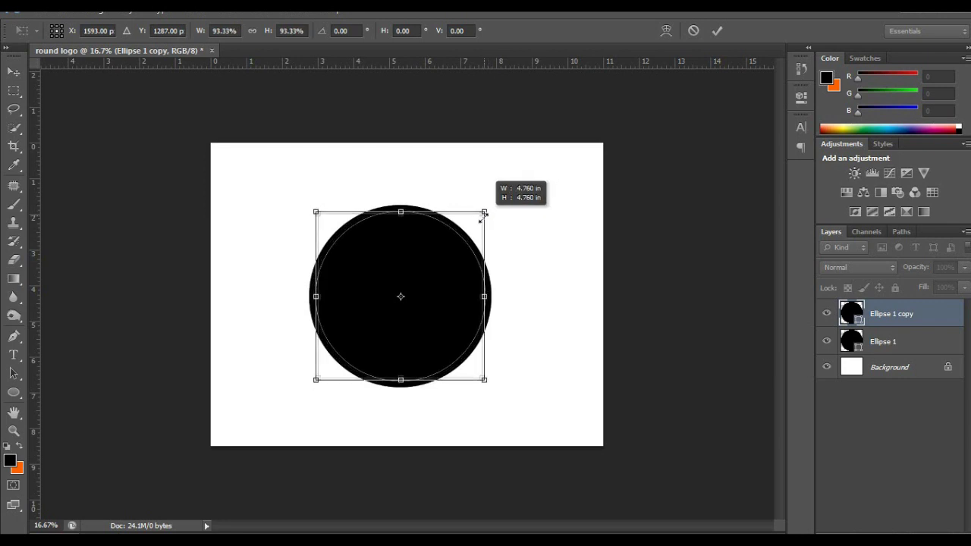
pyautogui.moveTo(465, 238); pyautogui.dragTo(460, 245)
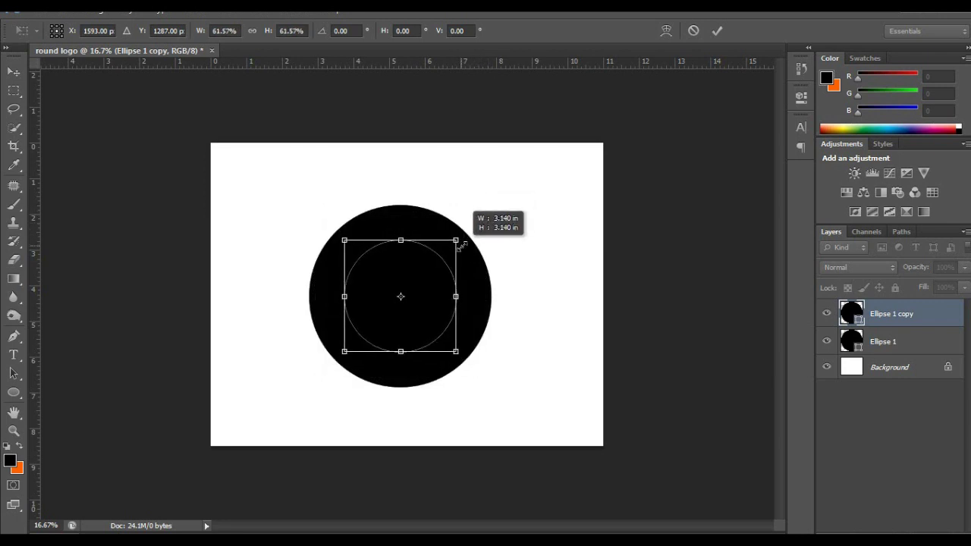
pyautogui.press('Return')
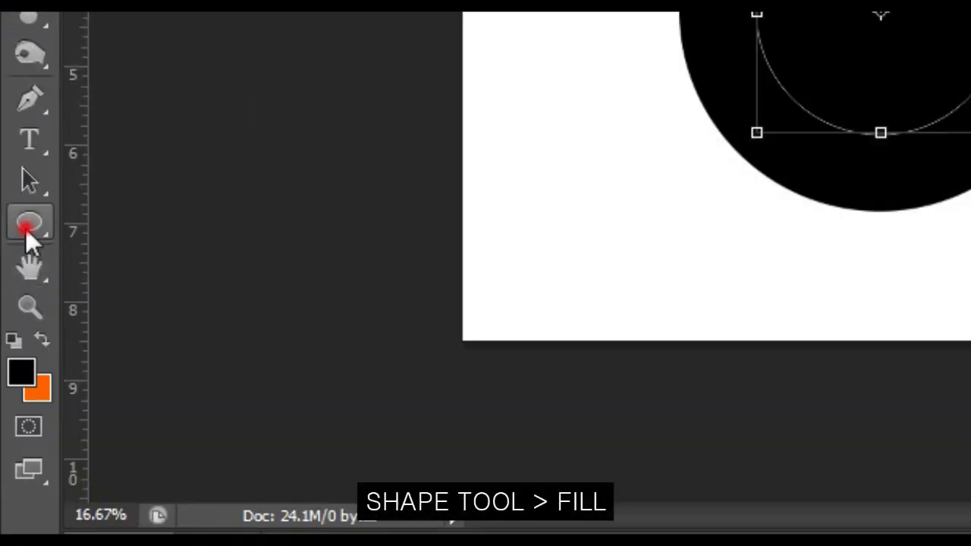
# - Fill the smaller circle copy with orange, then reselect the black Ellipse 1
pyautogui.click(13, 394)
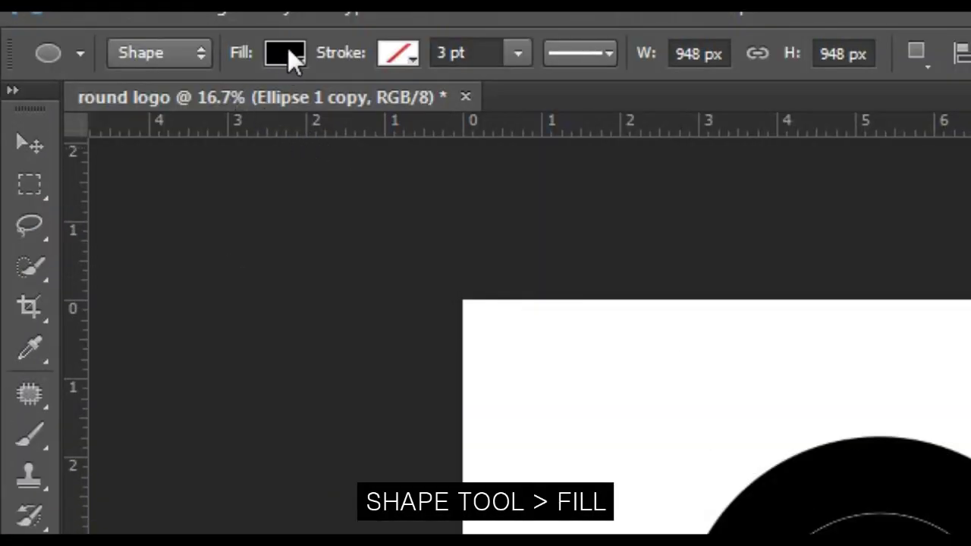
pyautogui.click(288, 48)
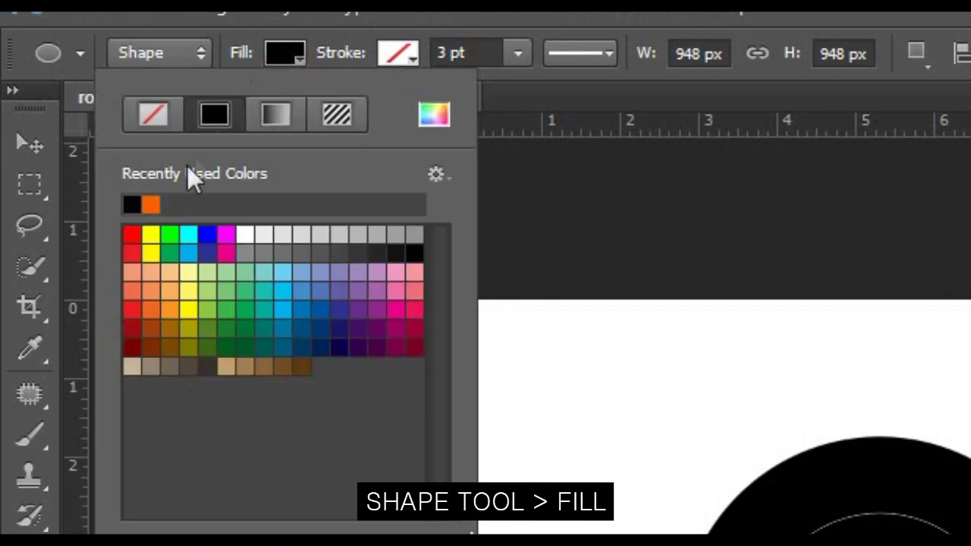
pyautogui.click(152, 205)
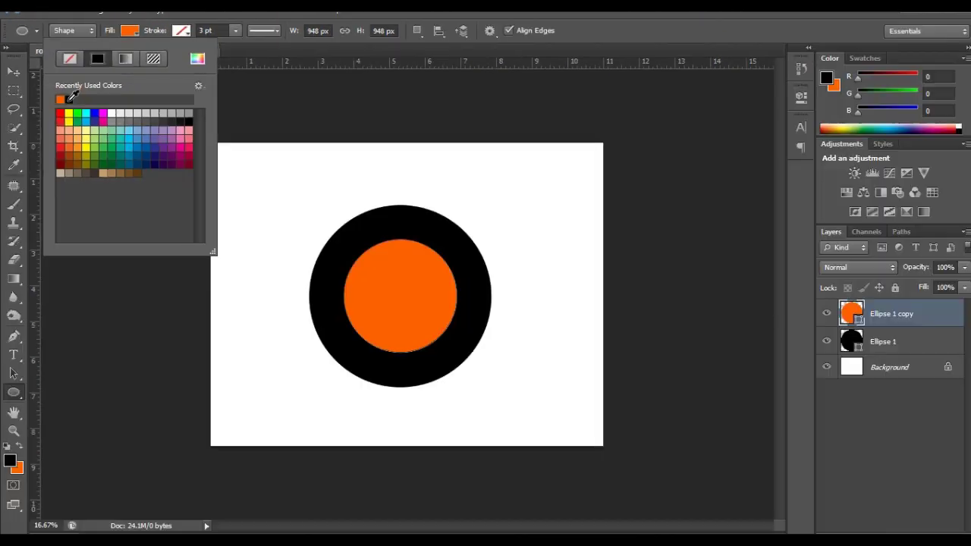
pyautogui.click(411, 297)
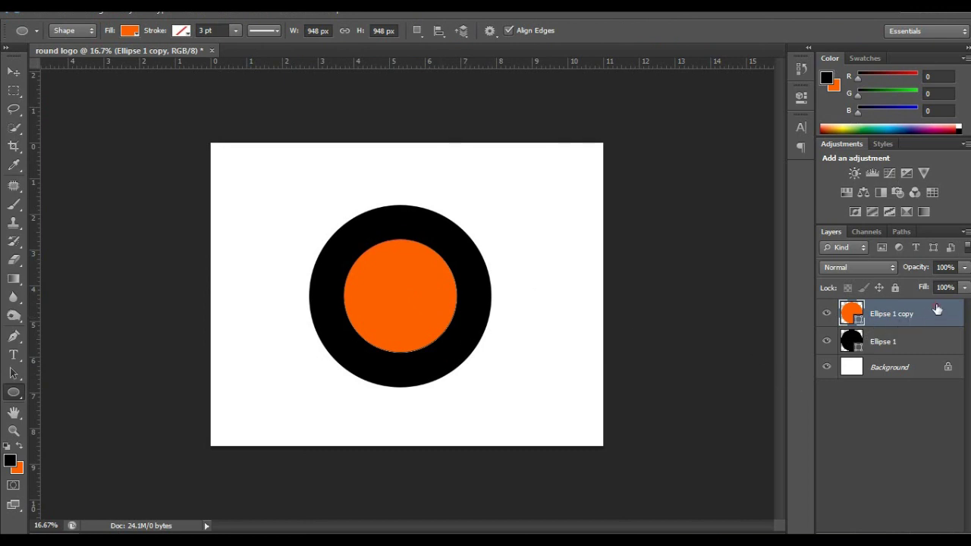
pyautogui.press('v')
pyautogui.click(458, 356)
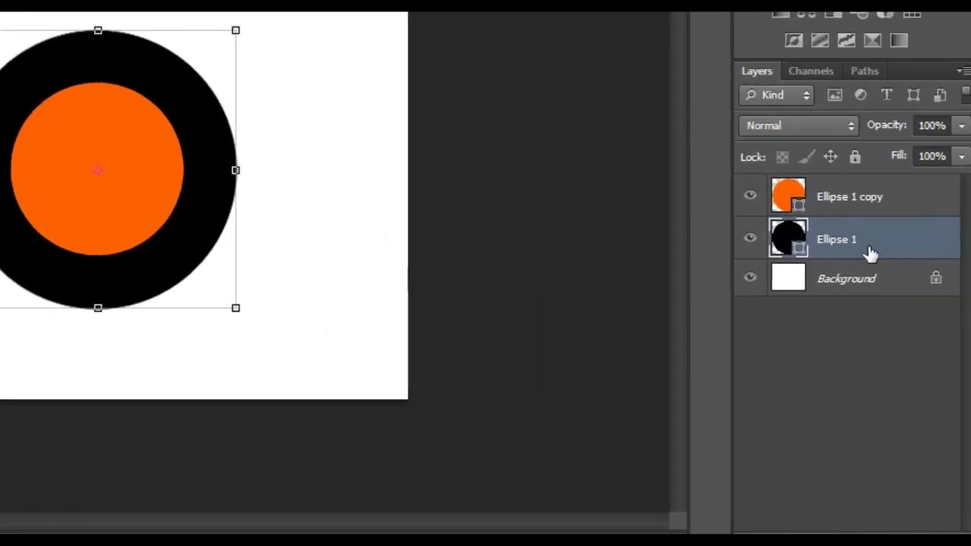
# - Duplicate the black circle, move the copy below Ellipse 1, and add a thick Stroke style
pyautogui.hotkey('ctrl', 'j')
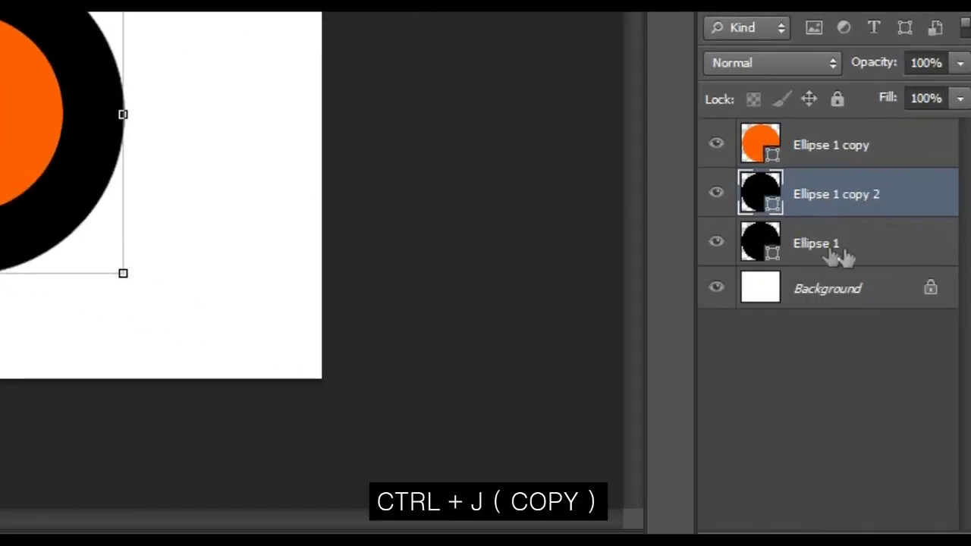
pyautogui.moveTo(901, 201); pyautogui.dragTo(909, 292)
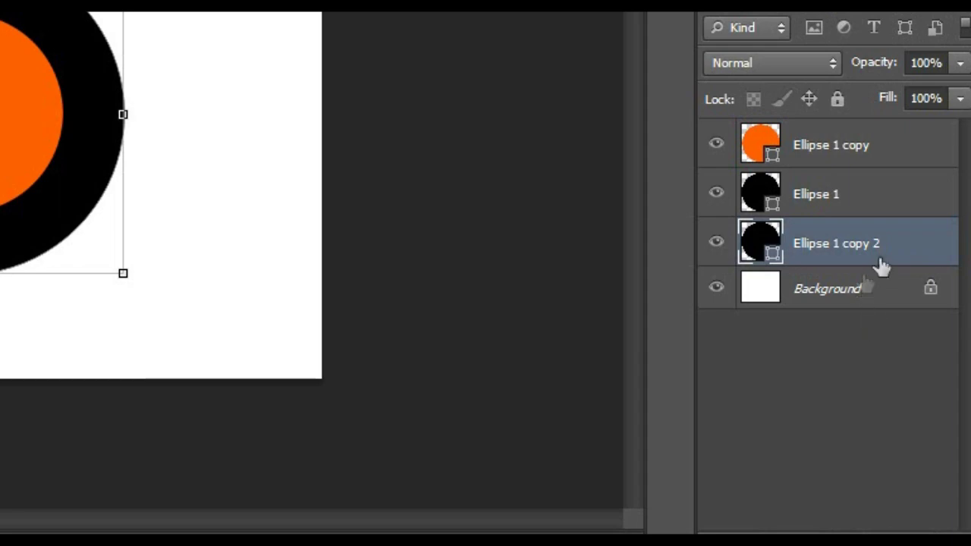
pyautogui.rightClick(909, 248)
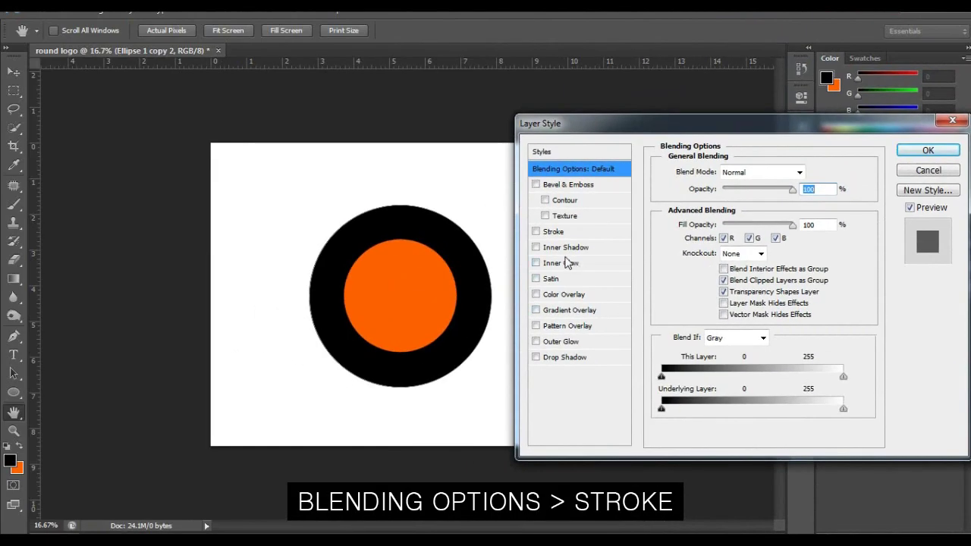
pyautogui.click(554, 232)
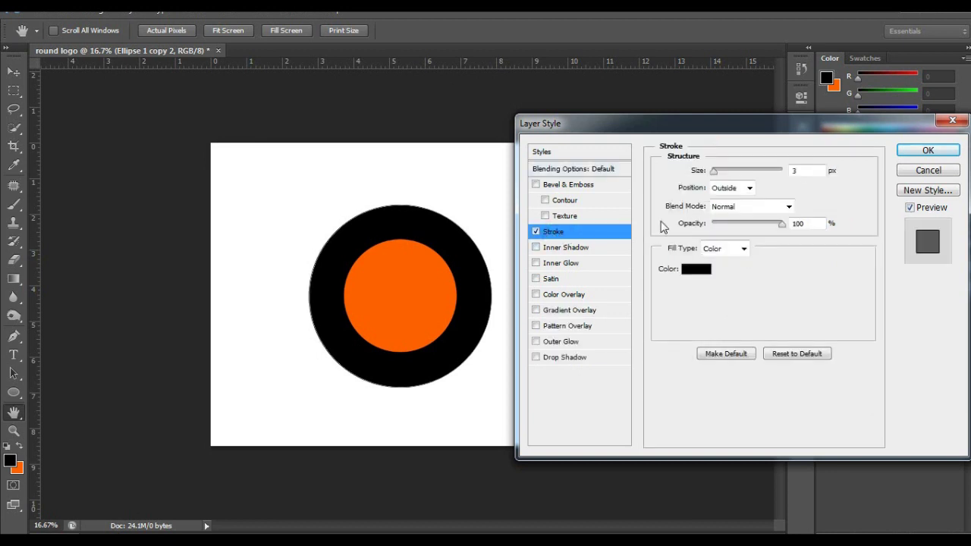
pyautogui.moveTo(722, 175); pyautogui.dragTo(724, 174)
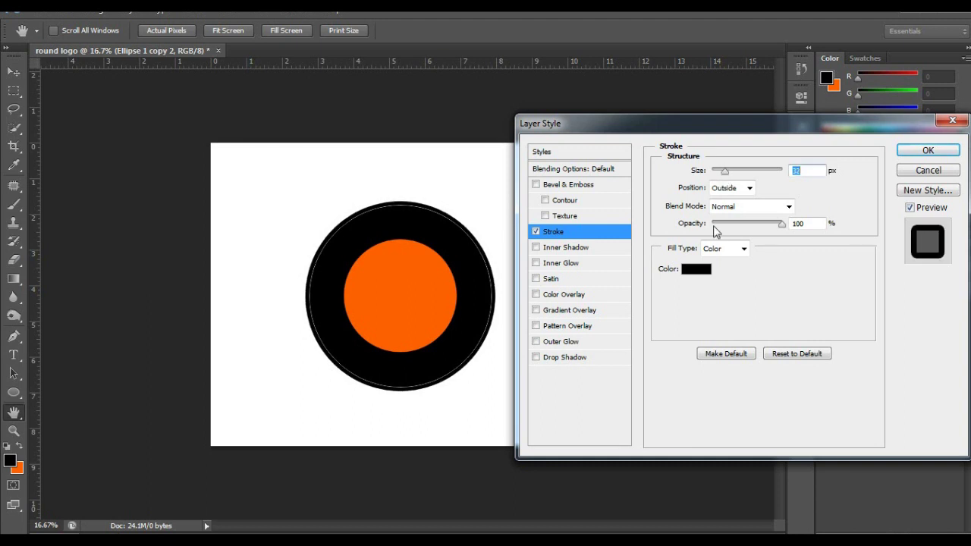
# - Make the 32 px stroke orange sampled from the inner circle, then duplicate the layer
pyautogui.click(699, 270)
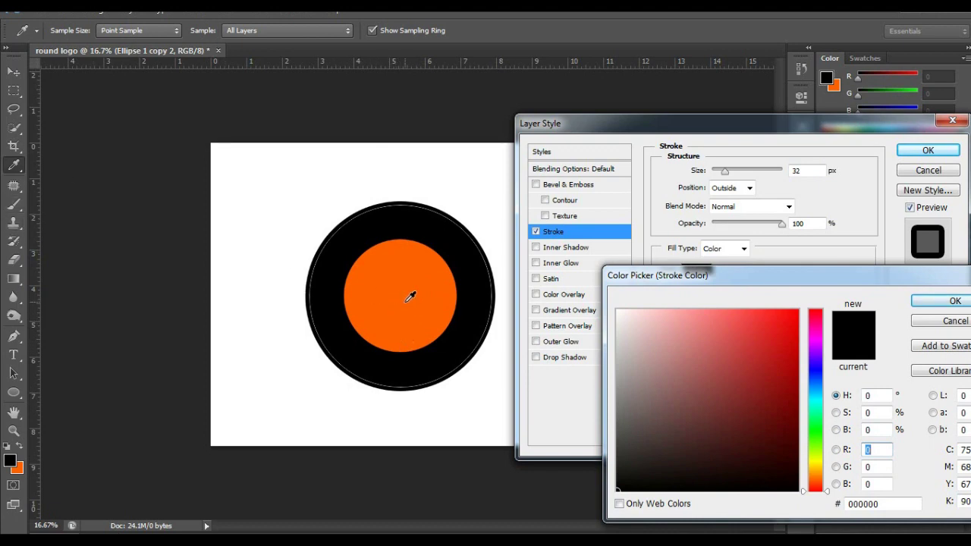
pyautogui.click(408, 299)
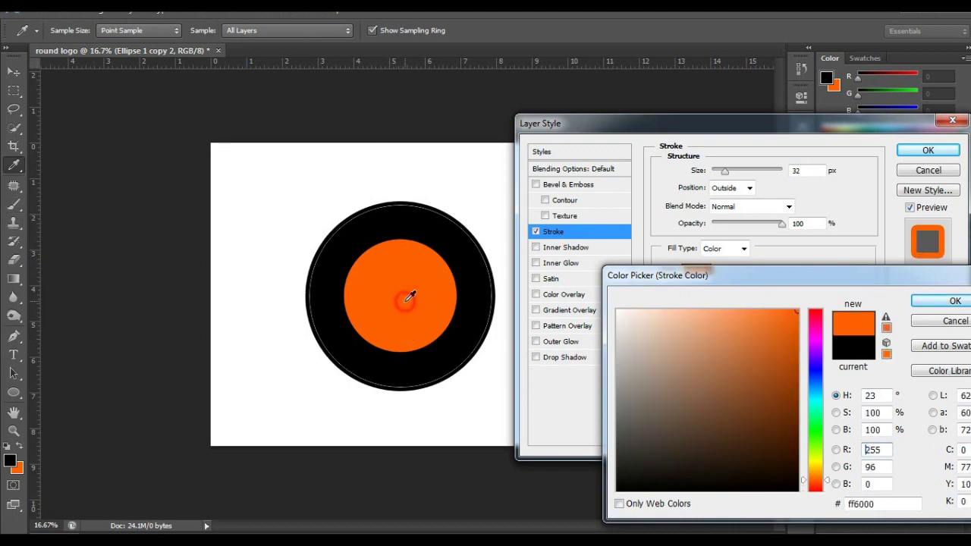
pyautogui.click(945, 302)
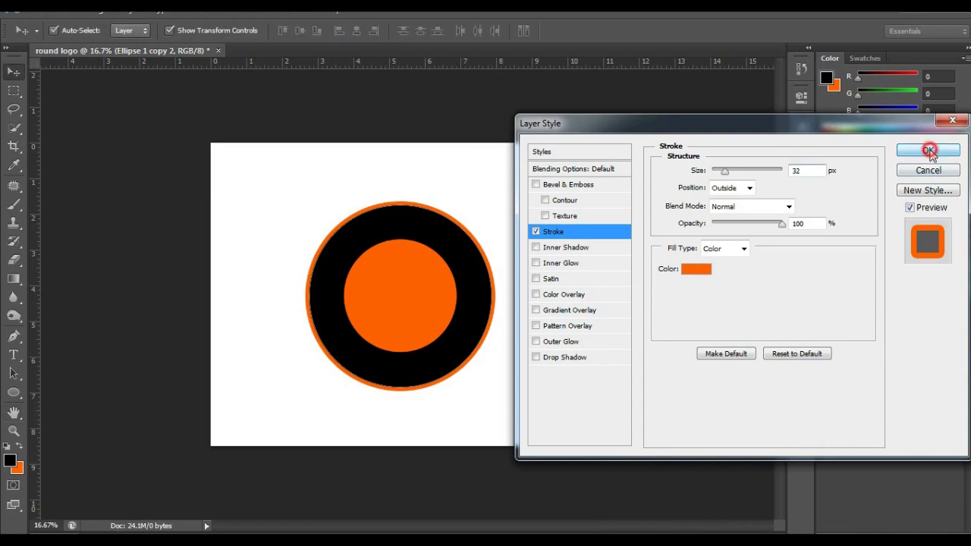
pyautogui.click(927, 150)
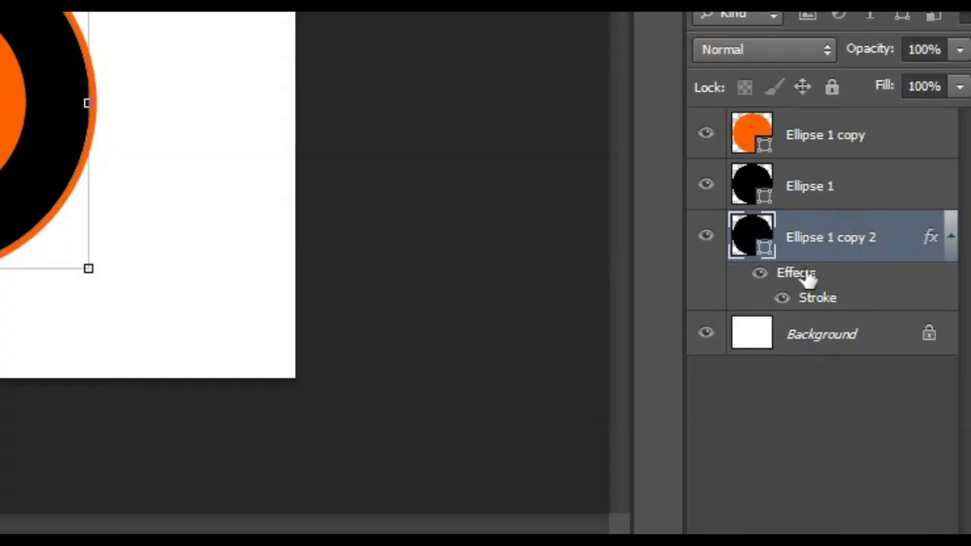
pyautogui.hotkey('ctrl', 'j')
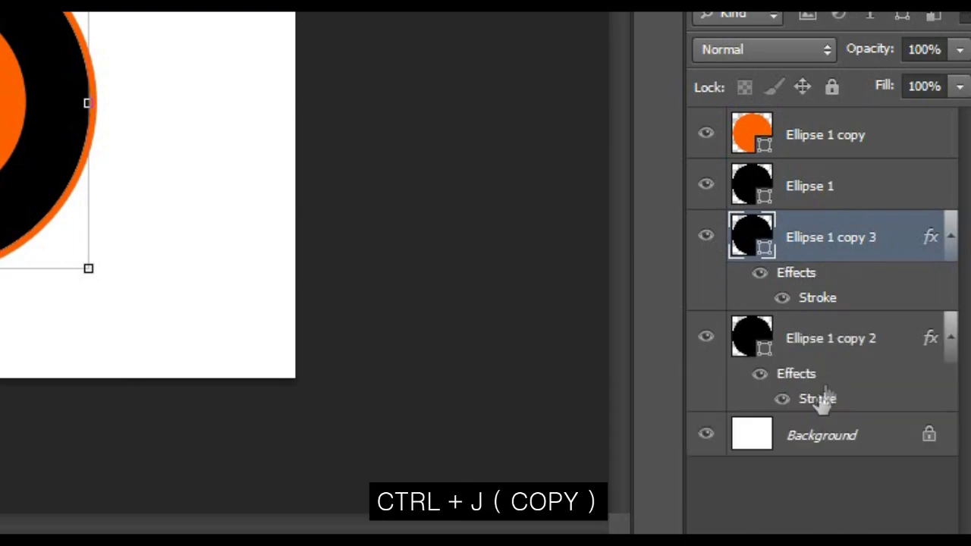
# - Change Ellipse 1 copy 2's stroke to black and thicken it into an outer border
pyautogui.click(888, 457)
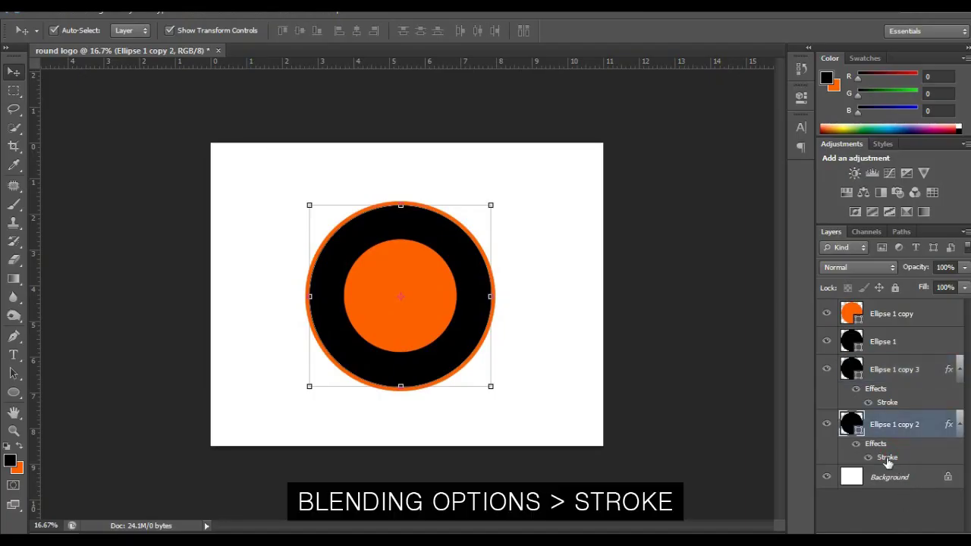
pyautogui.doubleClick(888, 457)
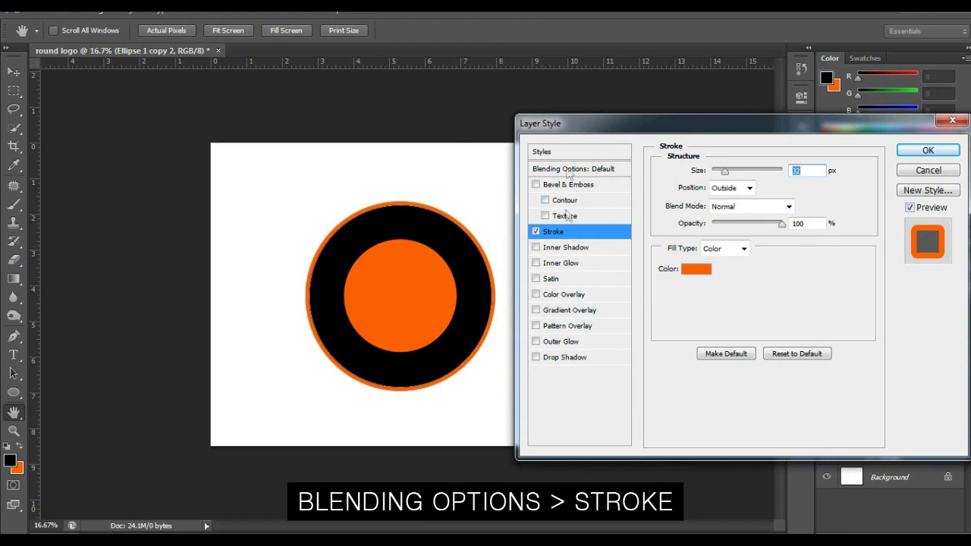
pyautogui.moveTo(613, 127); pyautogui.dragTo(644, 68)
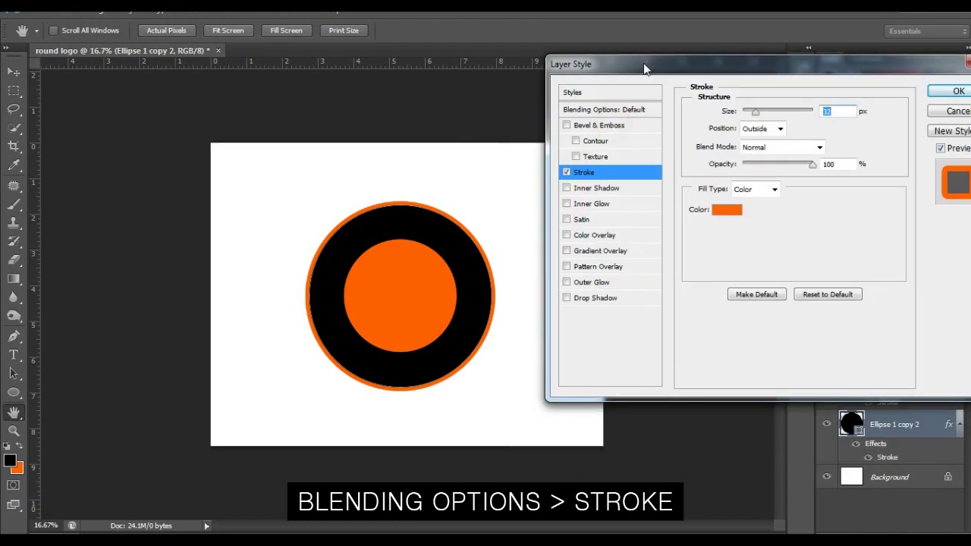
pyautogui.click(735, 215)
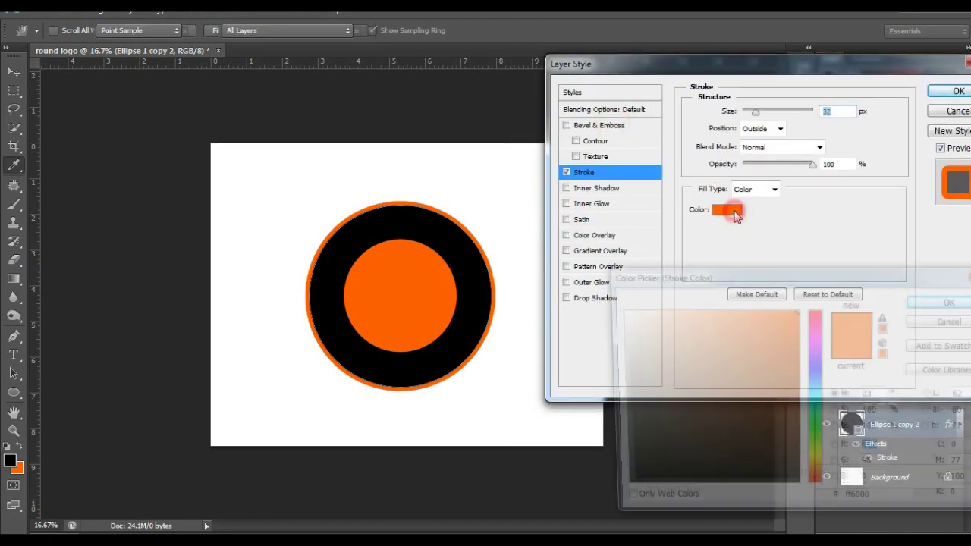
pyautogui.moveTo(716, 426); pyautogui.dragTo(618, 489)
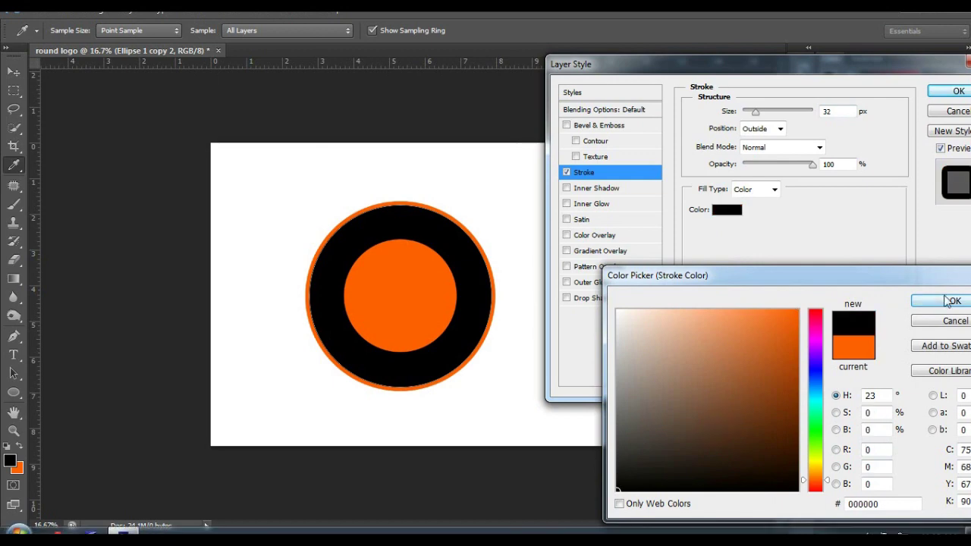
pyautogui.click(955, 301)
pyautogui.moveTo(756, 111)
pyautogui.mouseDown()
pyautogui.moveTo(771, 120)
pyautogui.moveTo(766, 114)
pyautogui.mouseUp()
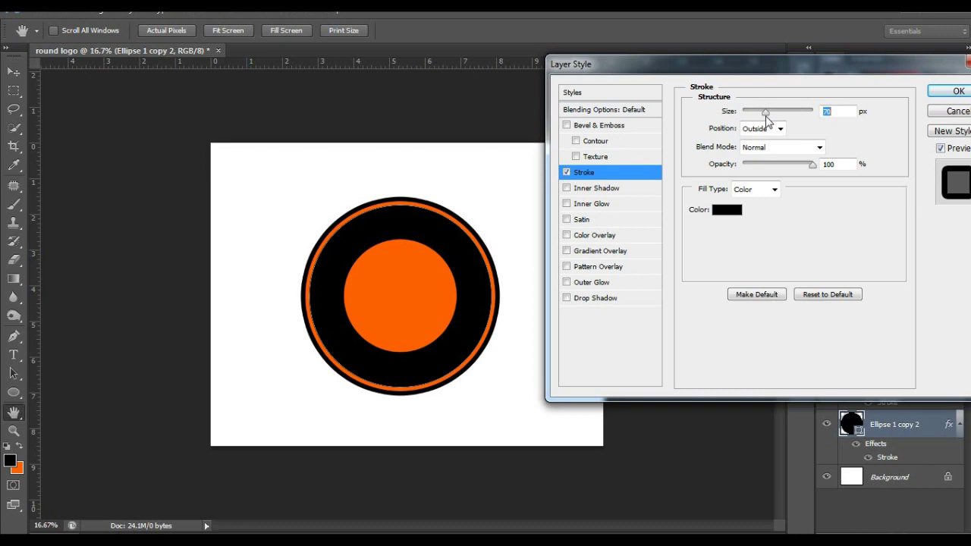
pyautogui.click(957, 91)
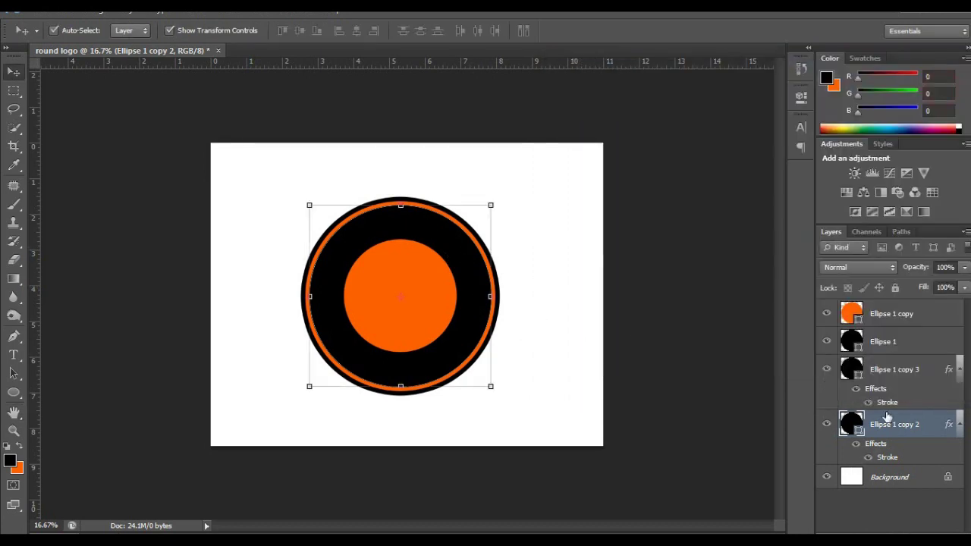
# - Set Ellipse 1 copy 3's orange stroke width to 29 px
pyautogui.doubleClick(888, 403)
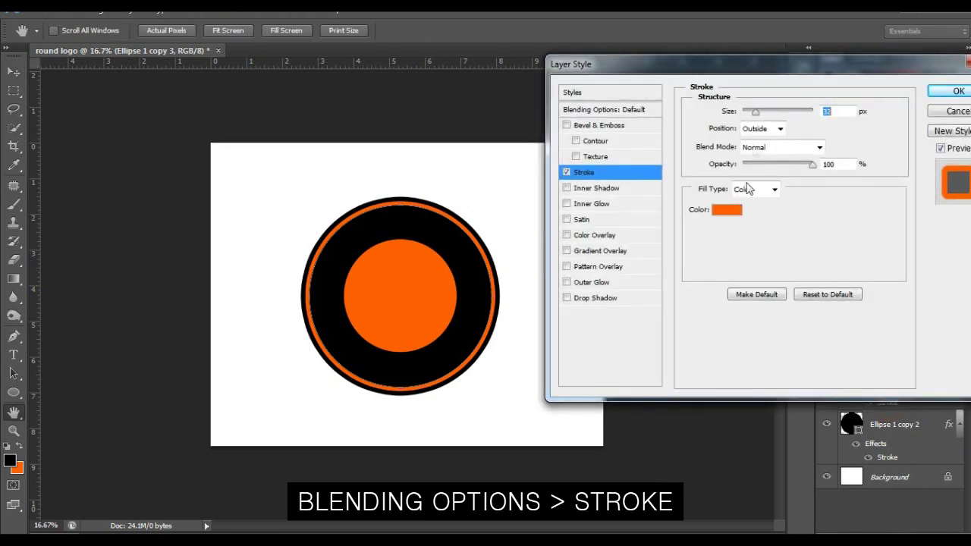
pyautogui.moveTo(759, 116); pyautogui.dragTo(755, 123)
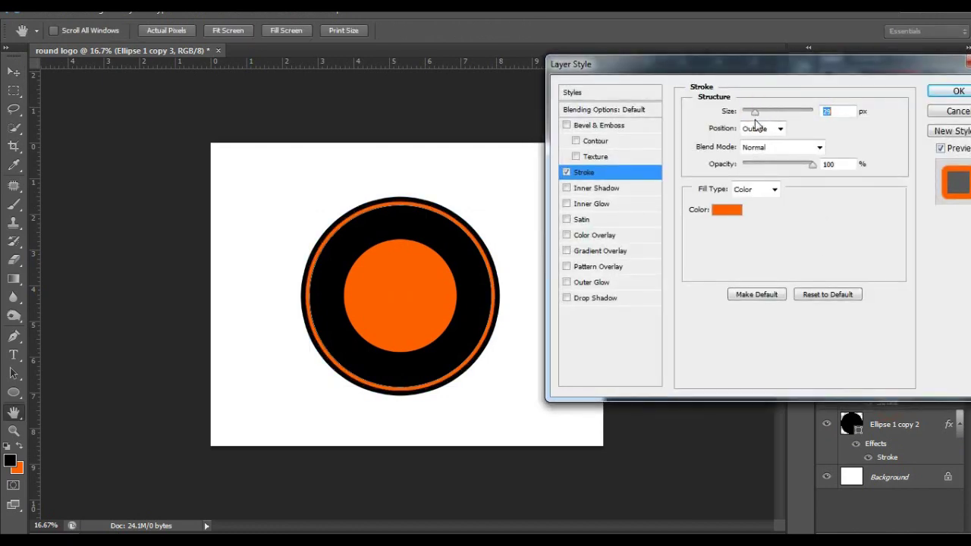
pyautogui.click(953, 91)
pyautogui.click(649, 298)
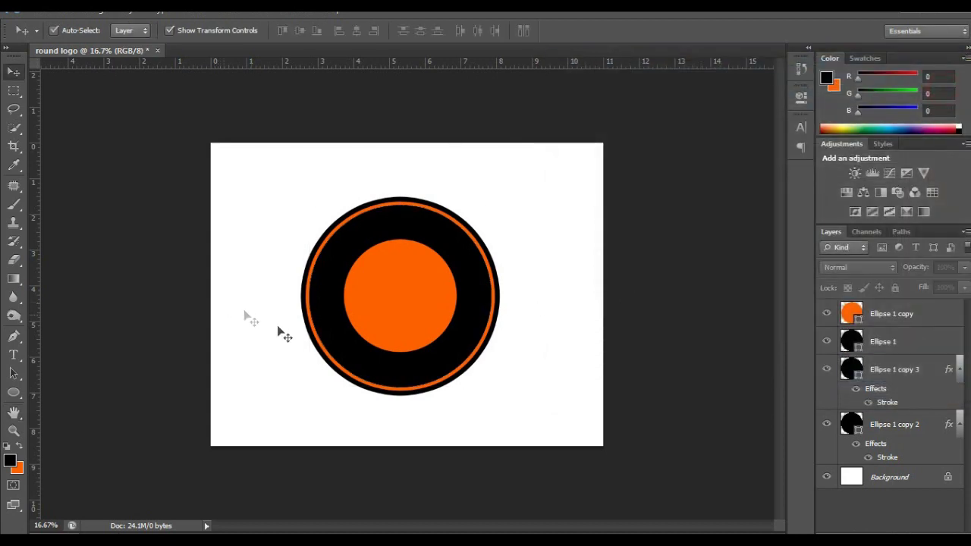
# - Duplicate Ellipse 1 as copy 4 and scale it to about 96.5% around its centre
pyautogui.click(351, 244)
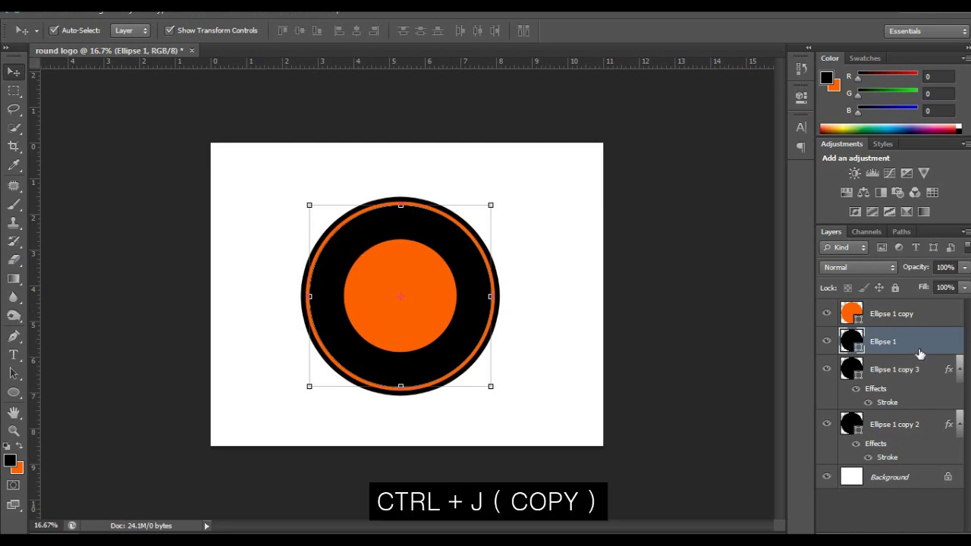
pyautogui.hotkey('ctrl', 'j')
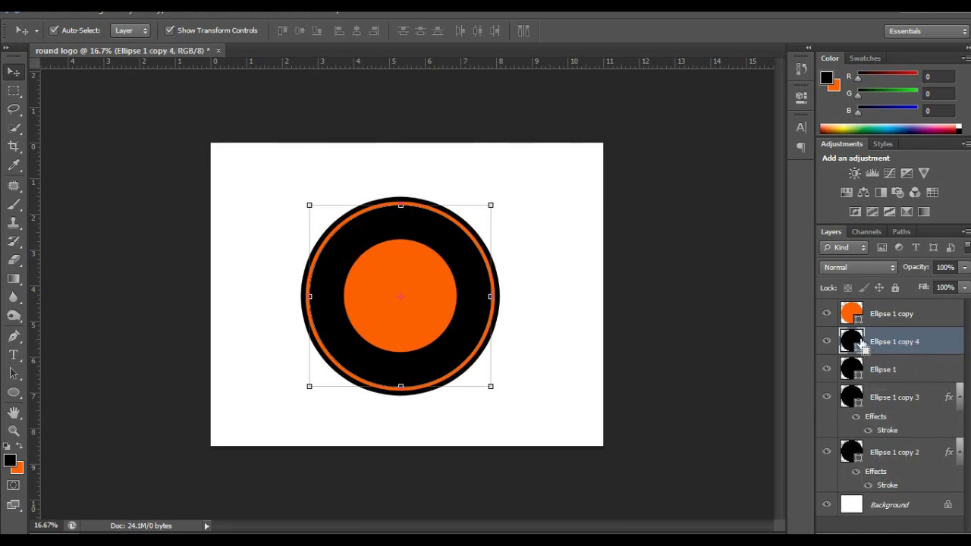
pyautogui.hotkey('ctrl', 't')
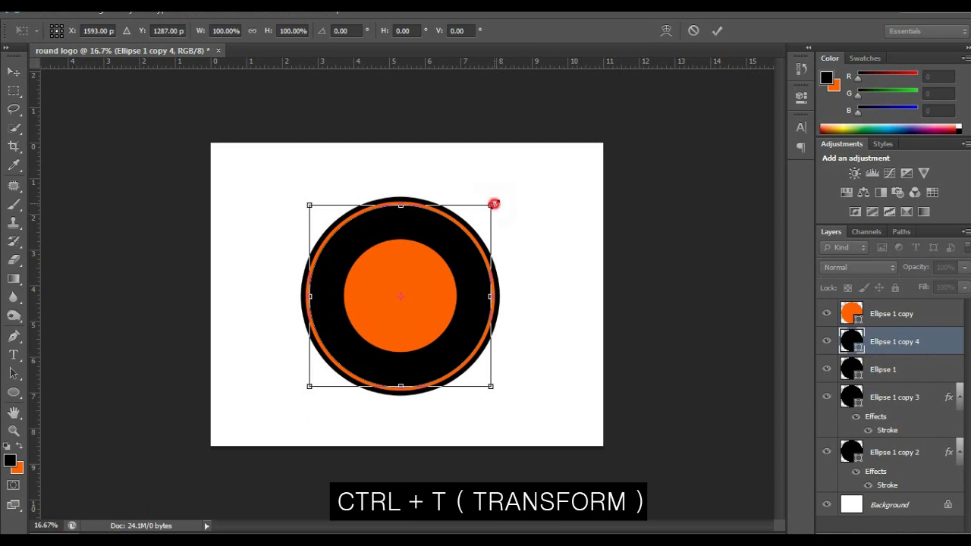
pyautogui.moveTo(494, 205); pyautogui.dragTo(496, 211)
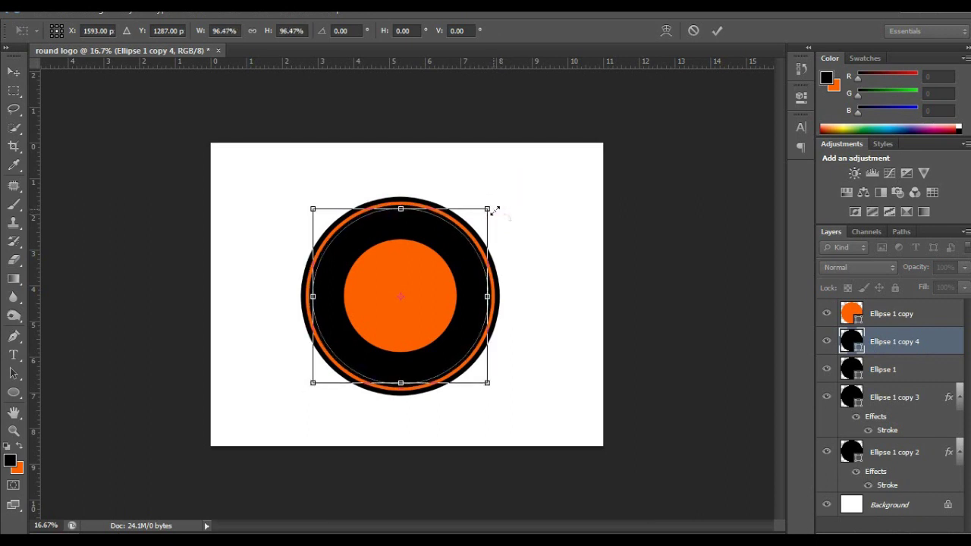
pyautogui.press('Return')
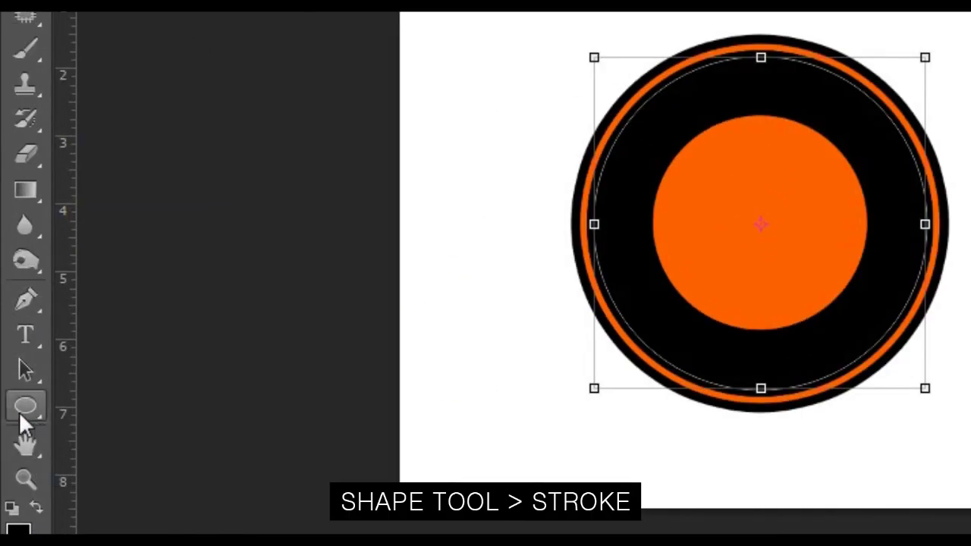
pyautogui.click(18, 409)
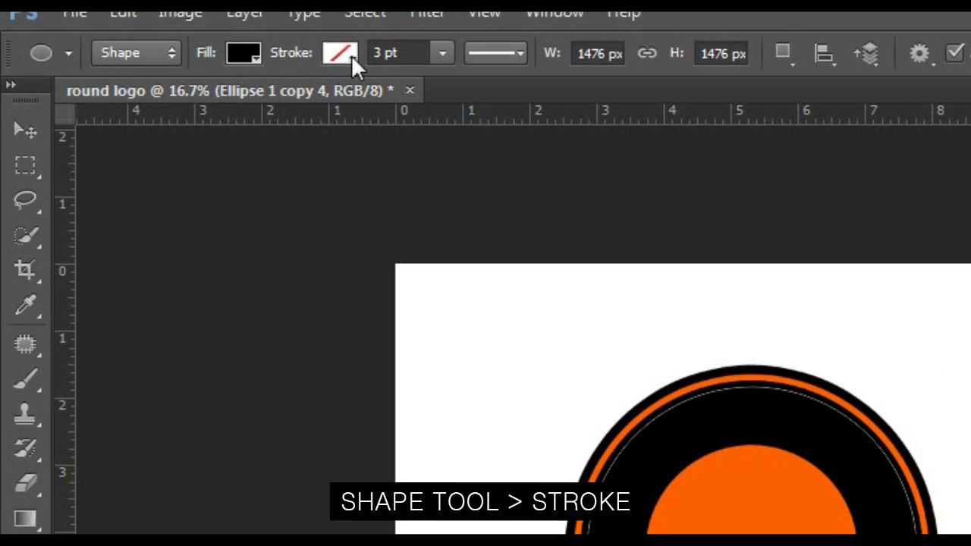
# - Give Ellipse 1 copy 4 an orange dashed 1.5 pt stroke, zoom in, and duplicate it
pyautogui.click(351, 55)
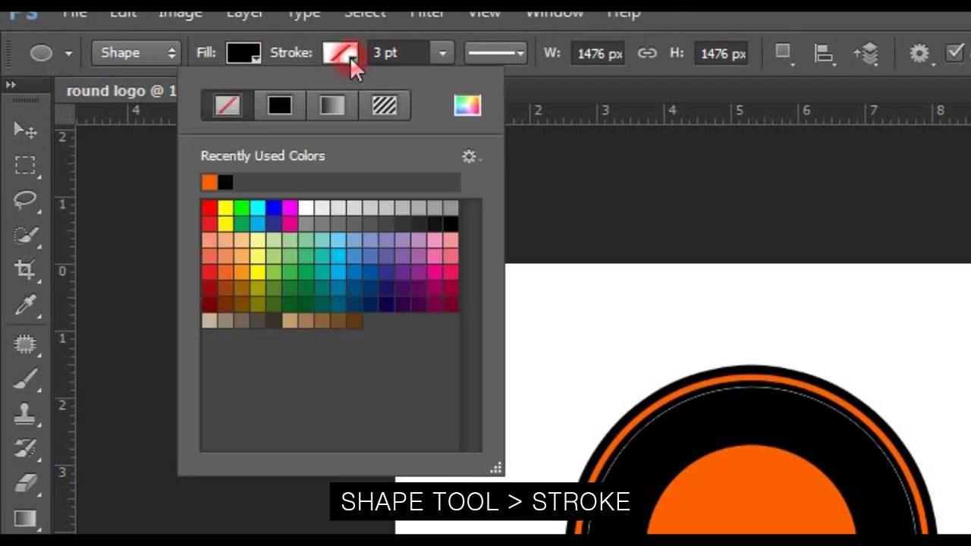
pyautogui.click(208, 182)
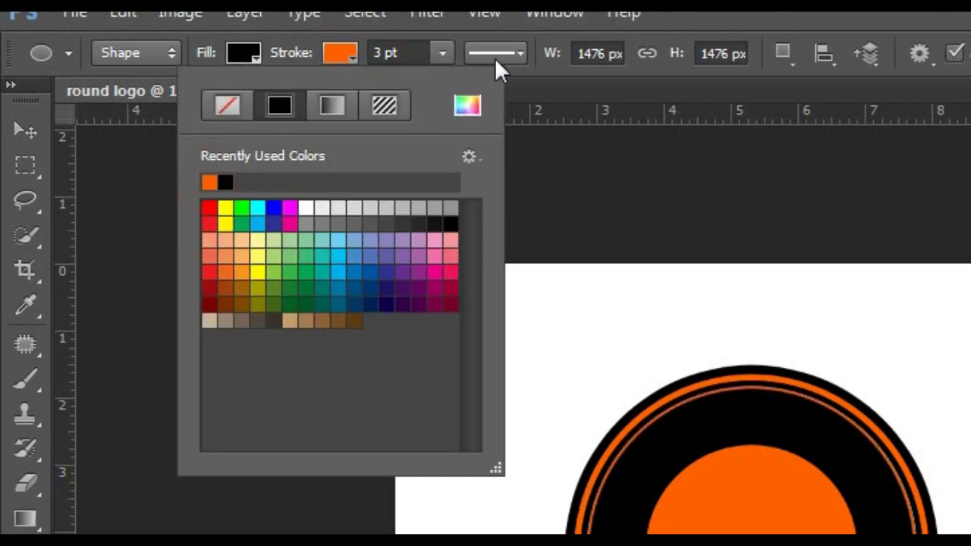
pyautogui.click(516, 53)
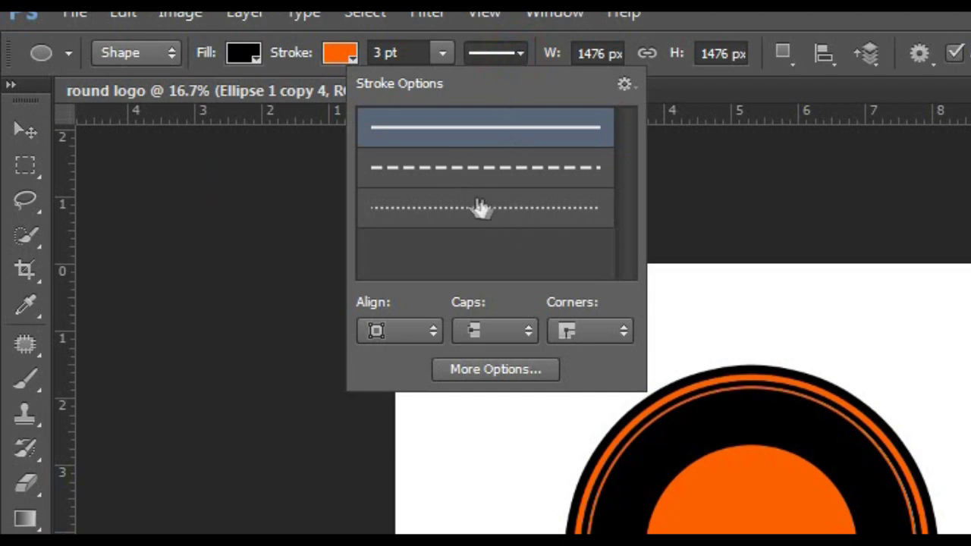
pyautogui.click(469, 173)
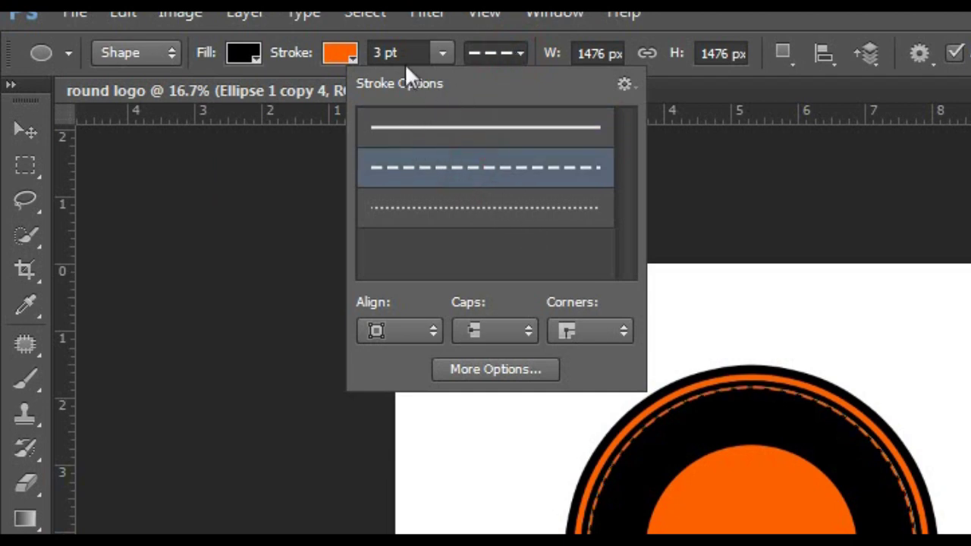
pyautogui.click(442, 55)
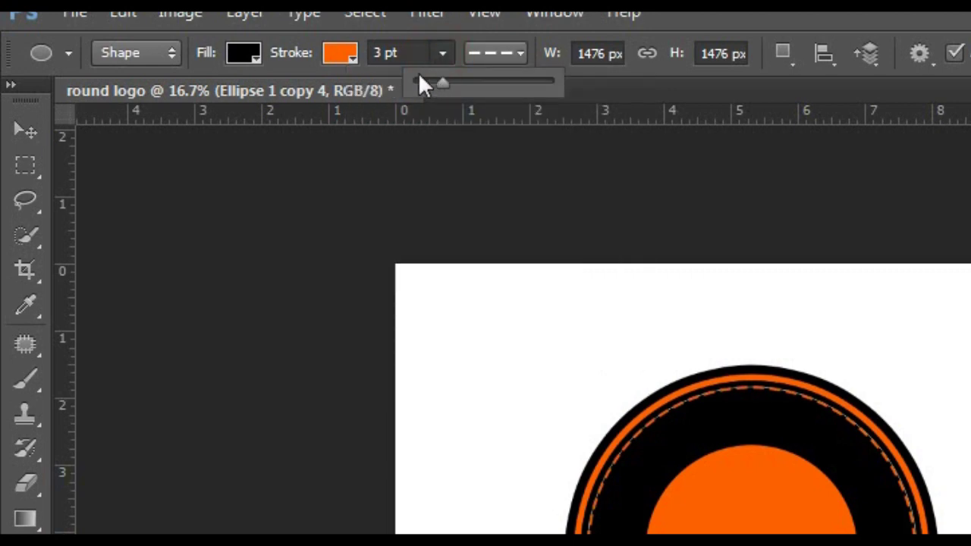
pyautogui.doubleClick(384, 52)
pyautogui.press('BackSpace')
pyautogui.write('1.5')
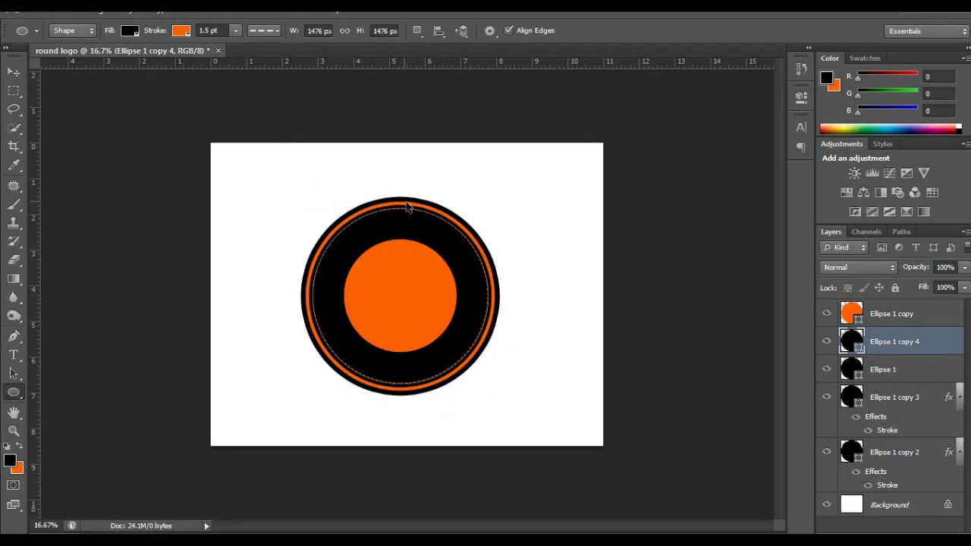
pyautogui.hotkey('ctrl', '+')
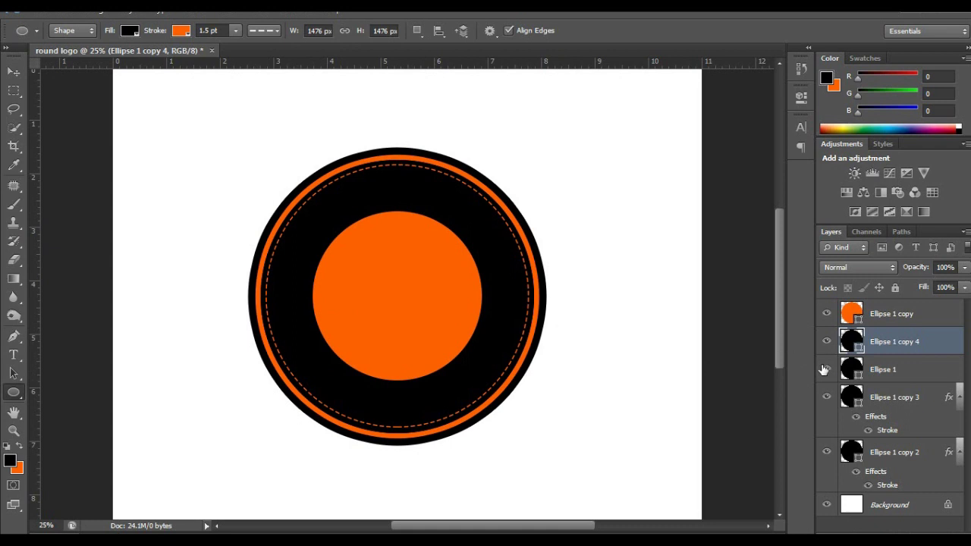
pyautogui.hotkey('ctrl', 'j')
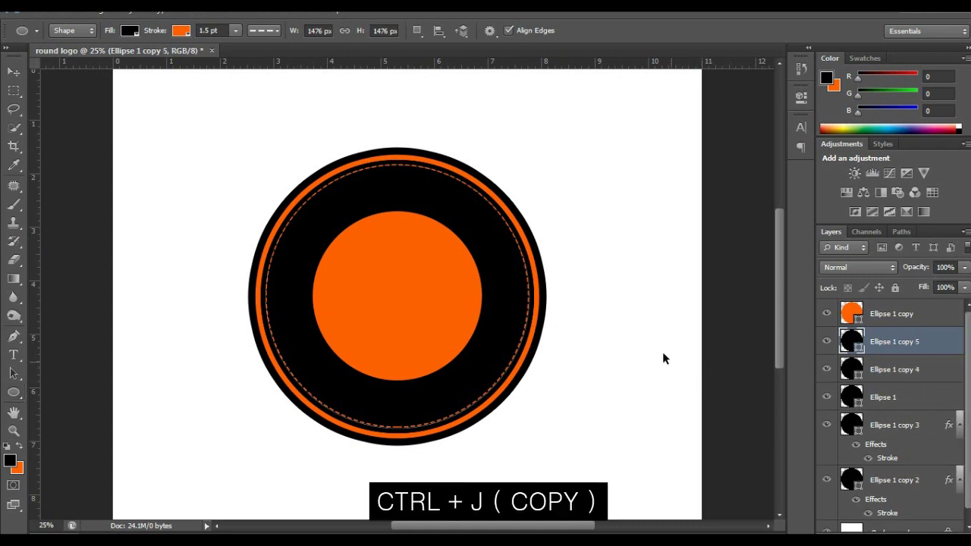
# - Scale the dashed copy to about 69% so it rings the orange centre disc
pyautogui.hotkey('ctrl', 't')
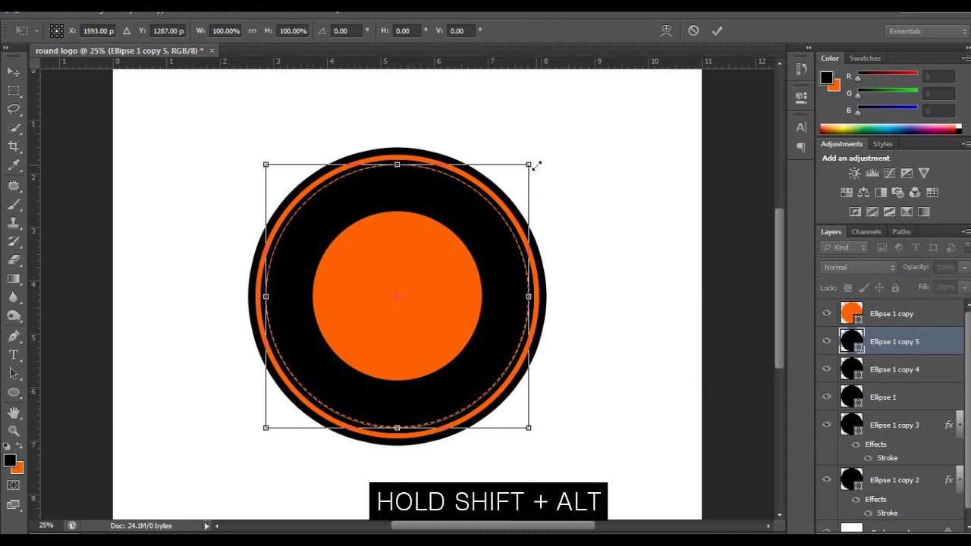
pyautogui.moveTo(529, 164); pyautogui.dragTo(495, 211)
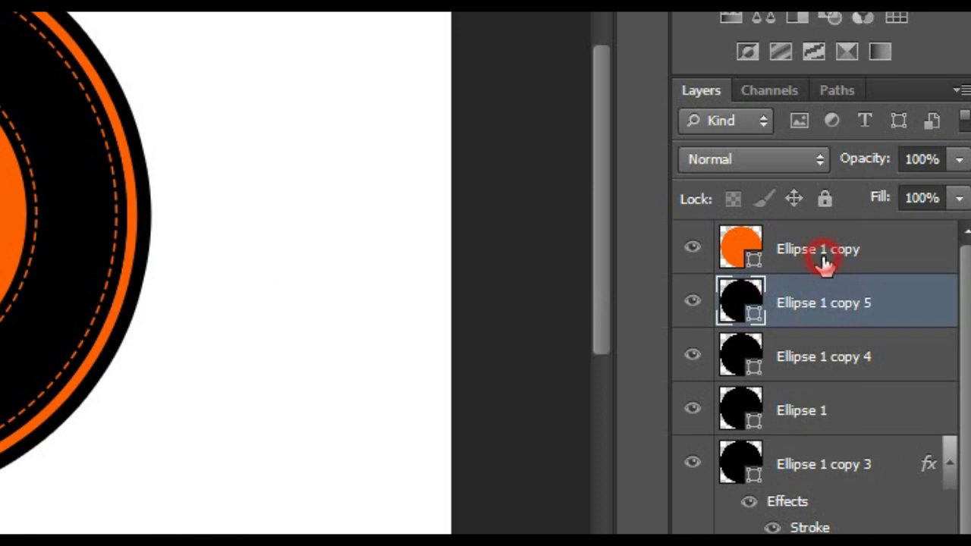
pyautogui.click(893, 317)
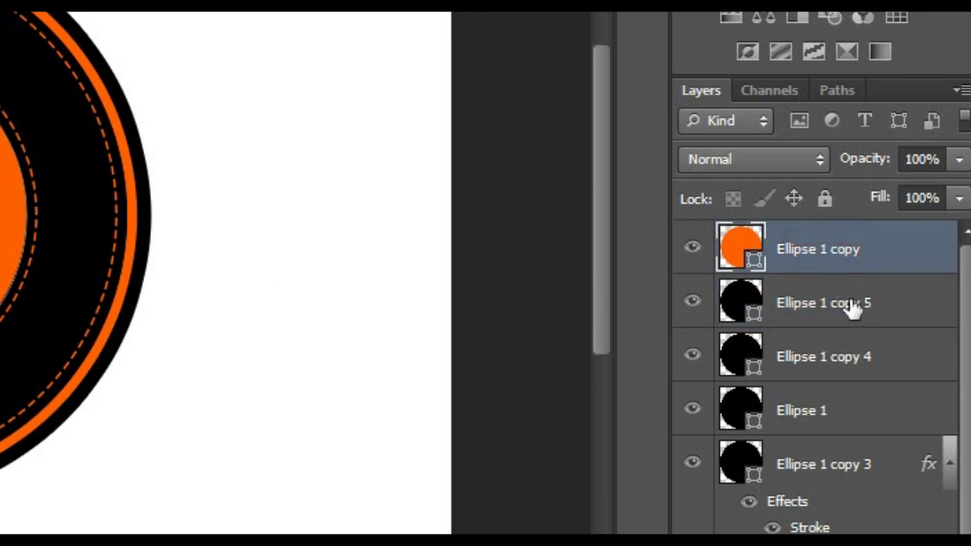
# - Duplicate the orange disc and give Ellipse 1 copy a white stroke outline
pyautogui.hotkey('ctrl', 'j')
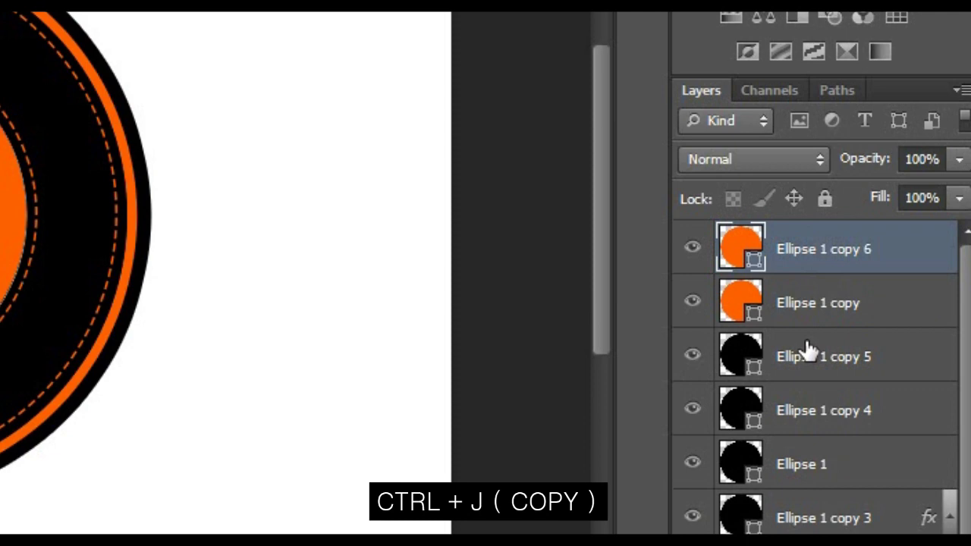
pyautogui.click(823, 307)
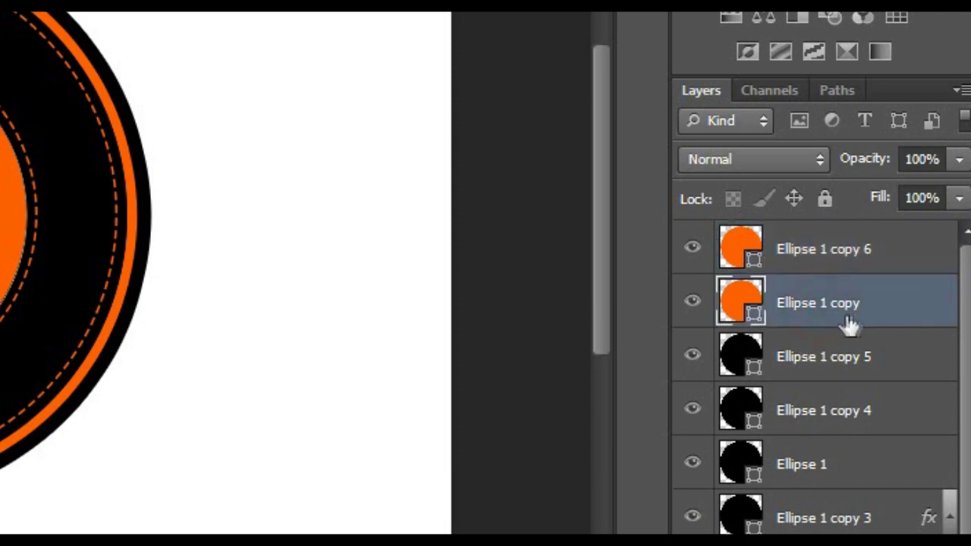
pyautogui.doubleClick(893, 303)
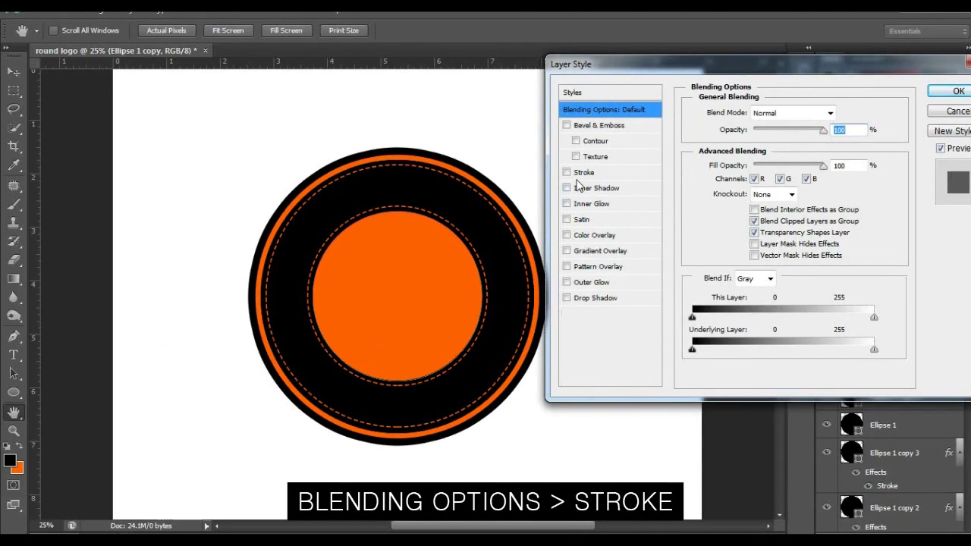
pyautogui.click(584, 173)
pyautogui.click(727, 209)
pyautogui.moveTo(696, 321); pyautogui.dragTo(616, 310)
pyautogui.click(952, 300)
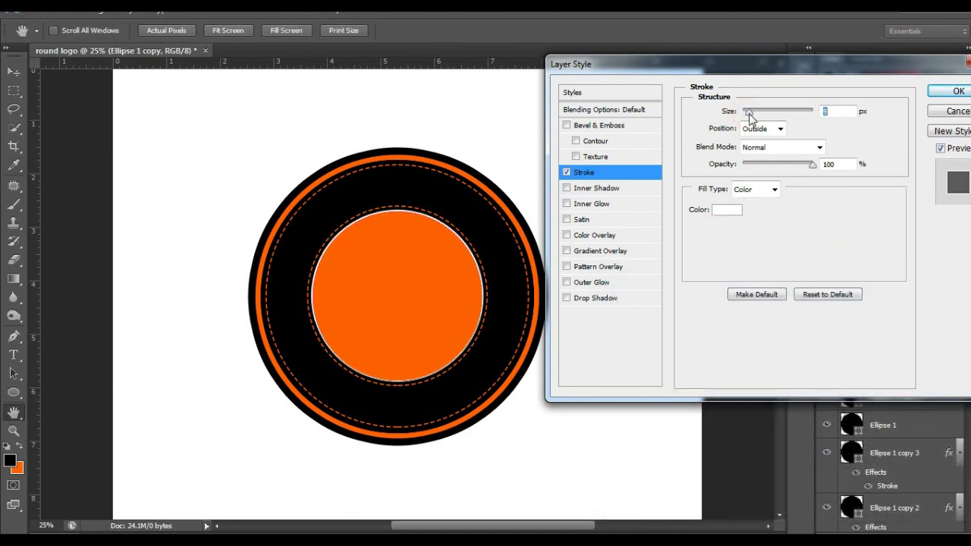
pyautogui.moveTo(750, 113); pyautogui.dragTo(752, 116)
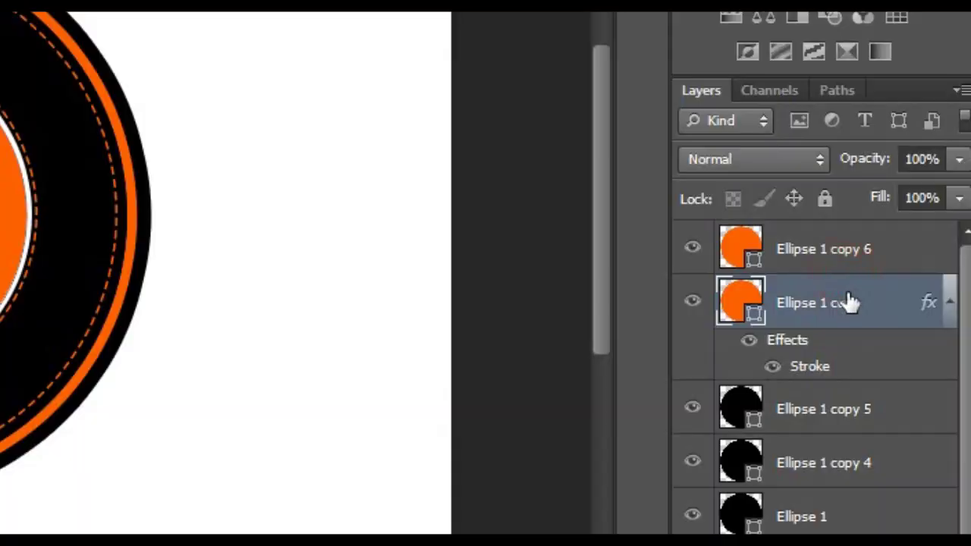
# - Add a stroke outline to Ellipse 1 copy 6 and set its thickness
pyautogui.click(873, 255)
pyautogui.doubleClick(903, 250)
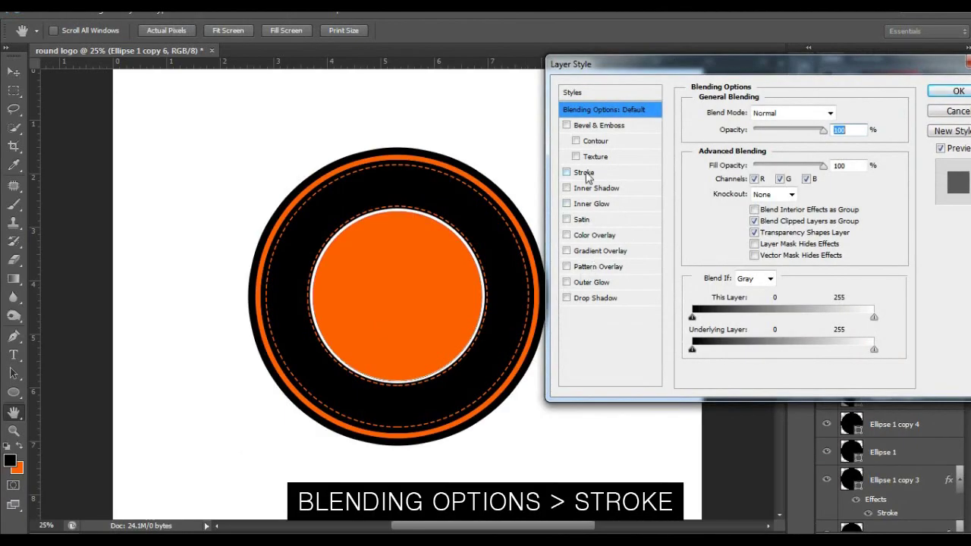
pyautogui.click(585, 173)
pyautogui.moveTo(745, 112); pyautogui.dragTo(748, 113)
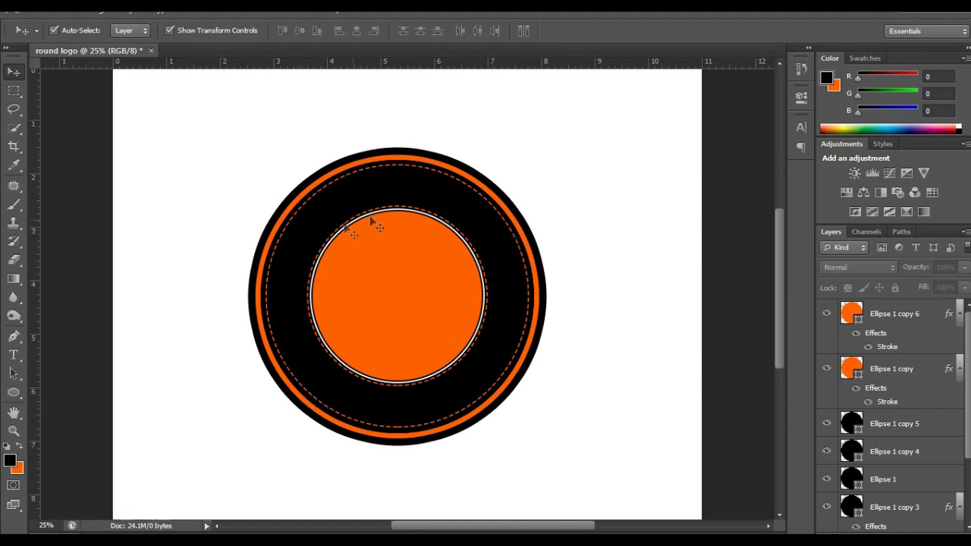
# - Duplicate the Ellipse 1 copy 4 dashed ring as copy 7, scaled to about 84%
pyautogui.click(503, 258)
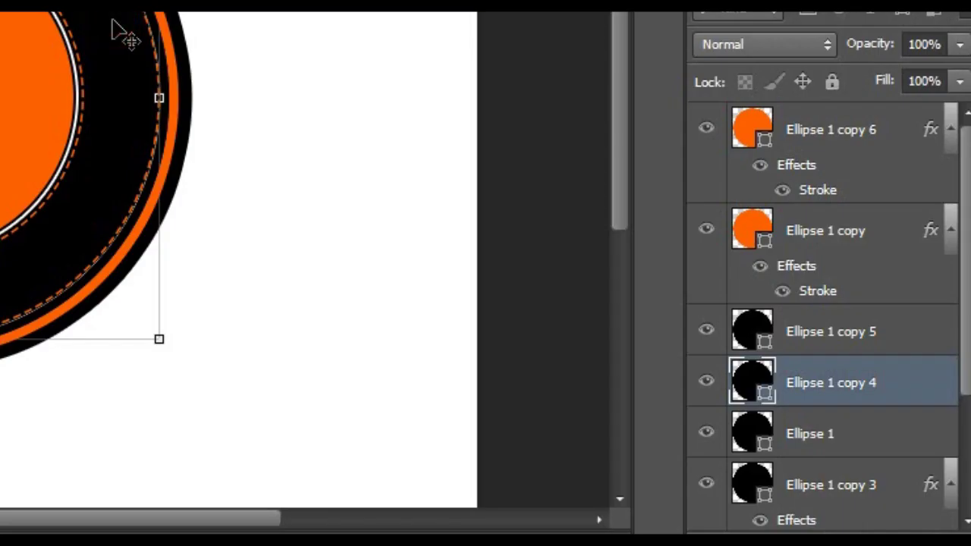
pyautogui.click(860, 339)
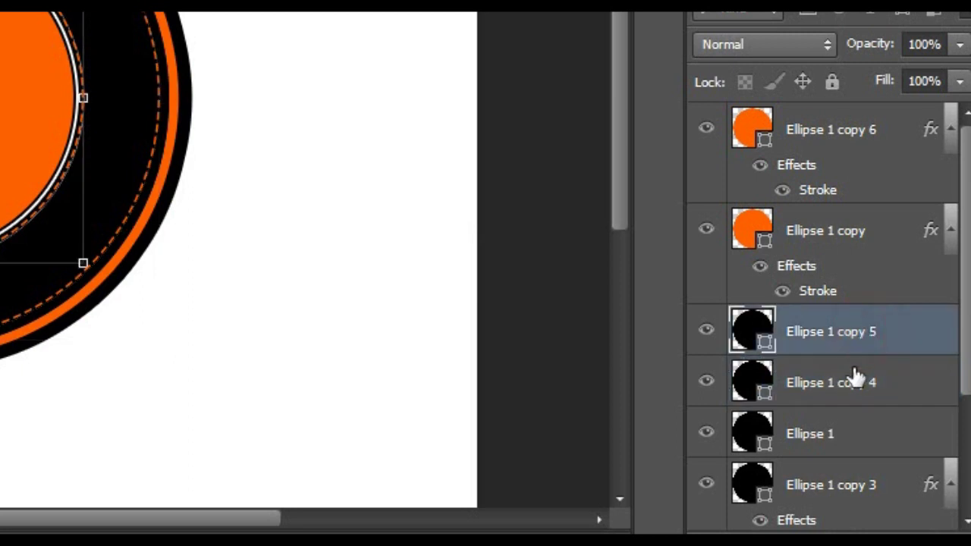
pyautogui.click(856, 377)
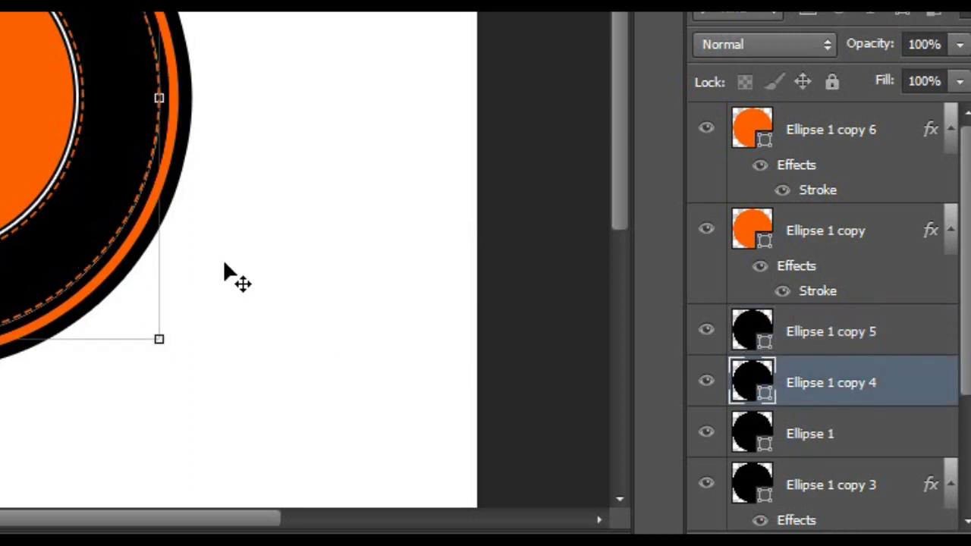
pyautogui.hotkey('ctrl', 'j')
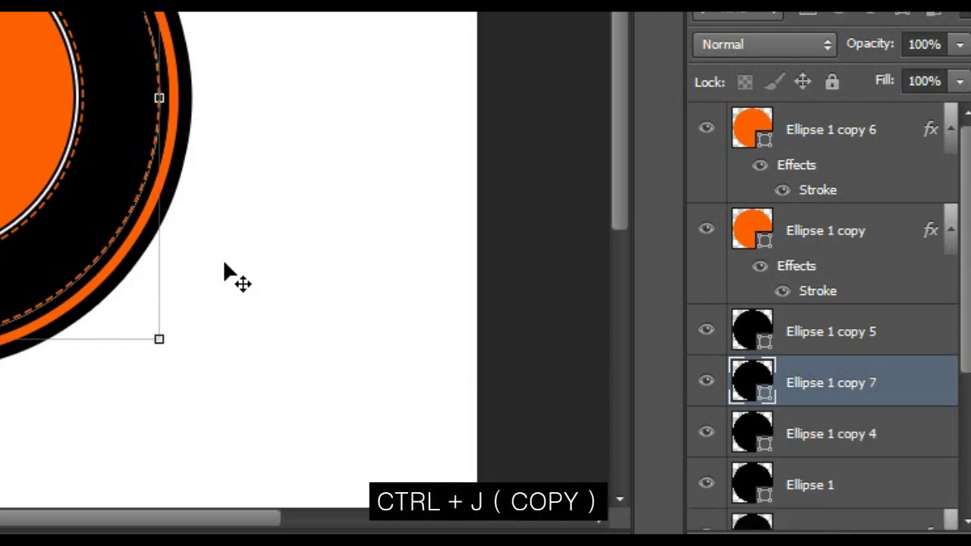
pyautogui.hotkey('ctrl', 't')
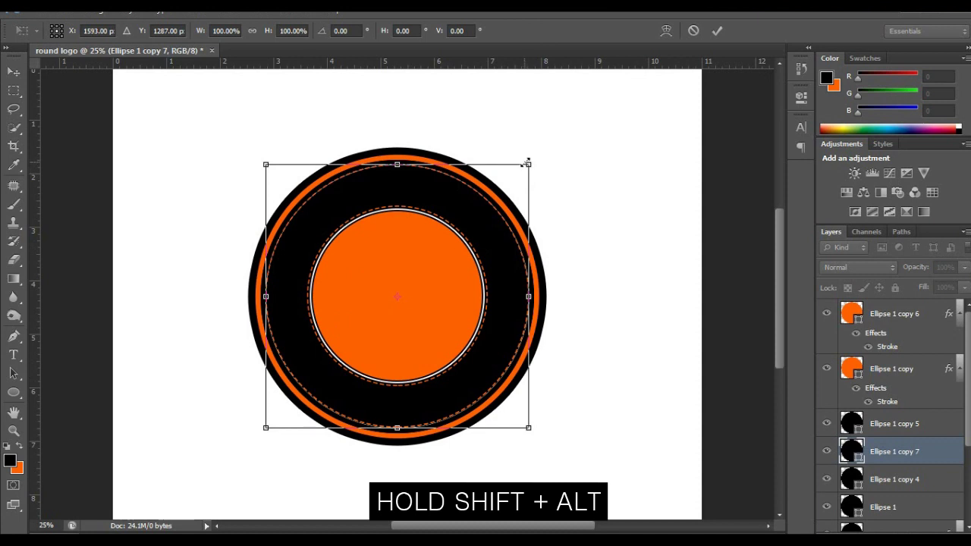
pyautogui.moveTo(529, 162); pyautogui.dragTo(508, 185)
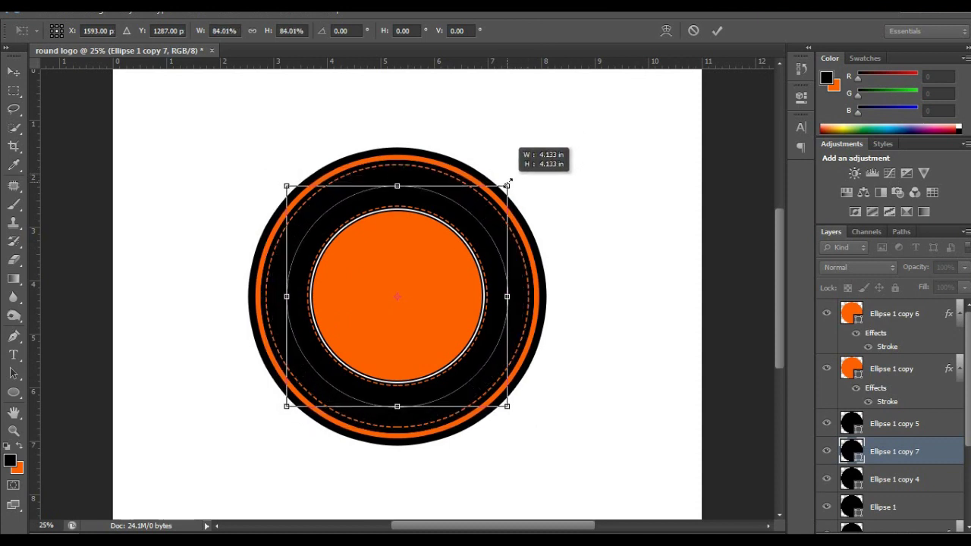
pyautogui.press('Return')
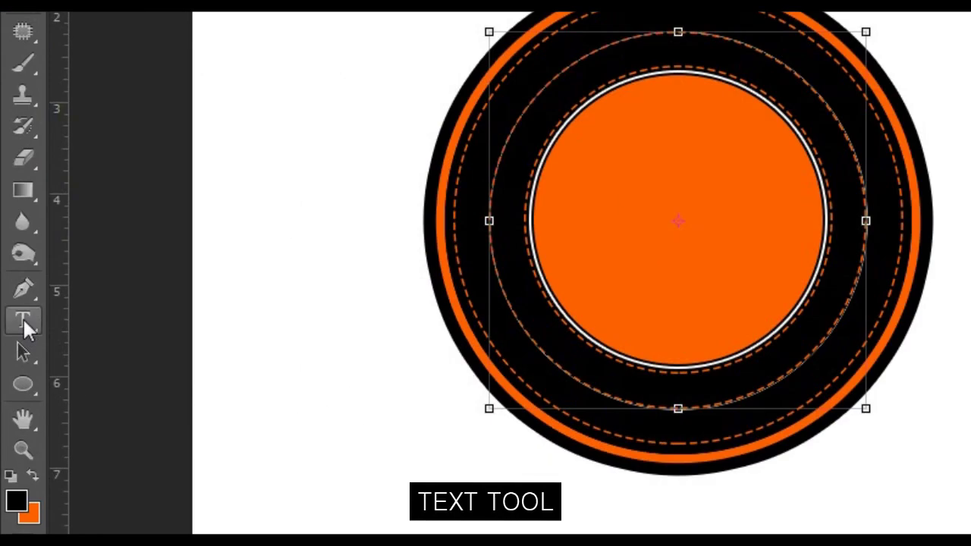
# - Set the Type tool font to Impact and start text on the inner ring's circular path
pyautogui.click(24, 322)
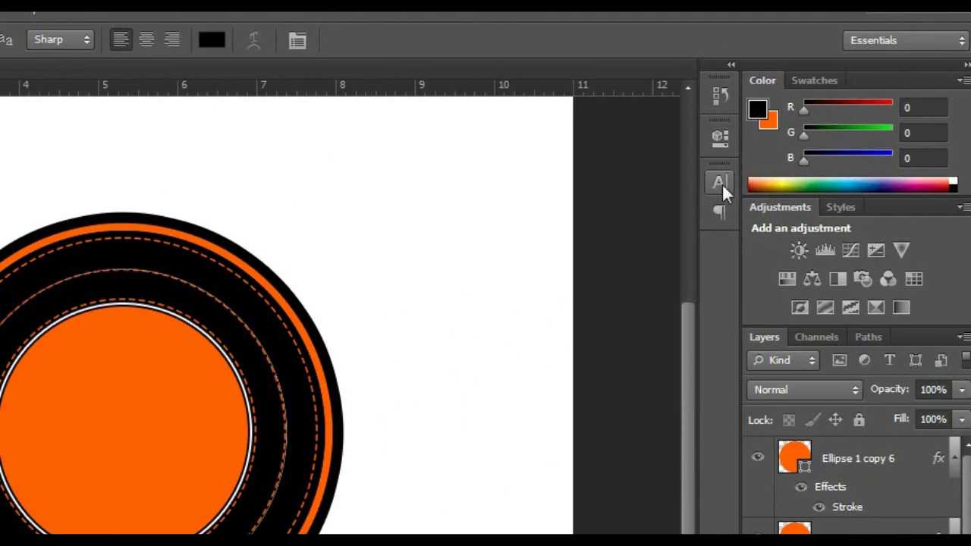
pyautogui.click(801, 127)
pyautogui.click(683, 135)
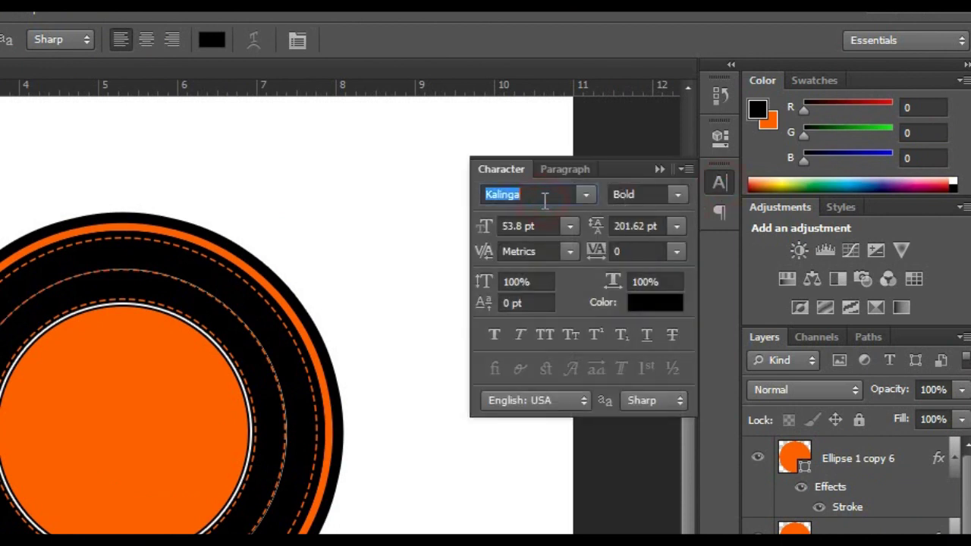
pyautogui.write('Impact')
pyautogui.press('Return')
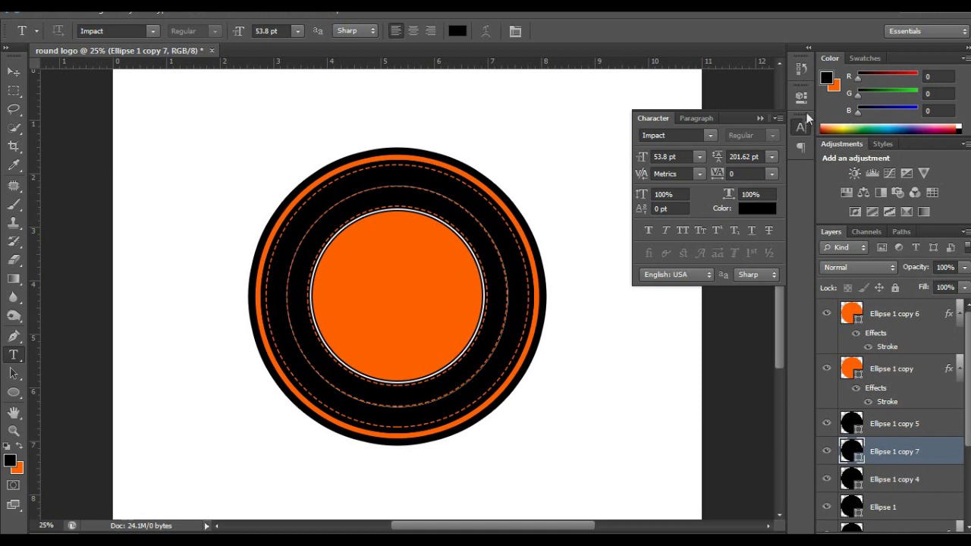
pyautogui.click(760, 118)
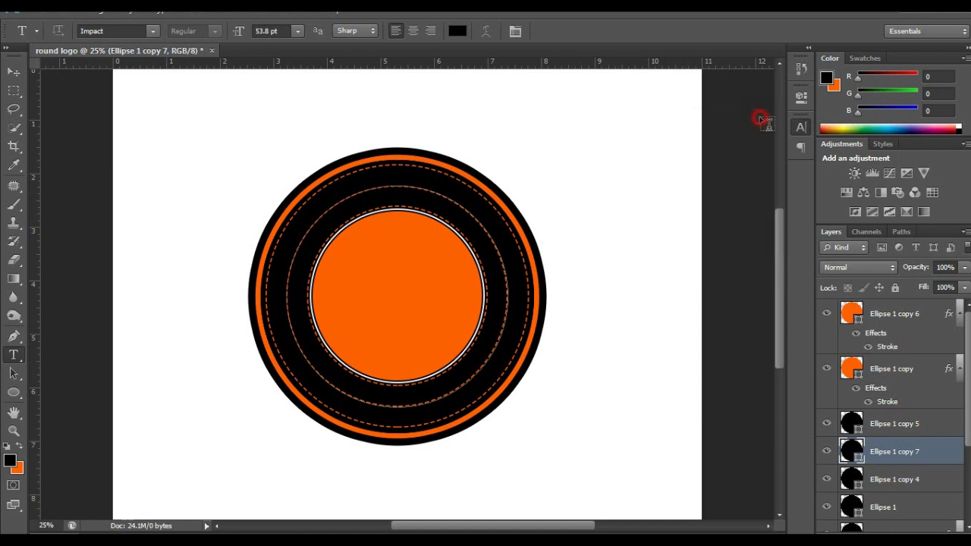
pyautogui.click(387, 185)
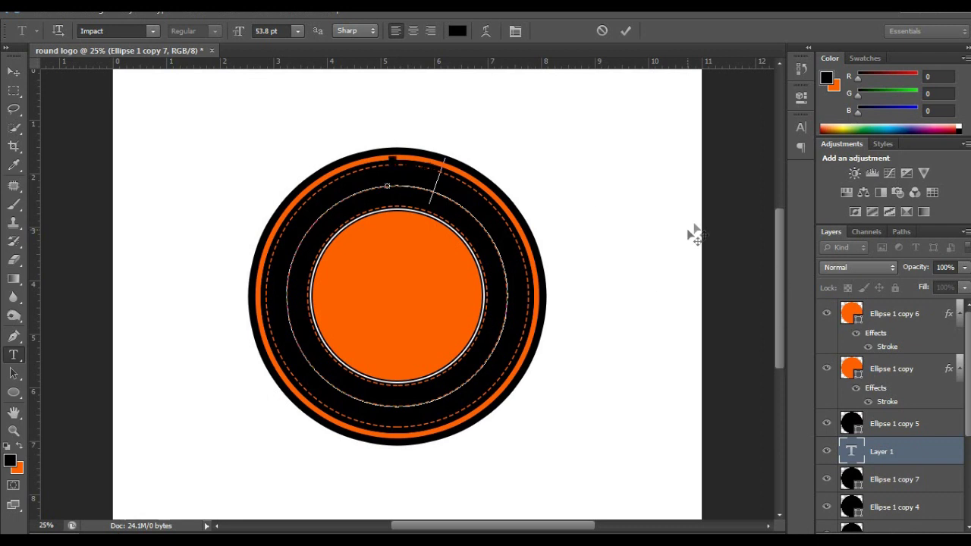
# - Make the path text white and complete the title 'TRAVEL -EVENTS'
pyautogui.hotkey('ctrl', 'a')
pyautogui.click(801, 128)
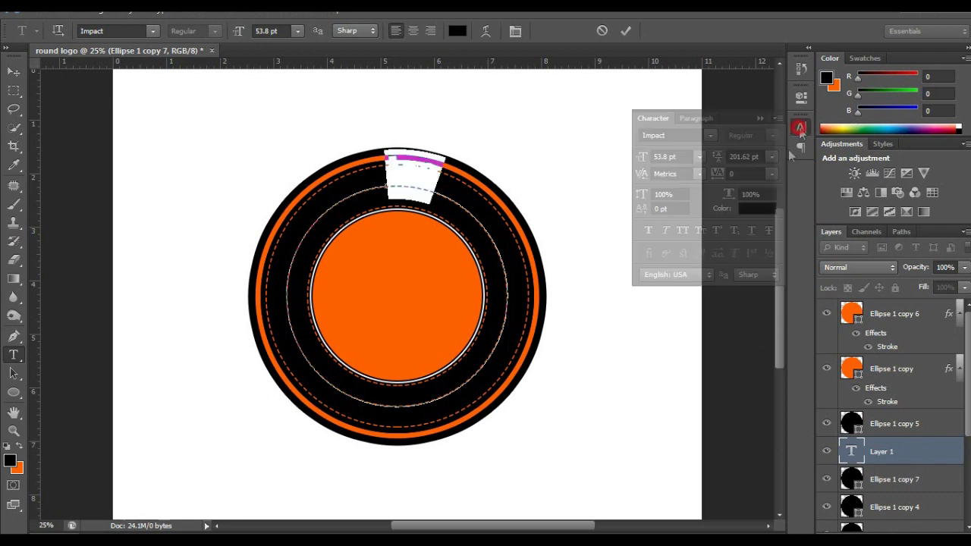
pyautogui.click(758, 208)
pyautogui.click(687, 328)
pyautogui.moveTo(686, 327); pyautogui.dragTo(617, 311)
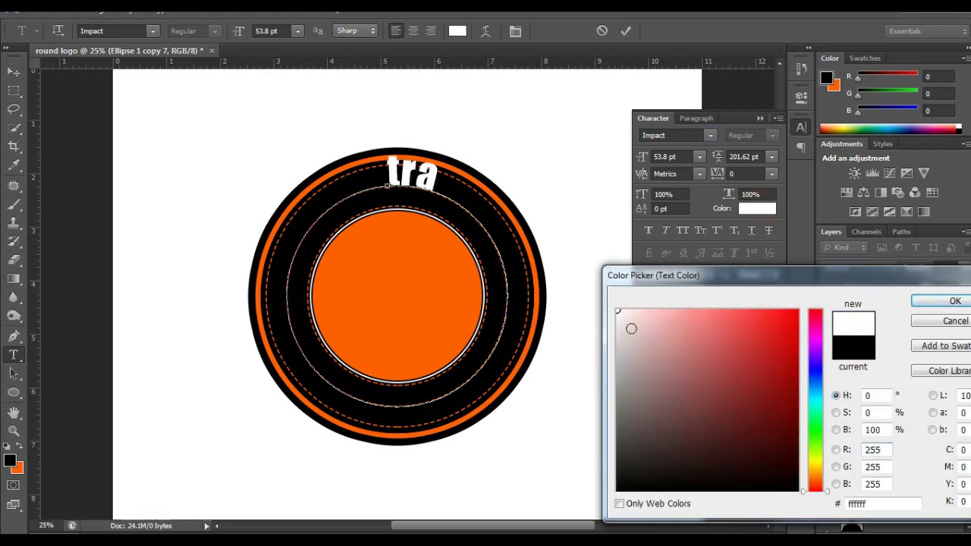
pyautogui.click(952, 301)
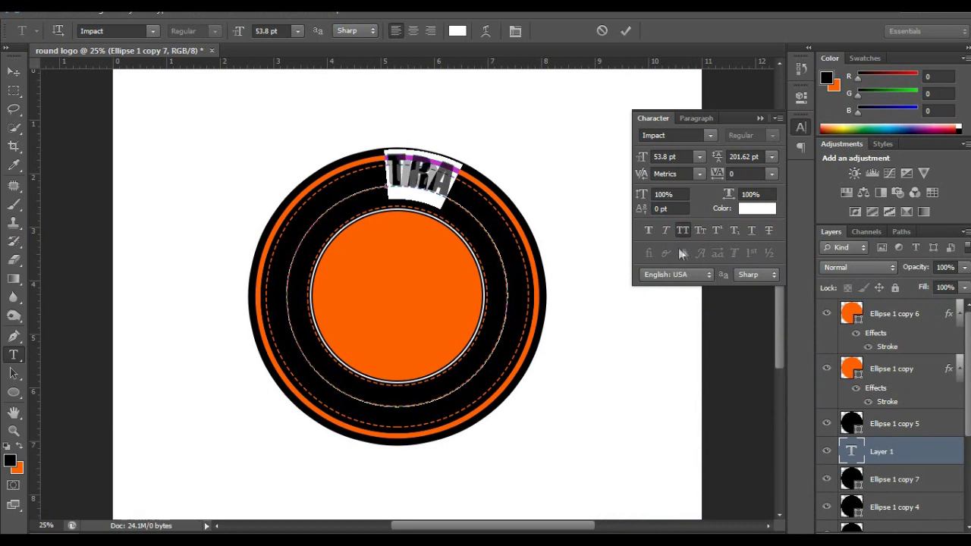
pyautogui.click(759, 118)
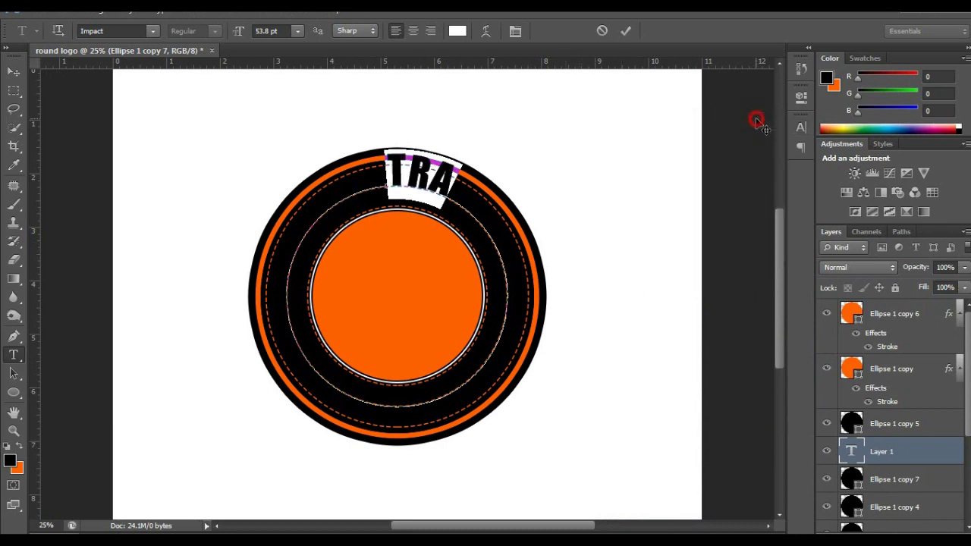
pyautogui.click(451, 177)
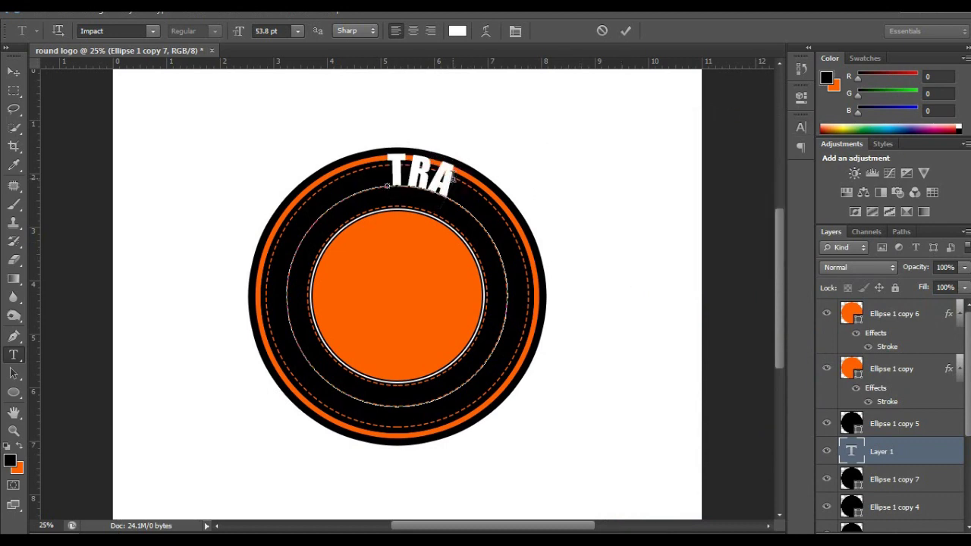
pyautogui.write('vel')
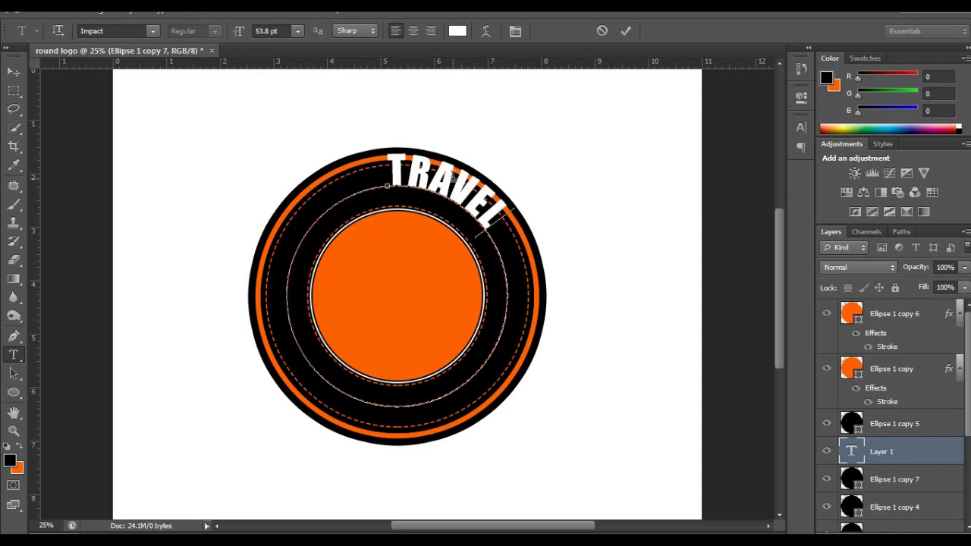
pyautogui.write(' -')
pyautogui.write('eve')
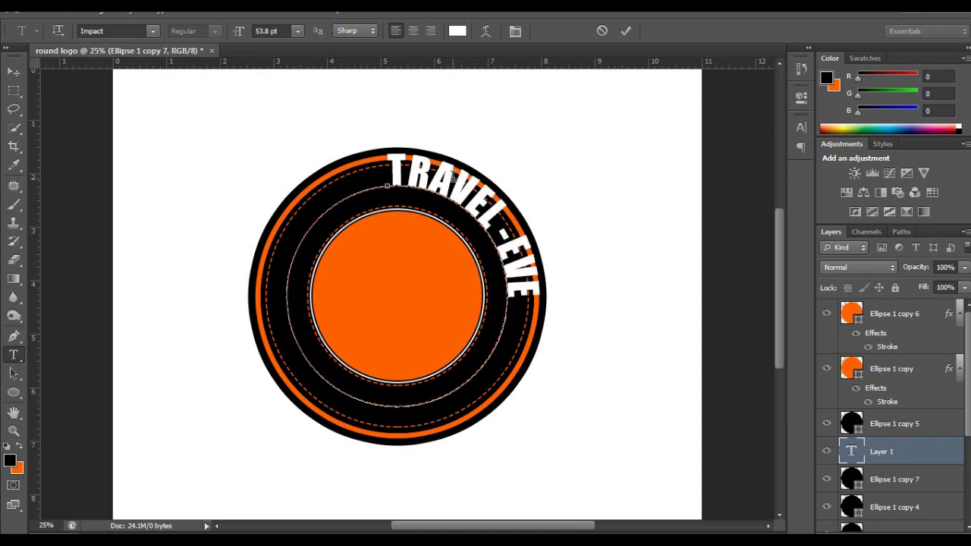
pyautogui.write('nts')
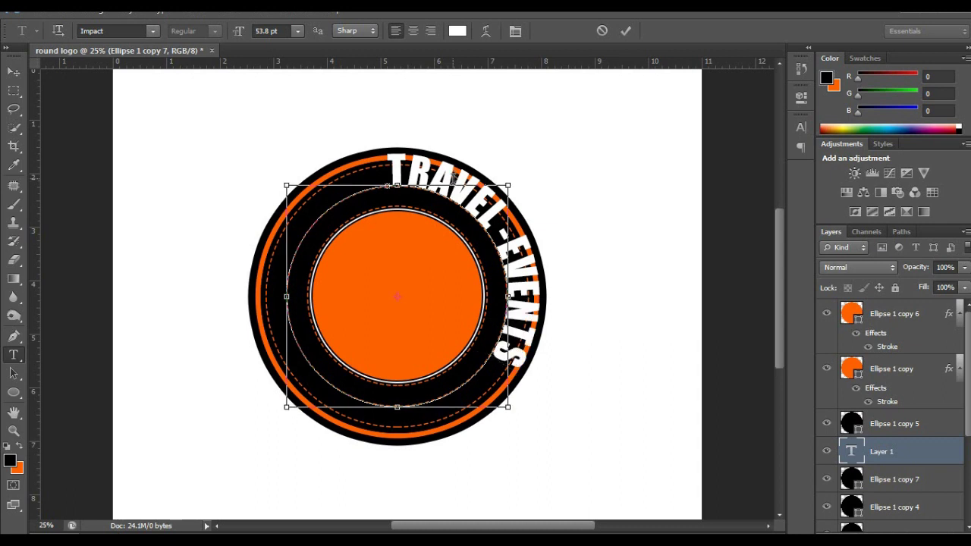
# - Rotate the curved TRAVEL -EVENTS title around the logo so it sits centred at the top
pyautogui.hotkey('ctrl', 'Return')
pyautogui.hotkey('ctrl', 't')
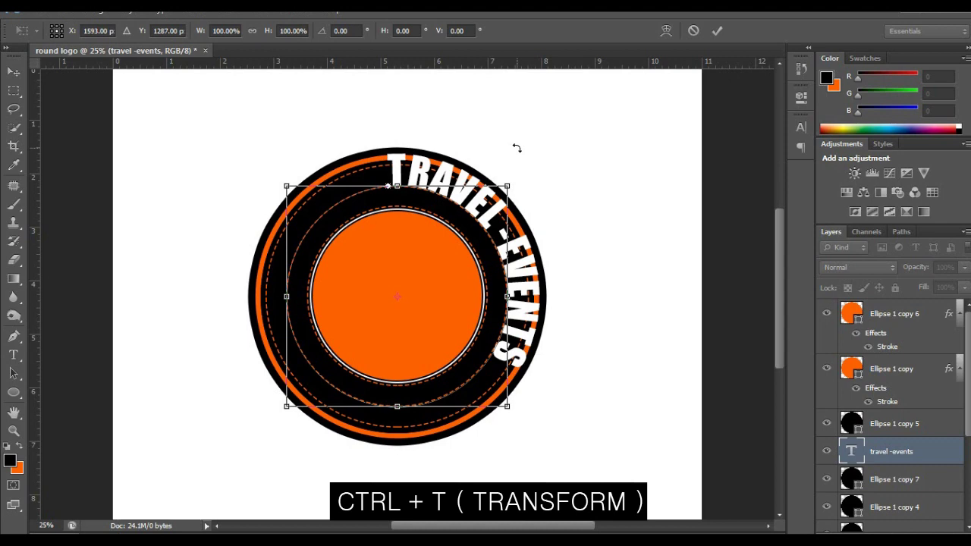
pyautogui.moveTo(522, 160); pyautogui.dragTo(412, 104)
pyautogui.press('Return')
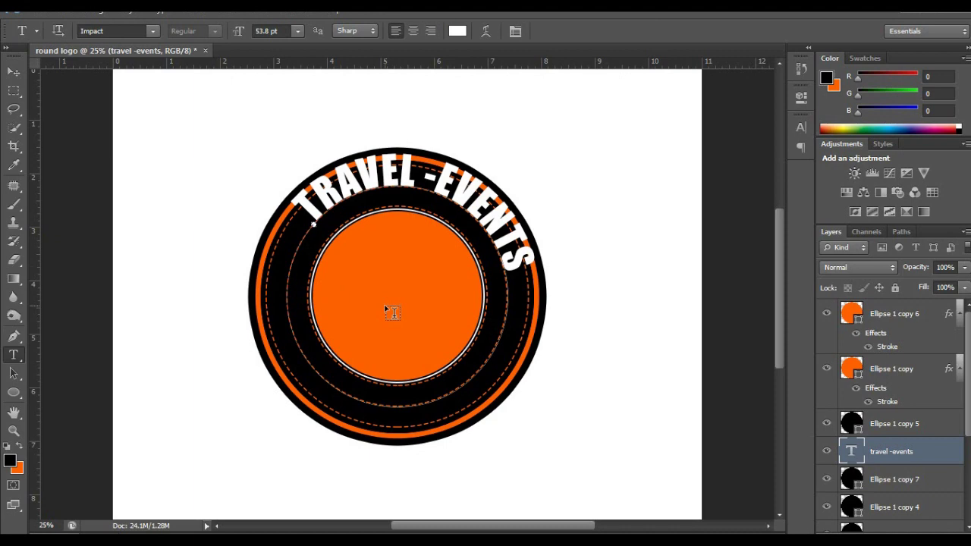
pyautogui.hotkey('ctrl', 't')
pyautogui.moveTo(546, 185)
pyautogui.mouseDown()
pyautogui.moveTo(528, 169)
pyautogui.moveTo(571, 172)
pyautogui.mouseUp()
pyautogui.press('Return')
pyautogui.hotkey('ctrl', 't')
pyautogui.press('Return')
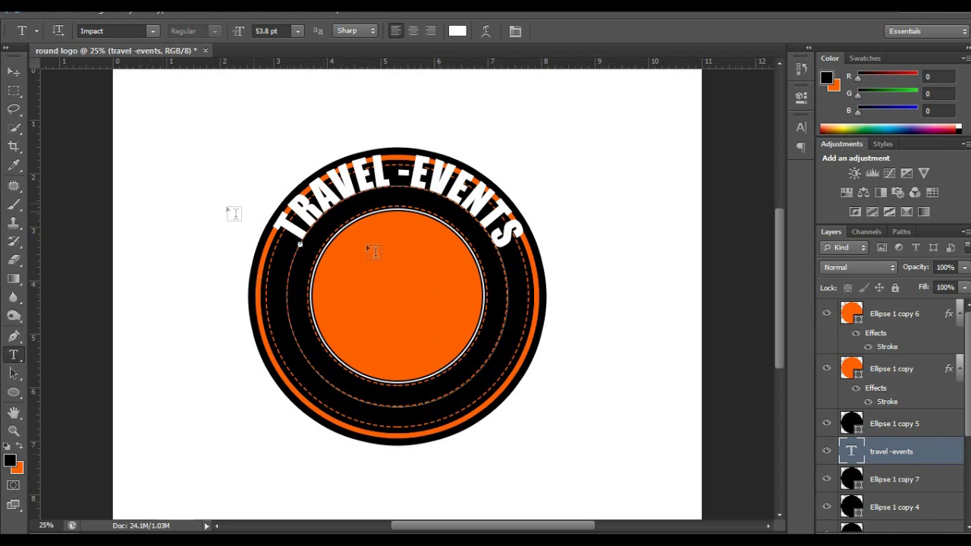
# - Shrink the TRAVEL -EVENTS title slightly, to about 96.5%
pyautogui.hotkey('ctrl', 't')
pyautogui.press('Return')
pyautogui.hotkey('ctrl', 't')
pyautogui.moveTo(505, 189); pyautogui.dragTo(497, 194)
pyautogui.press('Return')
# - Delete the Ellipse 1 copy 7 helper ring and move the travel -events layer to the top
pyautogui.click(903, 479)
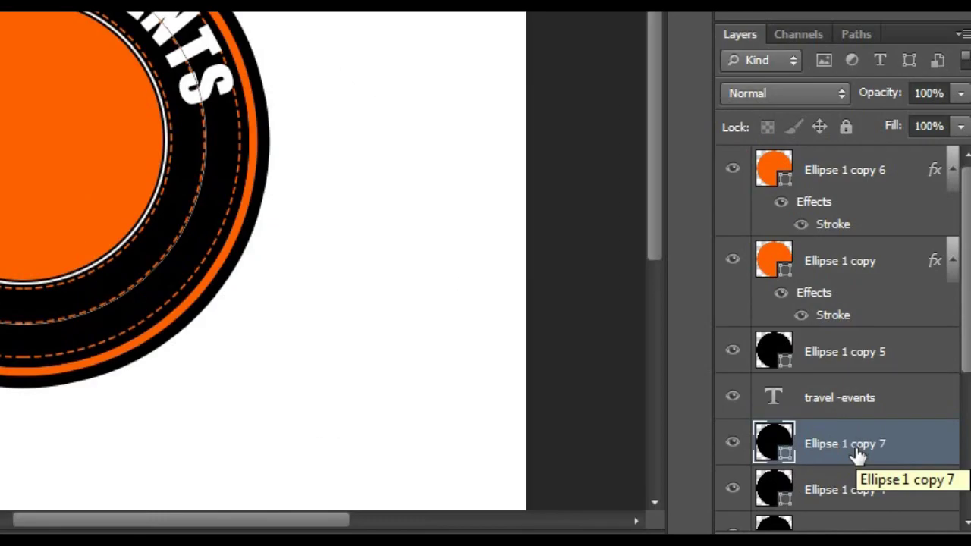
pyautogui.press('Delete')
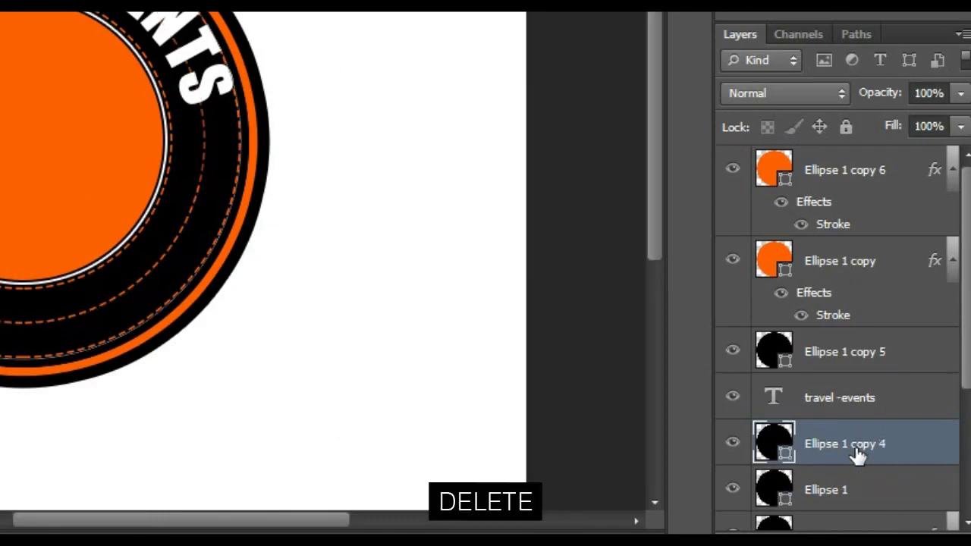
pyautogui.click(856, 395)
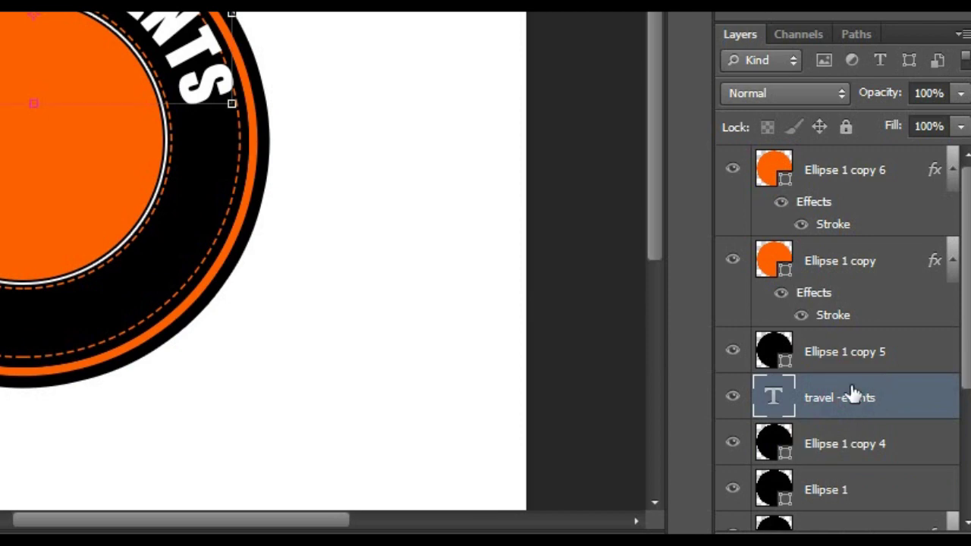
pyautogui.moveTo(856, 397); pyautogui.dragTo(672, 148)
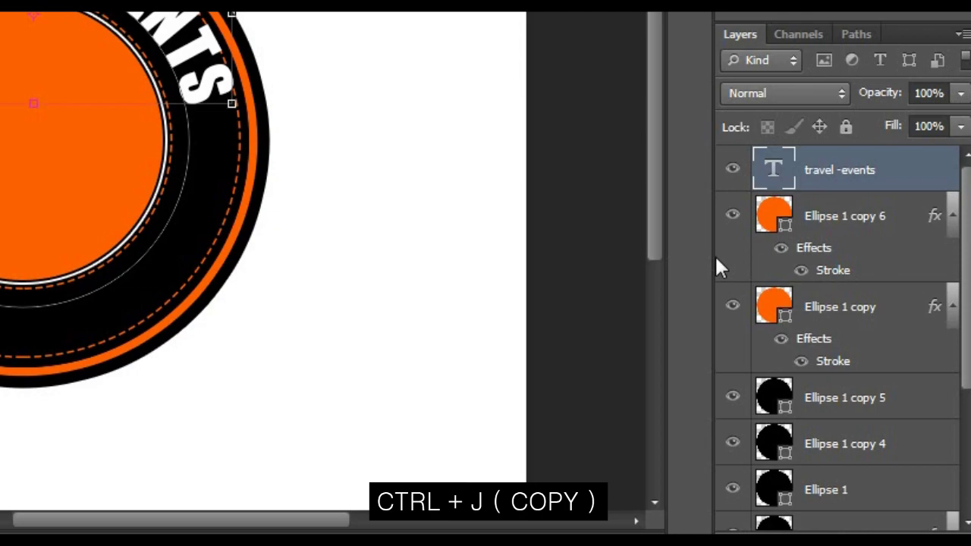
# - Duplicate the travel -events title layer and commit the copied path text after dismissing the error
pyautogui.hotkey('ctrl', 'j')
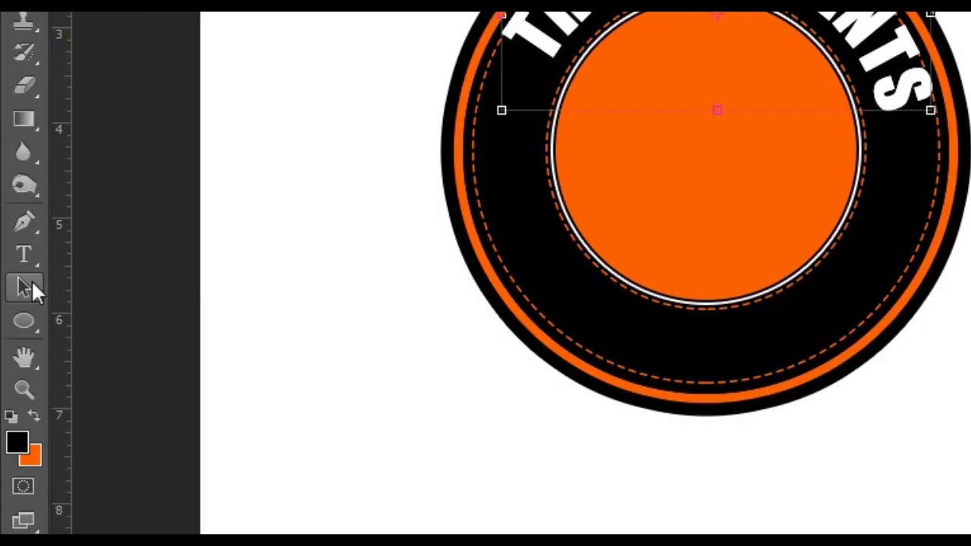
pyautogui.click(15, 374)
pyautogui.click(489, 220)
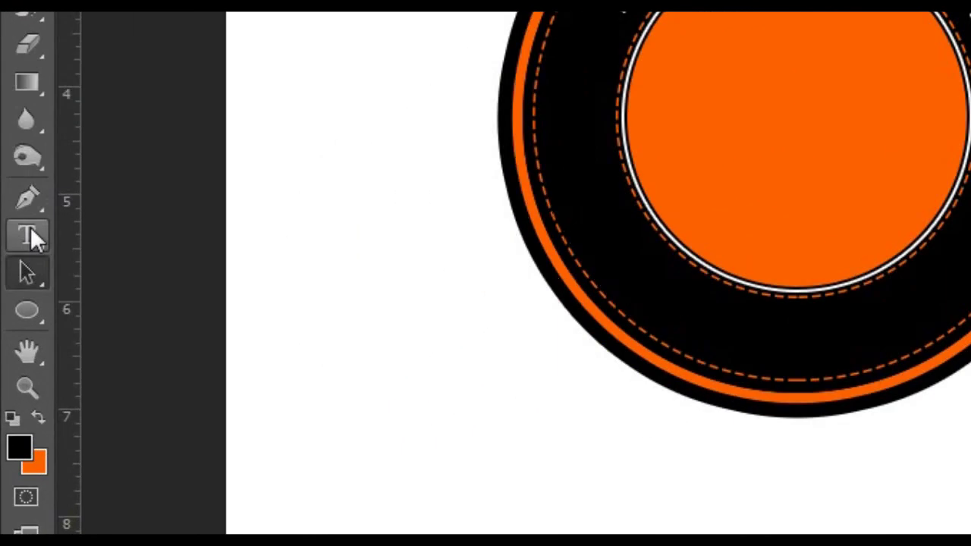
pyautogui.click(13, 354)
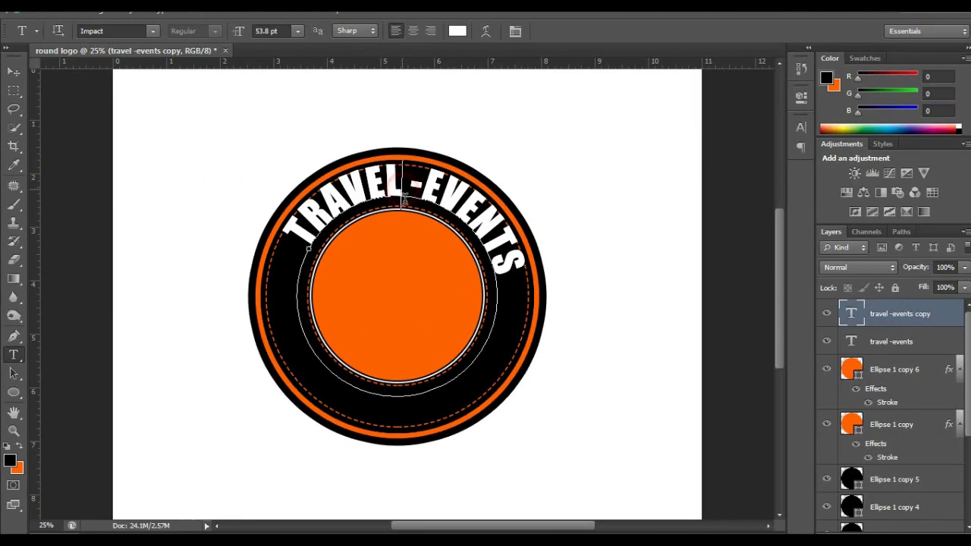
pyautogui.click(404, 199)
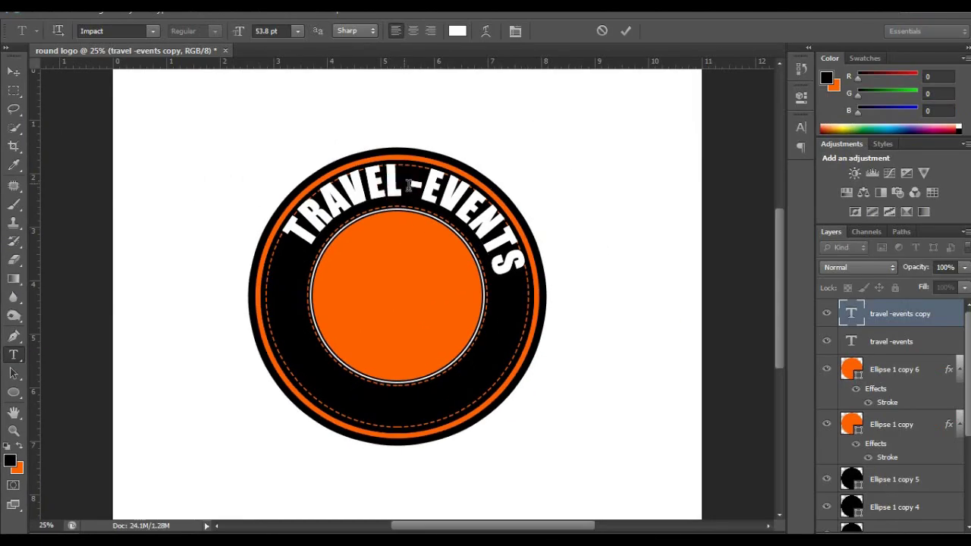
pyautogui.hotkey('ctrl', 'a')
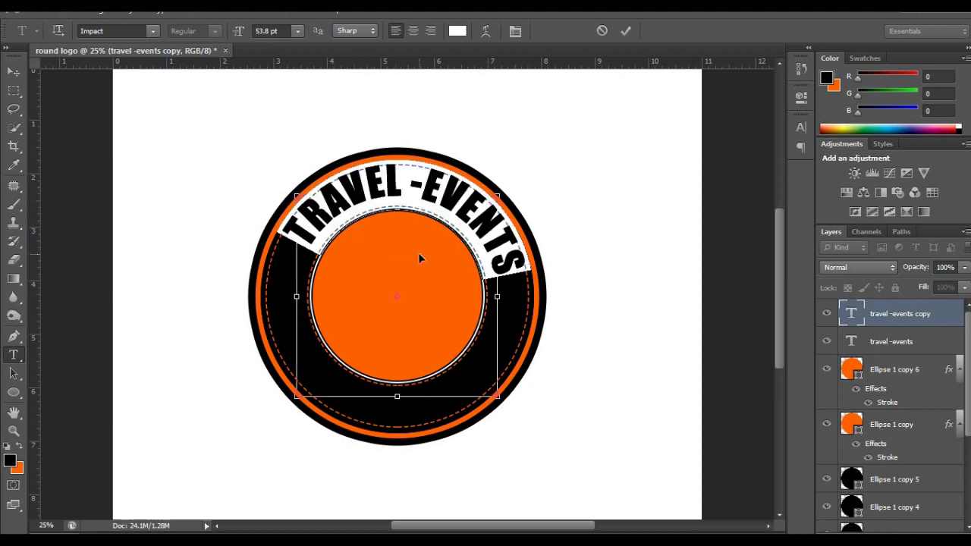
pyautogui.click(418, 253)
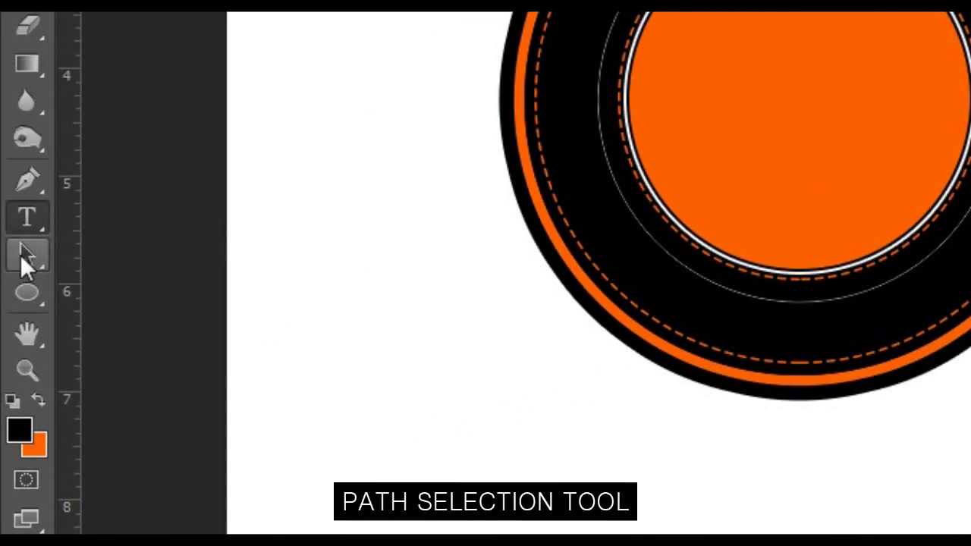
pyautogui.click(13, 374)
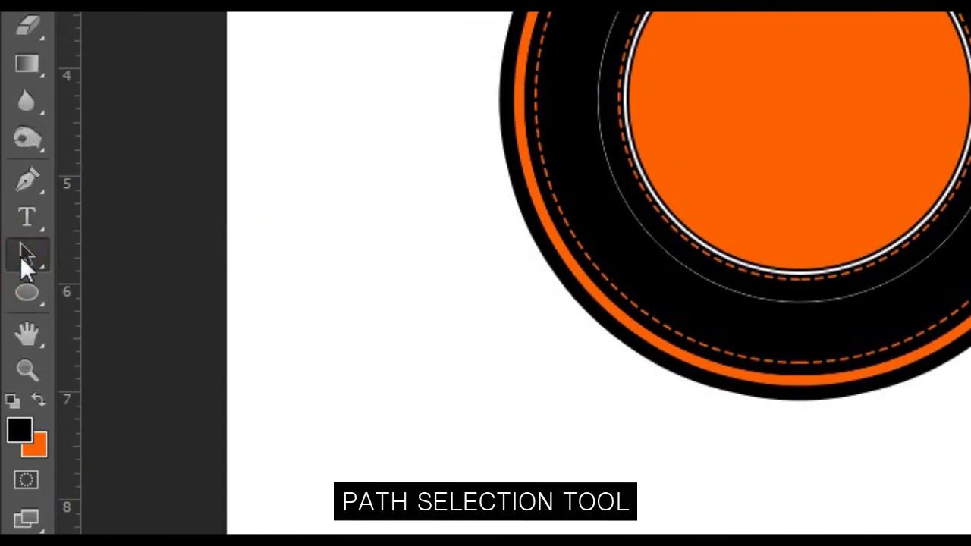
# - Flip the copied title text to the inside of the circular path
pyautogui.rightClick(19, 256)
pyautogui.click(89, 251)
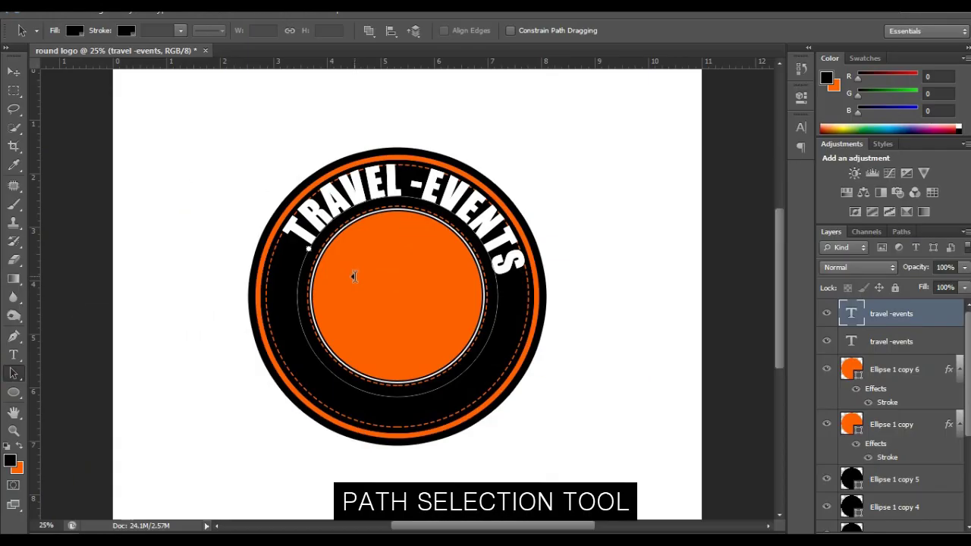
pyautogui.click(404, 195)
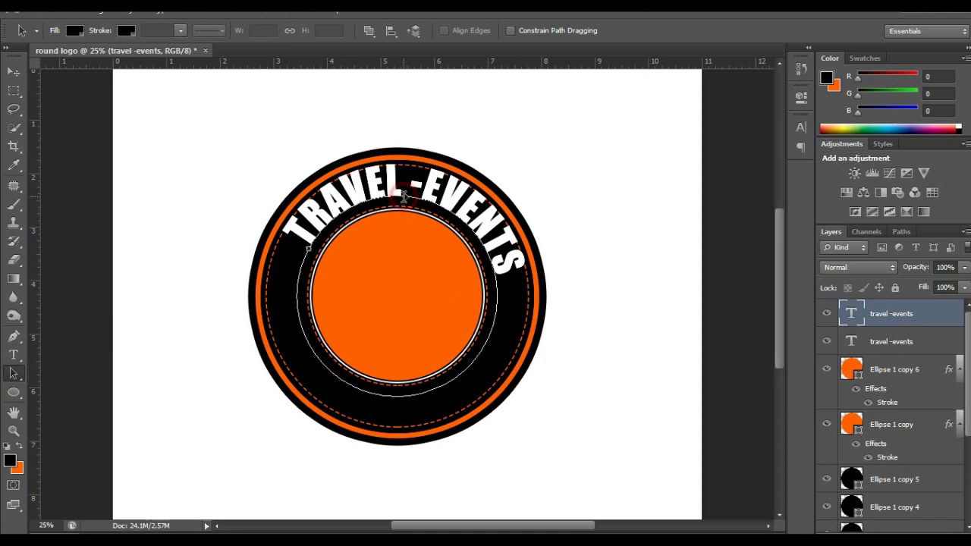
pyautogui.moveTo(399, 293); pyautogui.dragTo(449, 380)
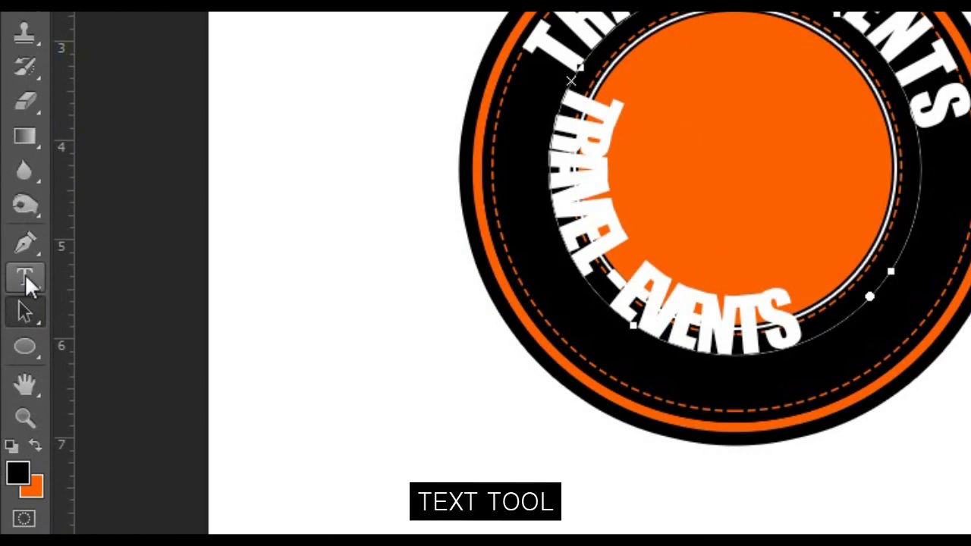
# - Retype the copied title text as TUTORIALS
pyautogui.click(25, 276)
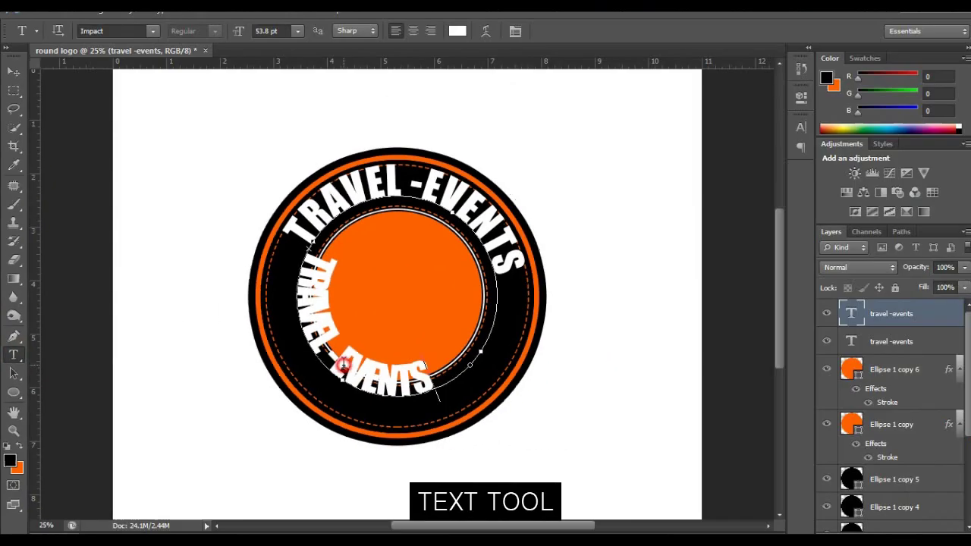
pyautogui.tripleClick(342, 365)
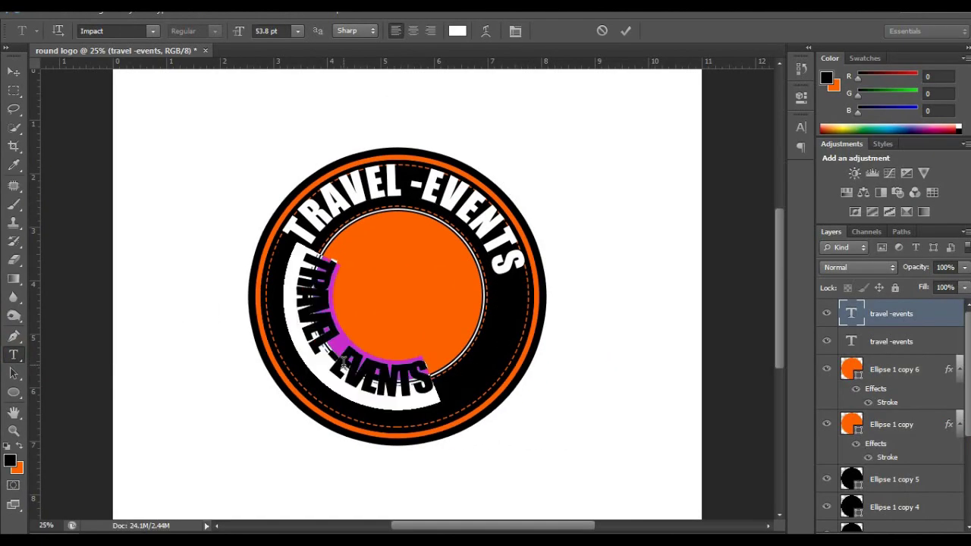
pyautogui.click(343, 365)
pyautogui.press('BackSpace')
pyautogui.press('BackSpace')
pyautogui.press('BackSpace')
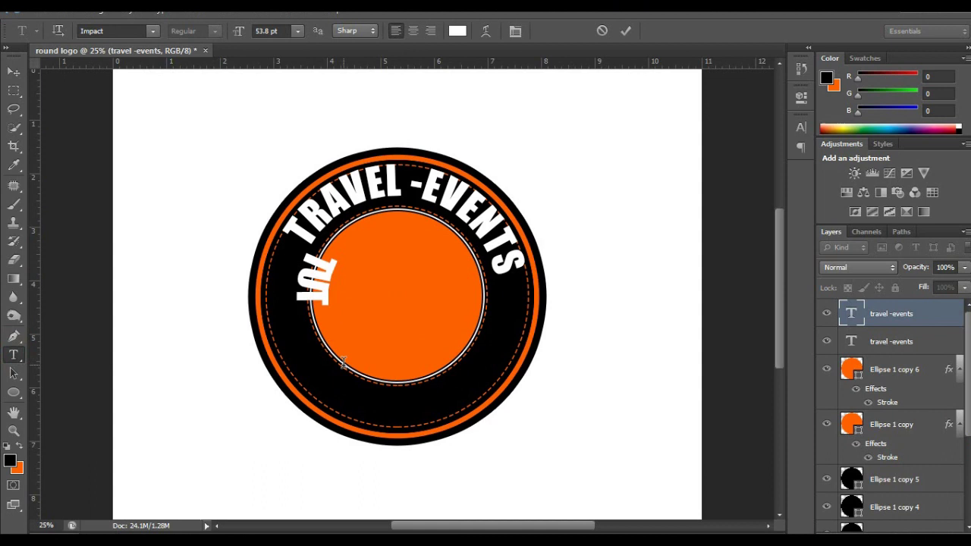
pyautogui.write('ORIALS')
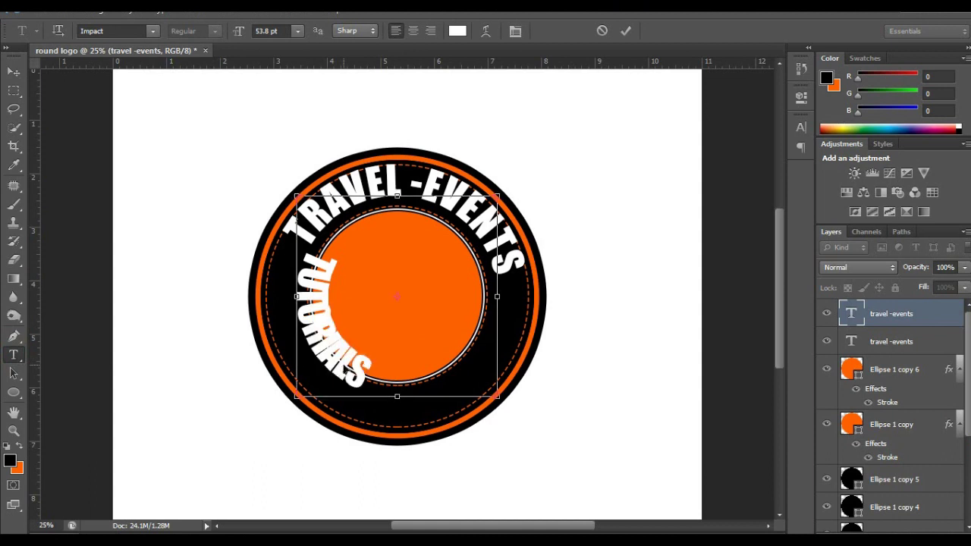
pyautogui.hotkey('ctrl', 'Return')
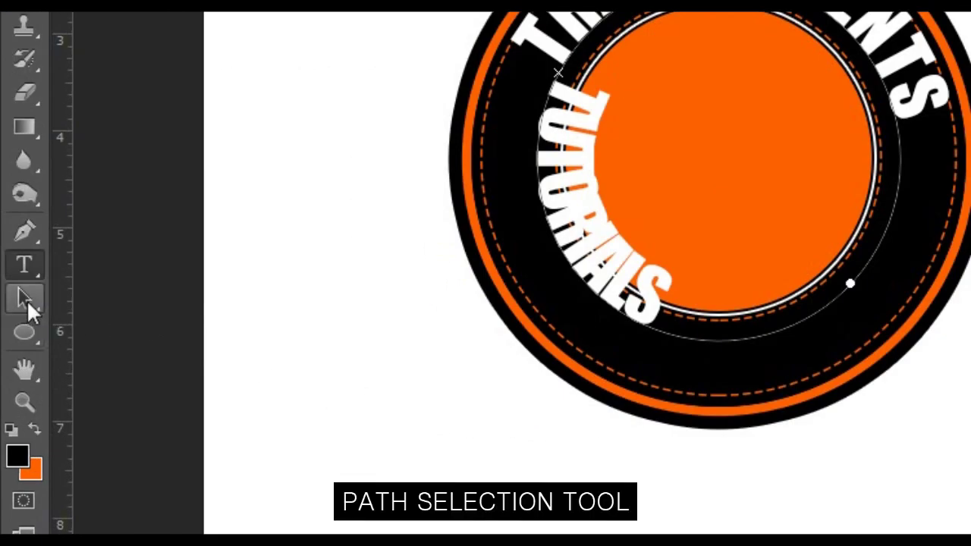
# - Slide TUTORIALS along the path so it reads upright along the bottom of the ring
pyautogui.click(27, 300)
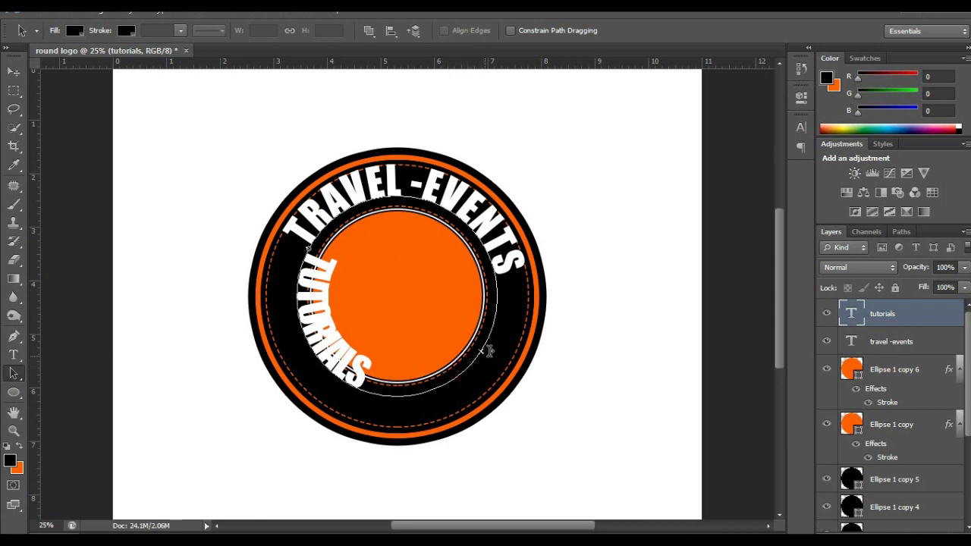
pyautogui.moveTo(488, 351); pyautogui.dragTo(307, 277)
pyautogui.moveTo(306, 285)
pyautogui.mouseDown()
pyautogui.moveTo(301, 293)
pyautogui.moveTo(389, 382)
pyautogui.mouseUp()
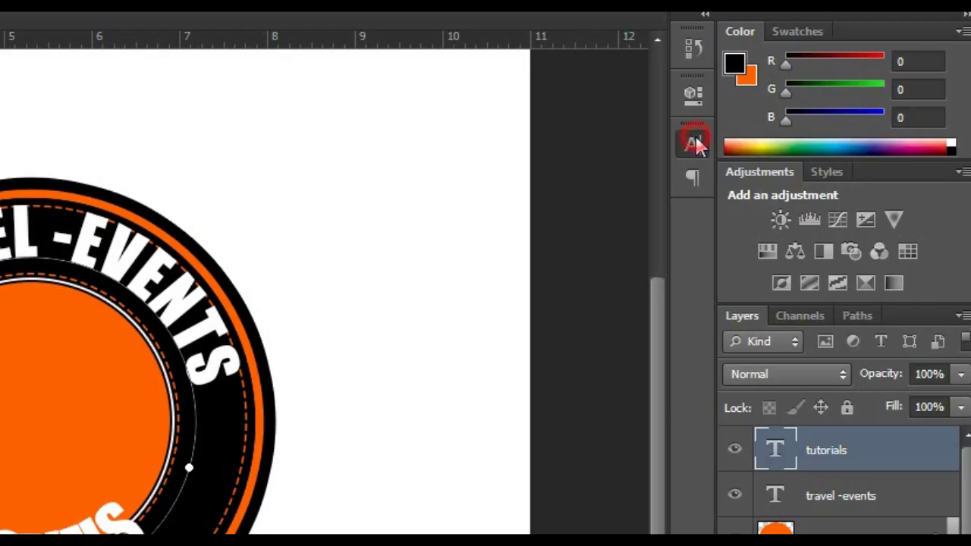
pyautogui.click(693, 144)
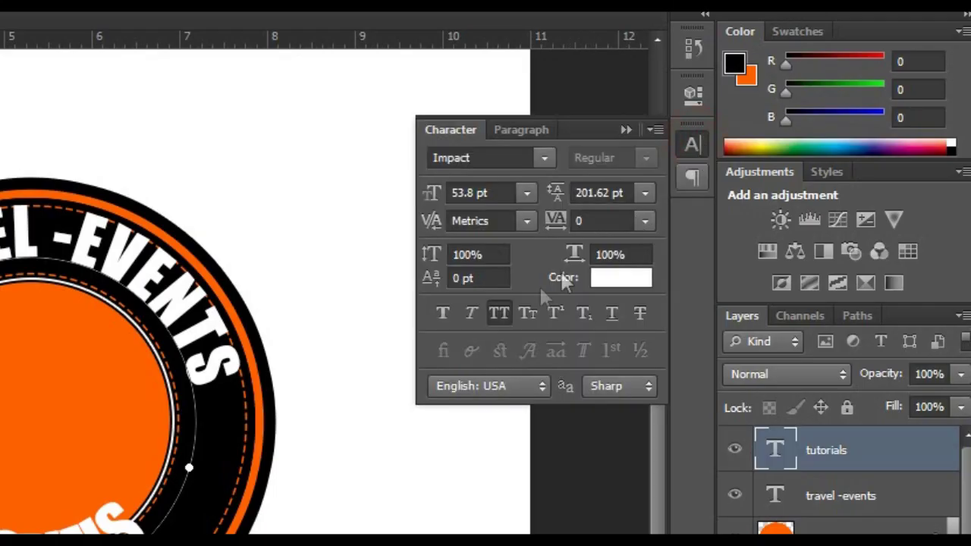
# - Give TUTORIALS about 90% vertical scale and a -31 pt baseline shift
pyautogui.doubleClick(473, 254)
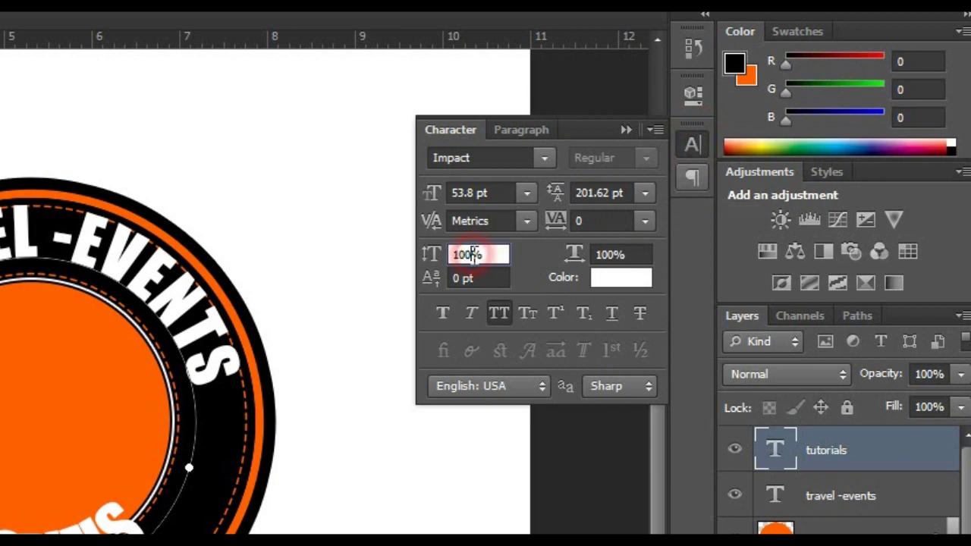
pyautogui.write('88')
pyautogui.press('Return')
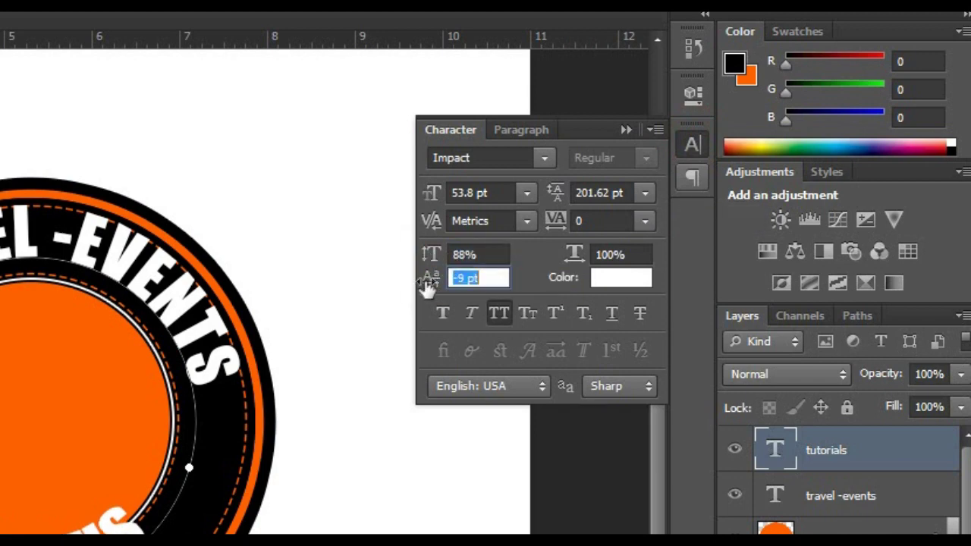
pyautogui.moveTo(430, 278); pyautogui.dragTo(437, 281)
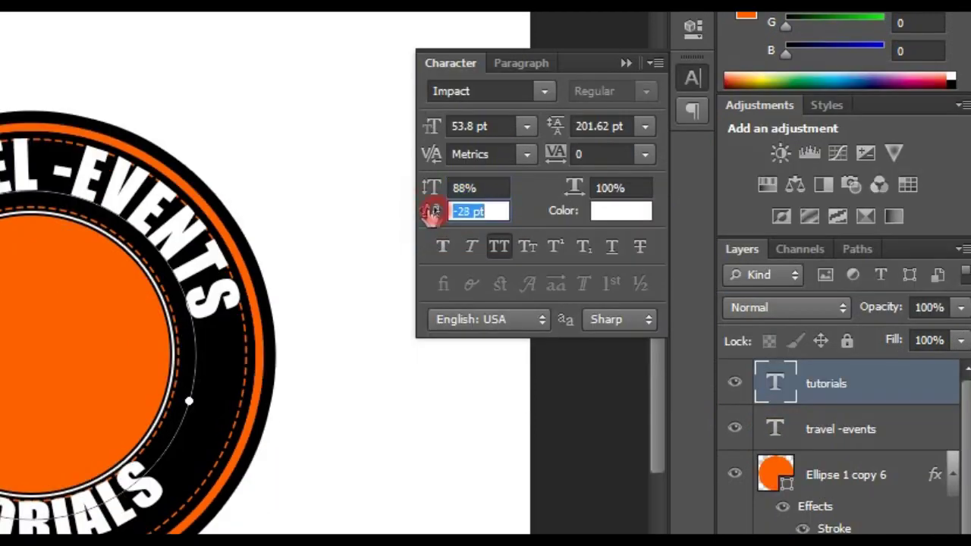
pyautogui.moveTo(436, 215); pyautogui.dragTo(430, 218)
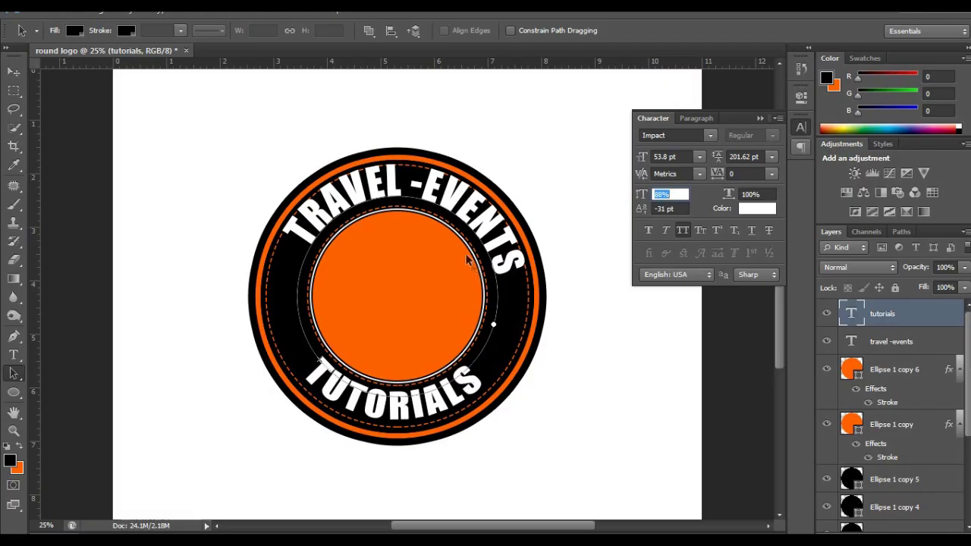
pyautogui.moveTo(644, 196); pyautogui.dragTo(641, 196)
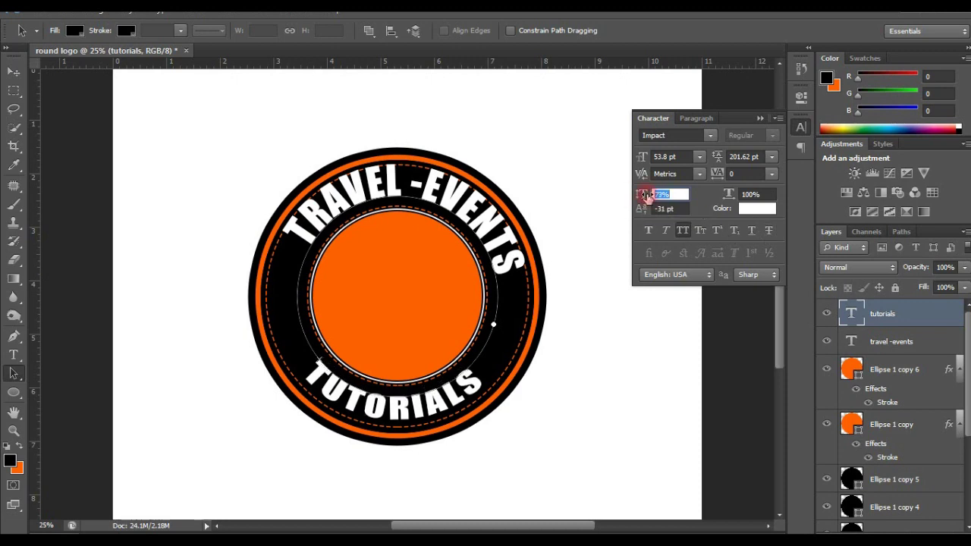
pyautogui.moveTo(644, 196); pyautogui.dragTo(643, 215)
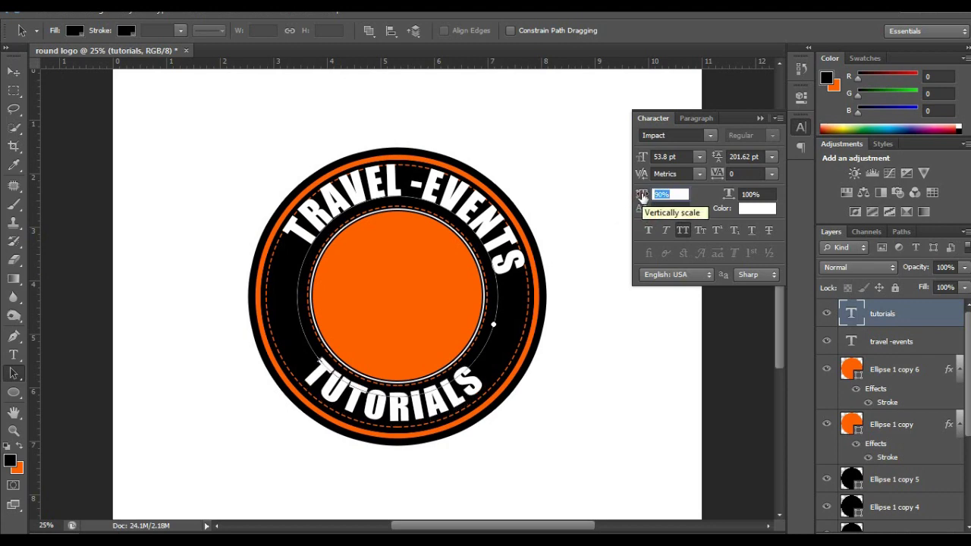
pyautogui.click(545, 299)
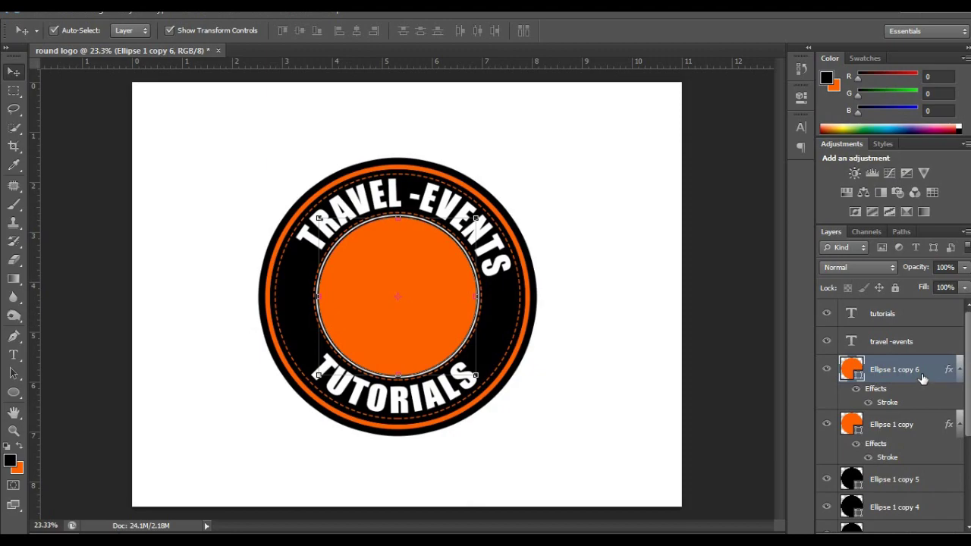
pyautogui.scroll(-2, 886, 377)
# - Group the ellipse layers into a group named round design
pyautogui.scroll(-3, 864, 380)
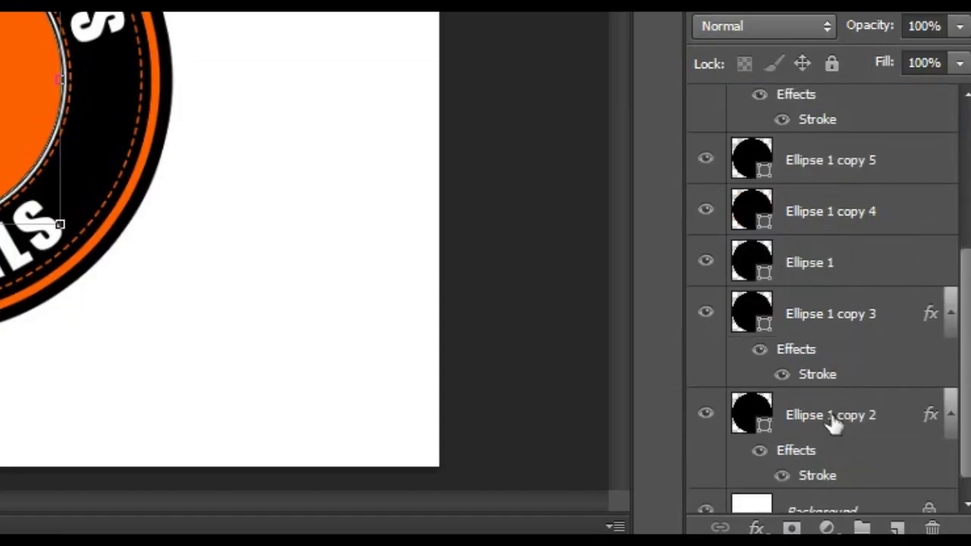
pyautogui.keyDown('shift'); pyautogui.click(831, 421); pyautogui.keyUp('shift')
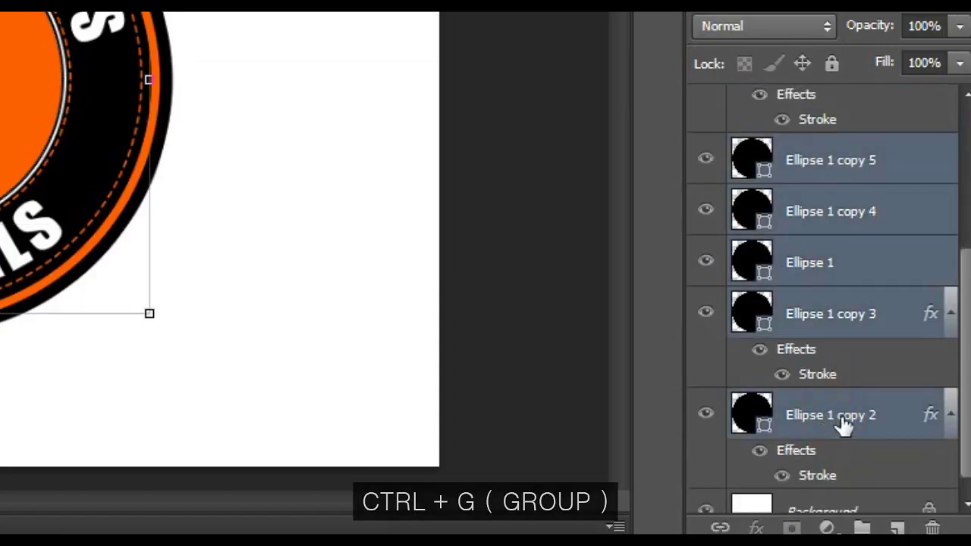
pyautogui.hotkey('ctrl', 'g')
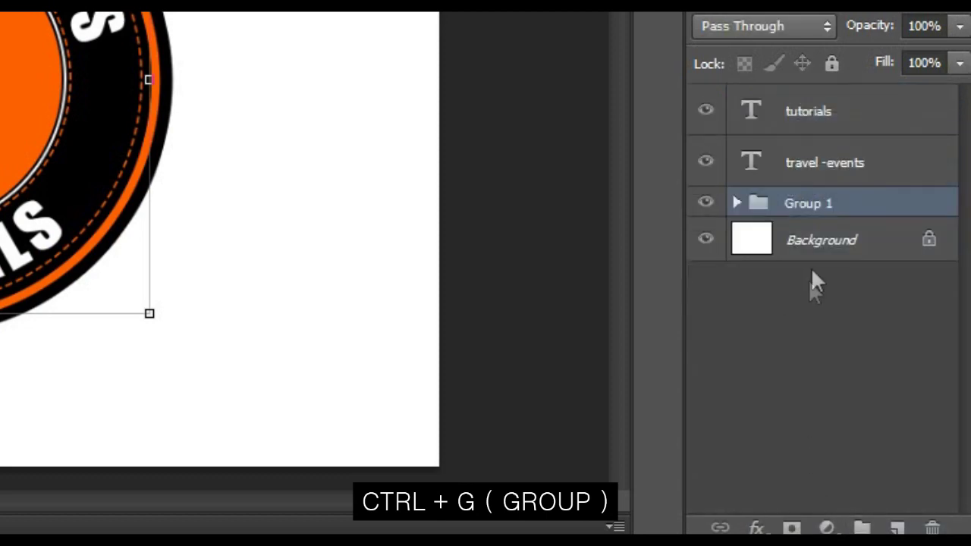
pyautogui.click(806, 205)
pyautogui.doubleClick(806, 205)
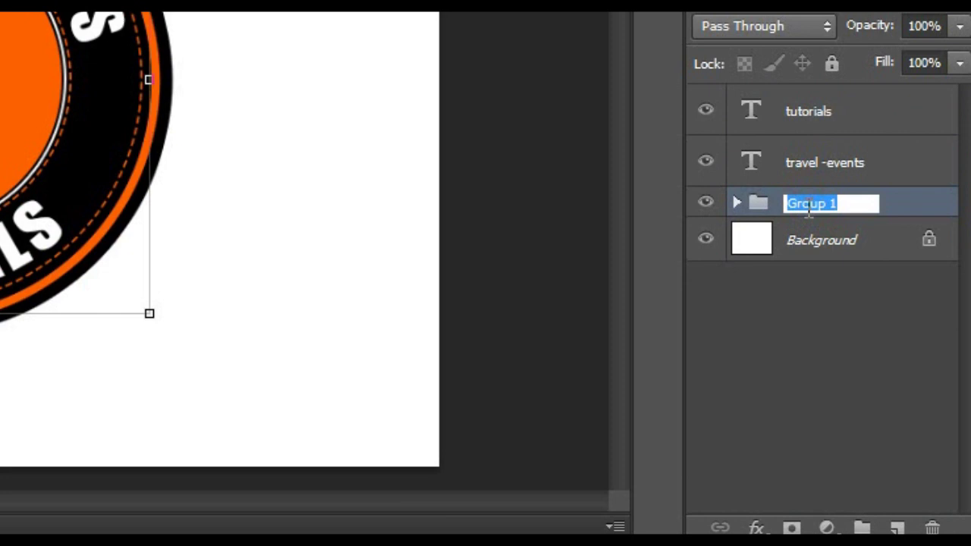
pyautogui.write('round')
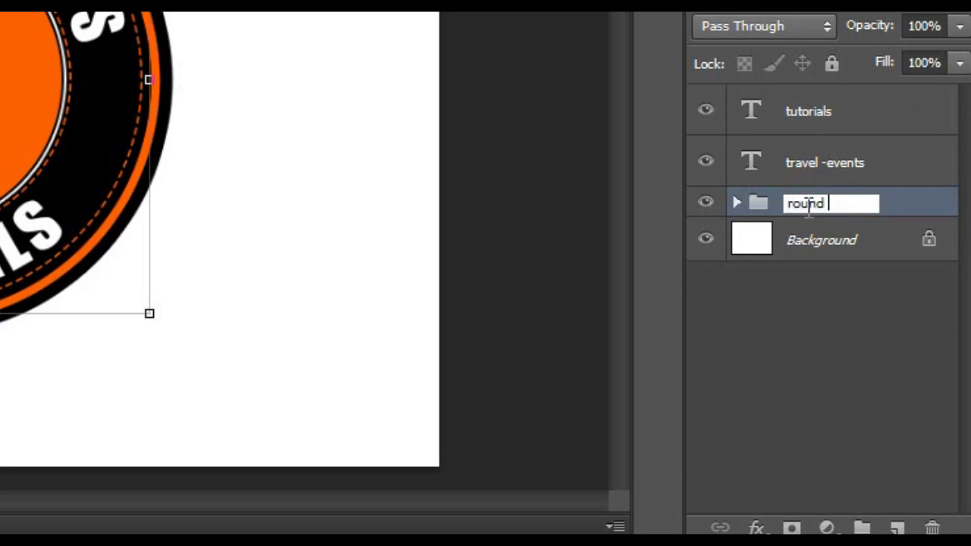
pyautogui.write('ign')
pyautogui.press('Return')
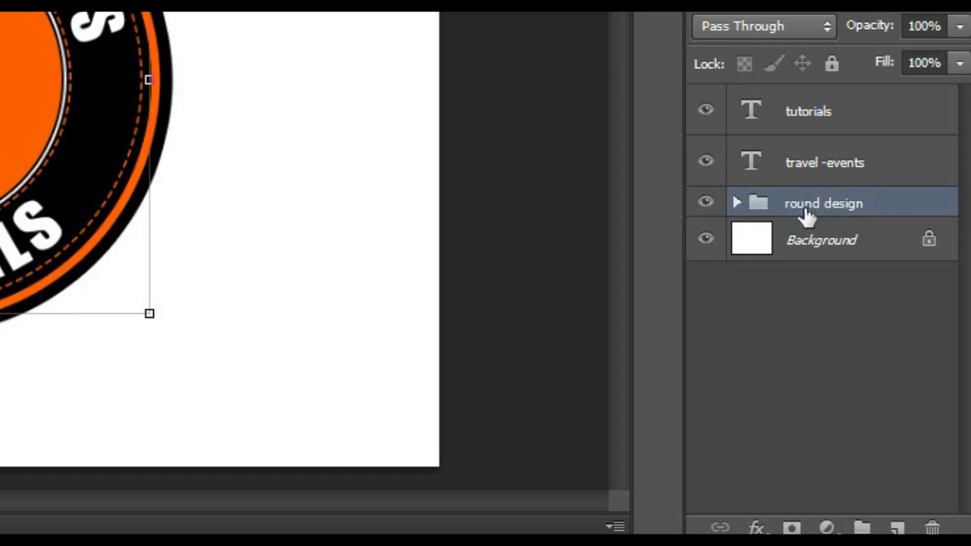
# - Put the tutorials and travel -events layers into a new group named text
pyautogui.click(832, 161)
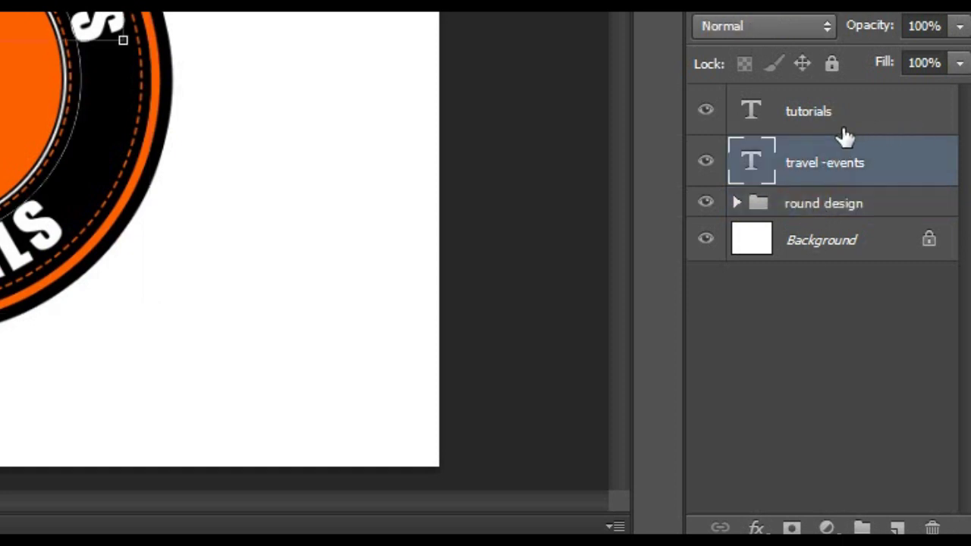
pyautogui.moveTo(816, 114); pyautogui.dragTo(827, 156)
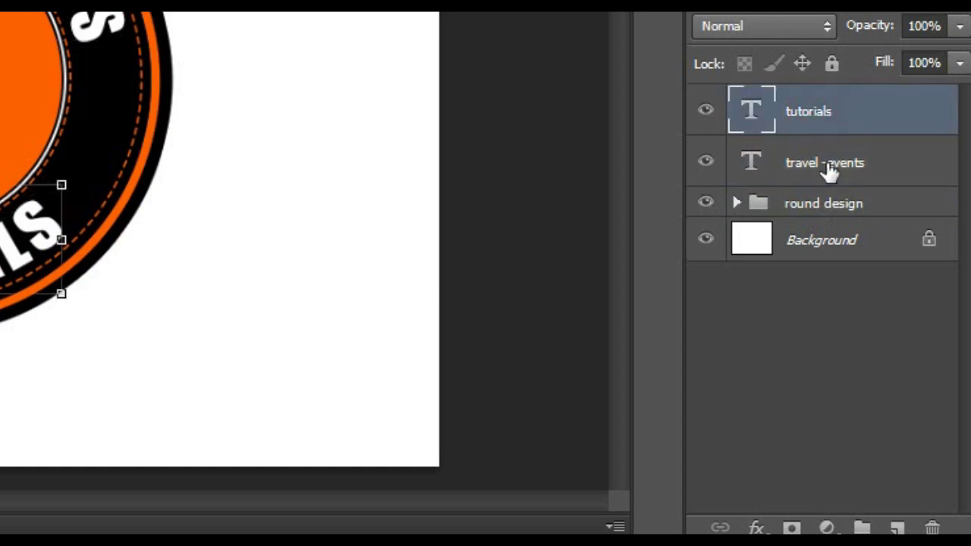
pyautogui.keyDown('shift'); pyautogui.click(827, 162); pyautogui.keyUp('shift')
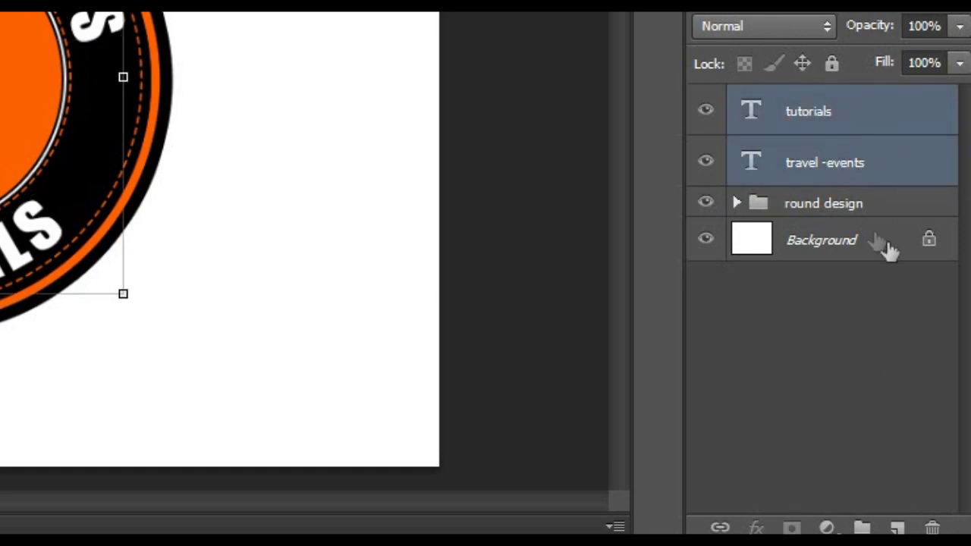
pyautogui.moveTo(850, 162); pyautogui.dragTo(862, 527)
pyautogui.click(804, 105)
pyautogui.doubleClick(805, 103)
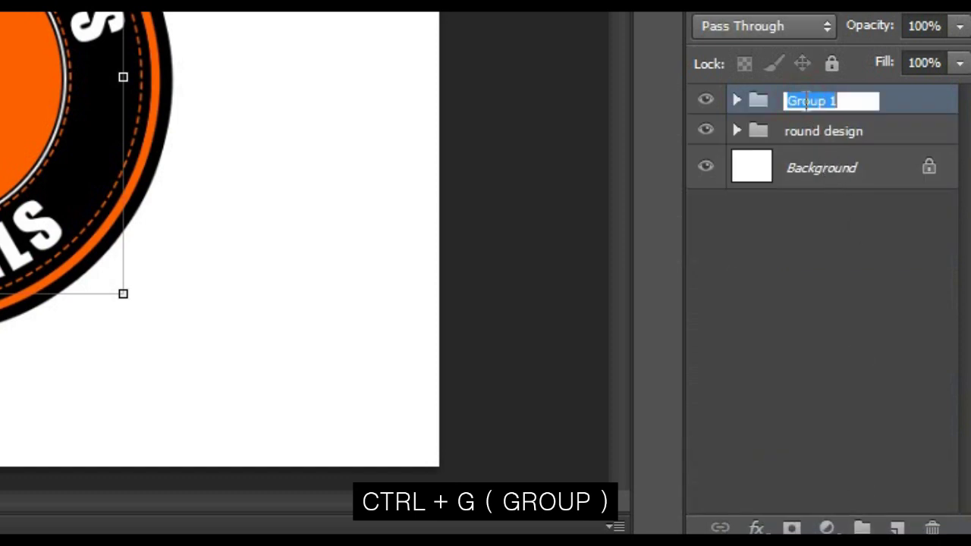
pyautogui.write('tex')
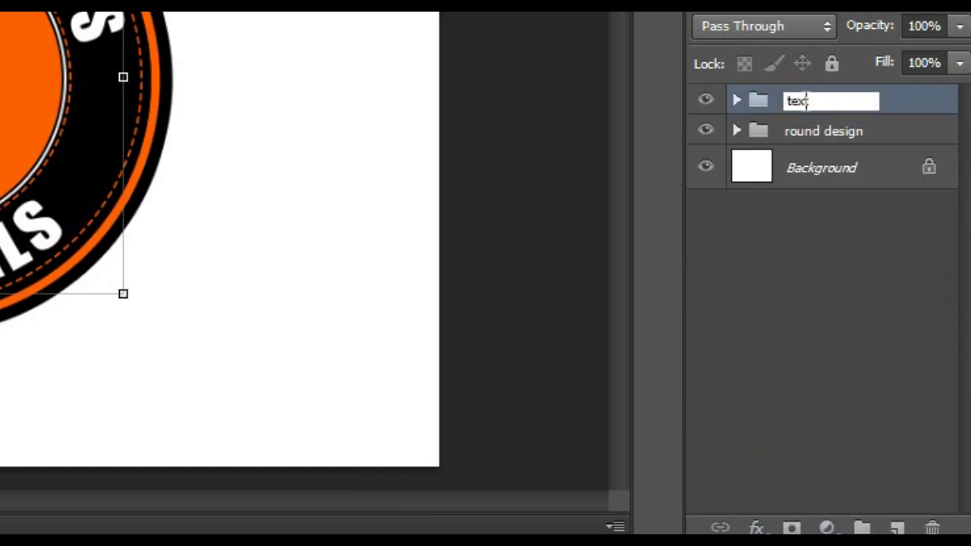
pyautogui.write('t')
pyautogui.press('Return')
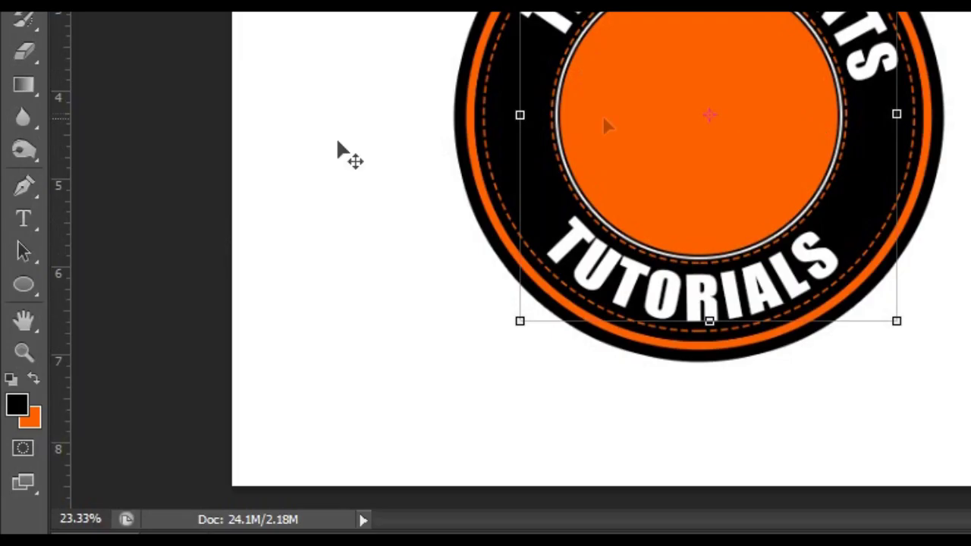
pyautogui.click(25, 218)
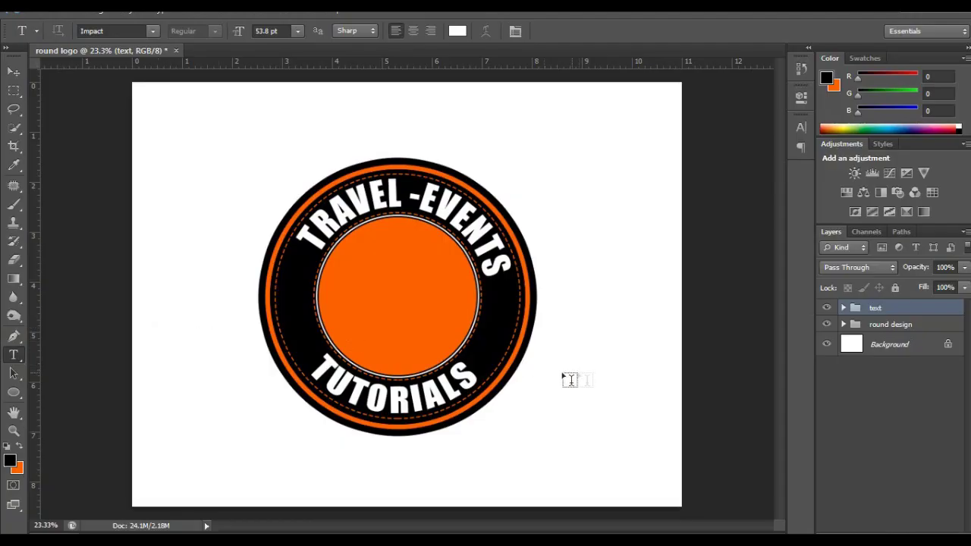
# - Type the name text and move it onto the centre of the logo
pyautogui.click(537, 372)
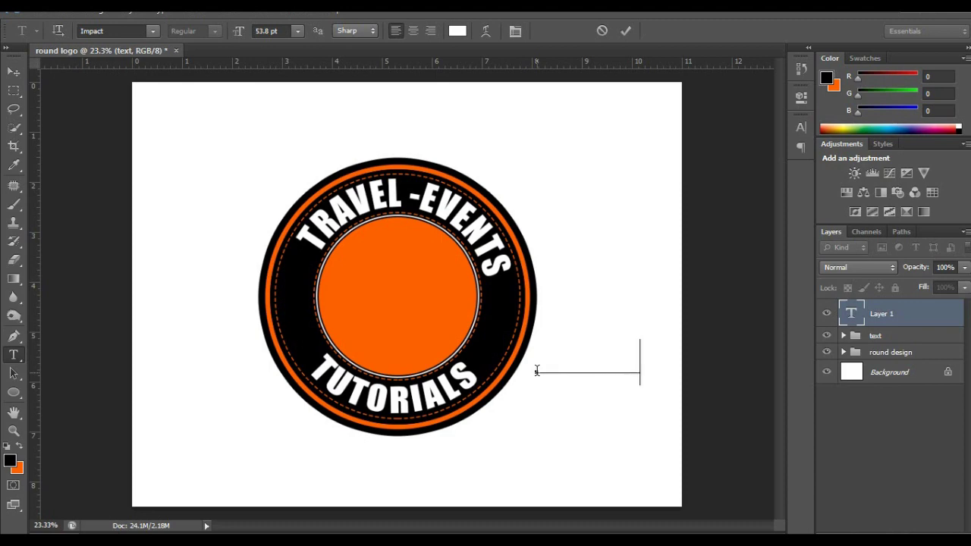
pyautogui.write('n')
pyautogui.hotkey('ctrl', 'Return')
pyautogui.press('v')
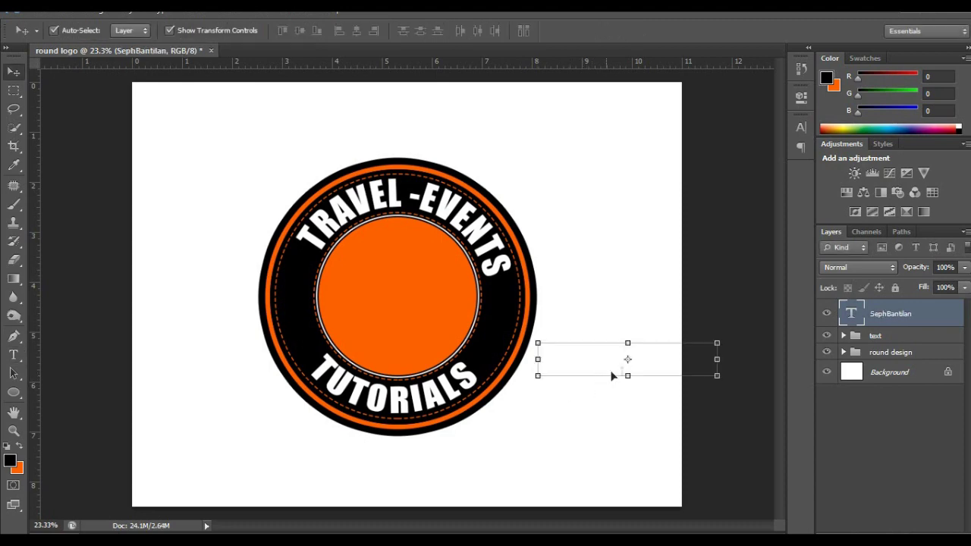
pyautogui.moveTo(662, 365)
pyautogui.mouseDown()
pyautogui.moveTo(414, 294)
pyautogui.moveTo(420, 305)
pyautogui.mouseUp()
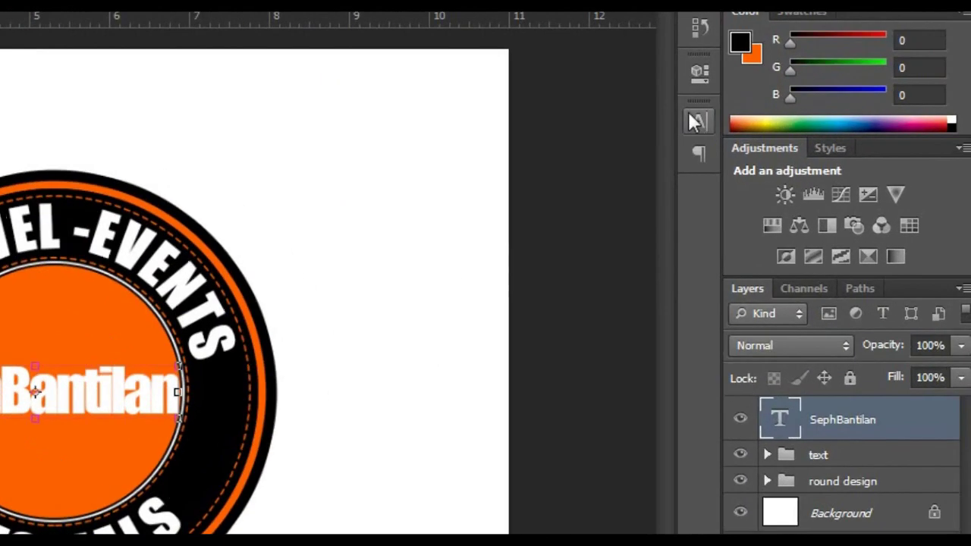
pyautogui.click(801, 127)
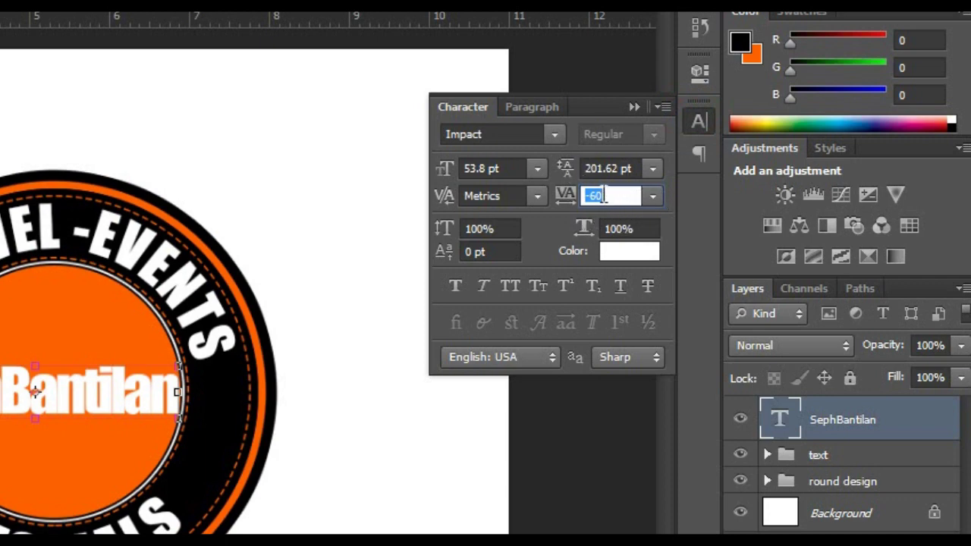
pyautogui.click(632, 108)
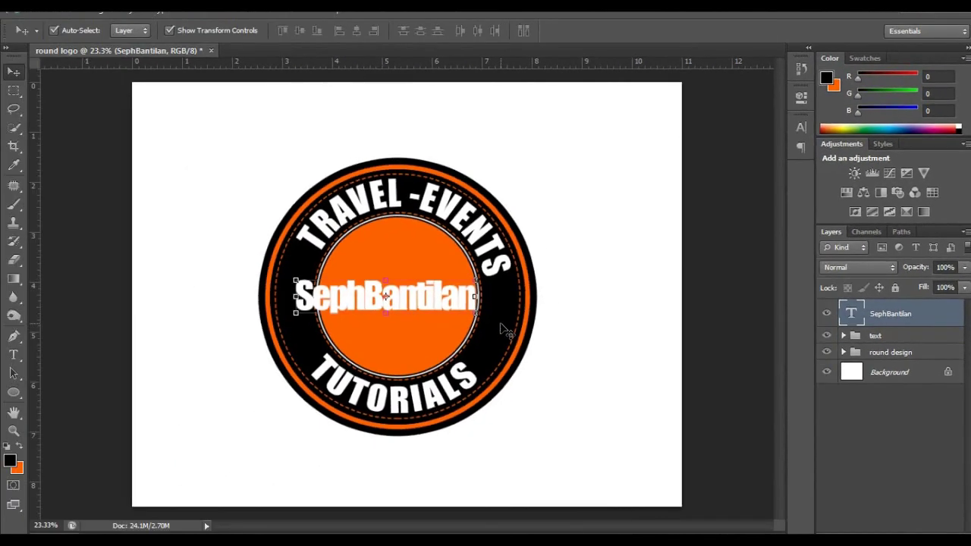
# - Enlarge the name text across the logo and make it faux italic
pyautogui.hotkey('ctrl', 't')
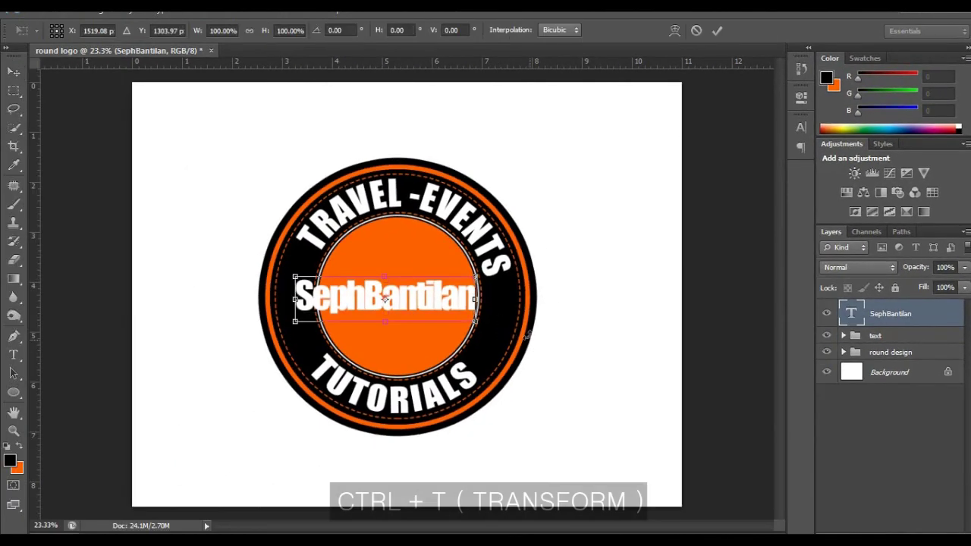
pyautogui.moveTo(475, 322); pyautogui.dragTo(520, 333)
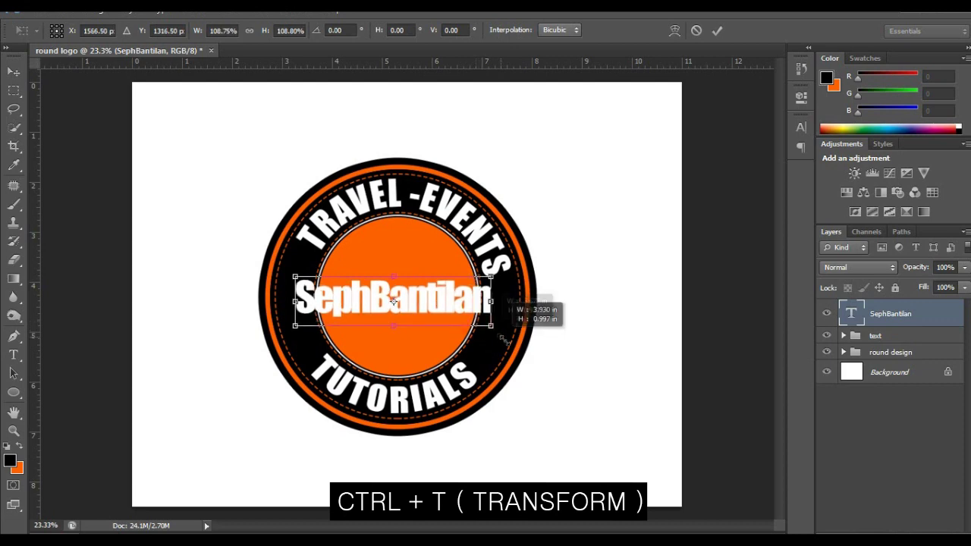
pyautogui.moveTo(297, 331); pyautogui.dragTo(267, 335)
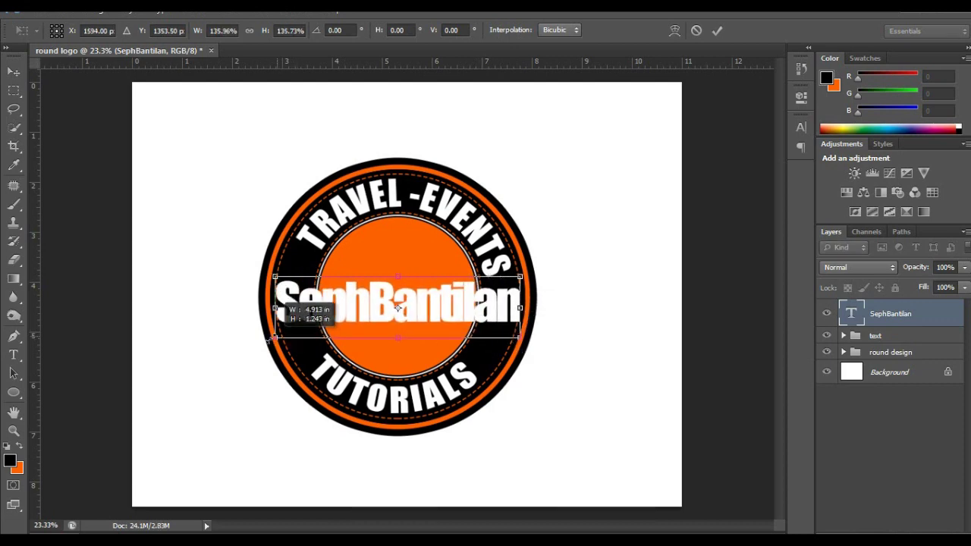
pyautogui.press('Return')
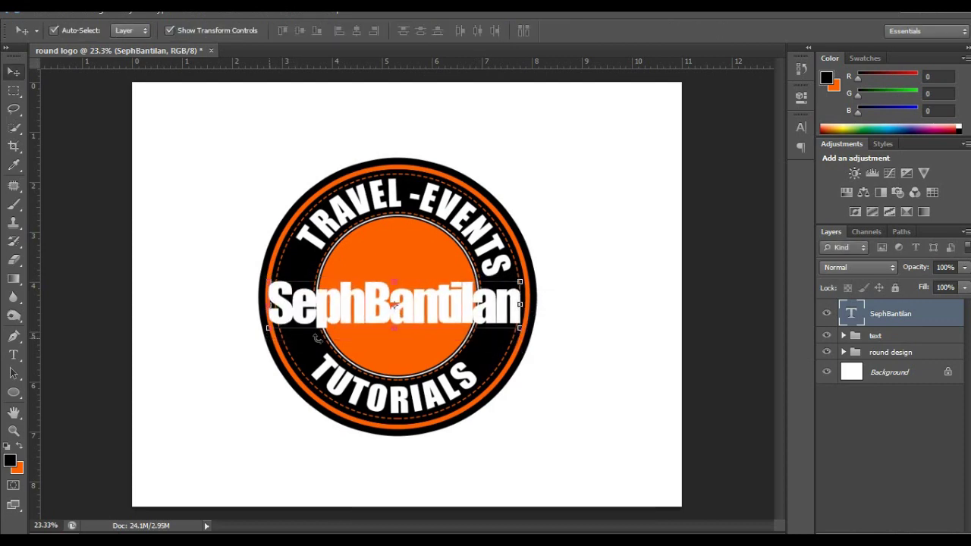
pyautogui.click(800, 126)
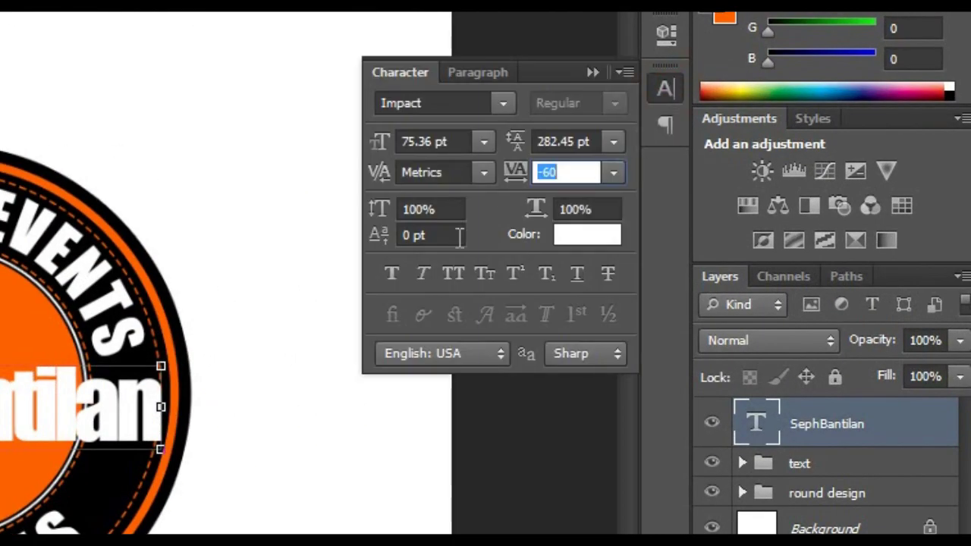
pyautogui.click(422, 270)
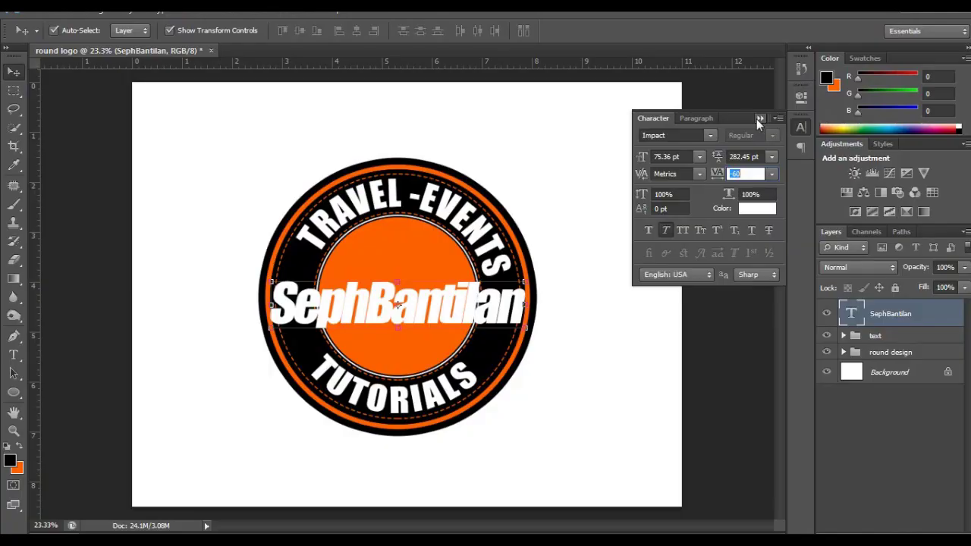
pyautogui.click(757, 118)
pyautogui.hotkey('ctrl', 't')
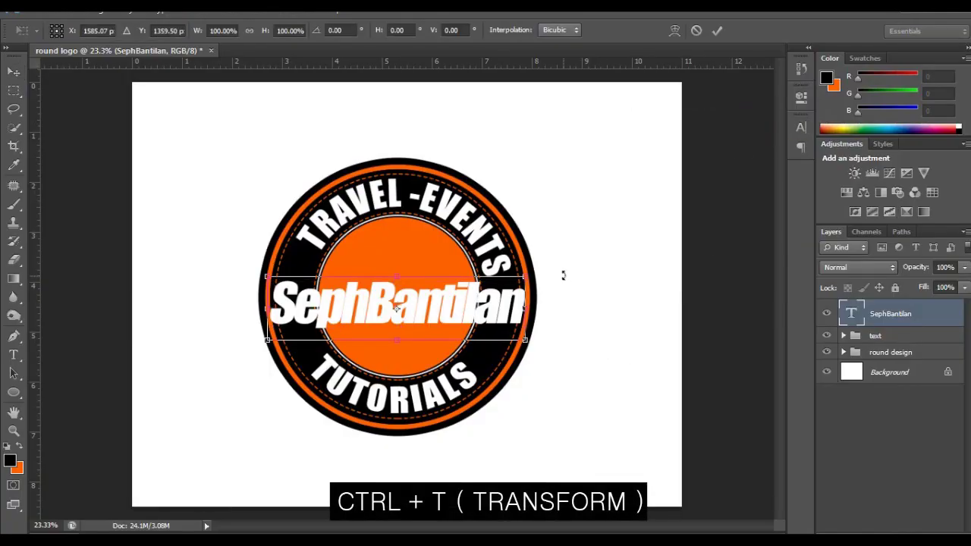
# - Tilt the name text about -3.3°, scale it to about 110% and lower it slightly
pyautogui.moveTo(562, 274)
pyautogui.mouseDown()
pyautogui.moveTo(566, 266)
pyautogui.moveTo(545, 288)
pyautogui.mouseUp()
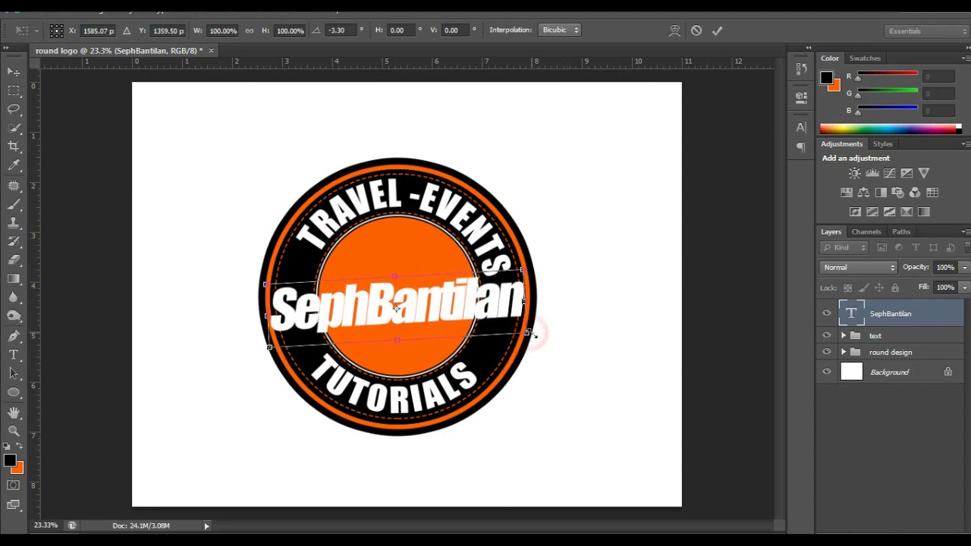
pyautogui.moveTo(532, 337); pyautogui.dragTo(545, 342)
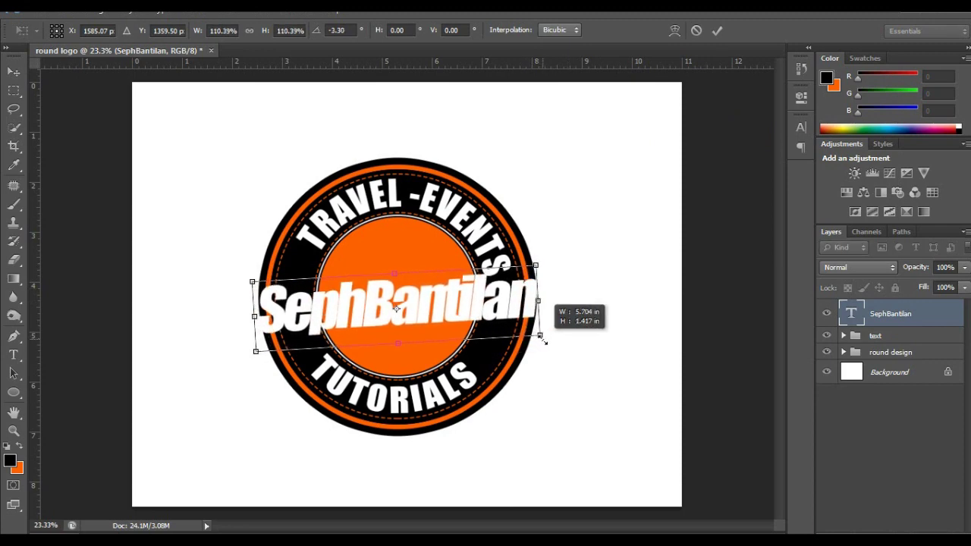
pyautogui.moveTo(465, 307); pyautogui.dragTo(466, 317)
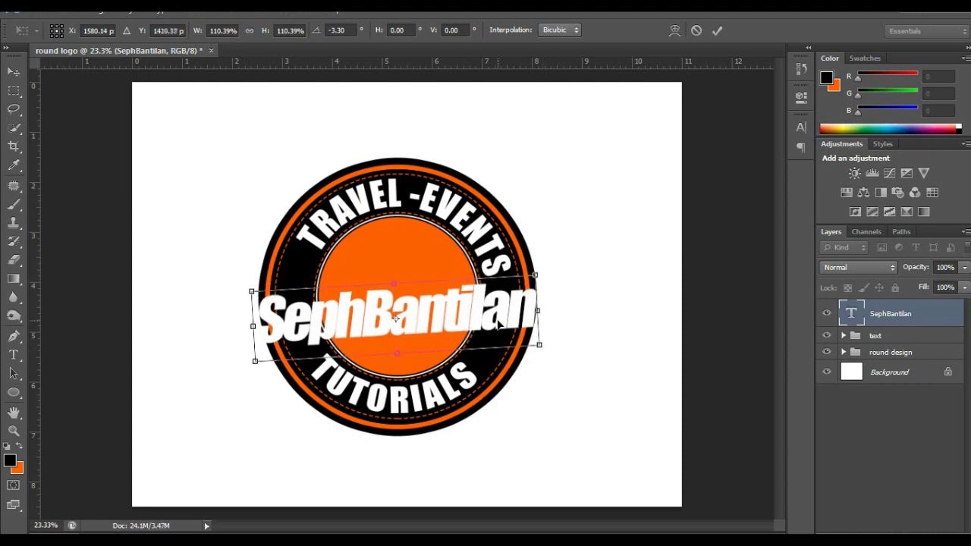
pyautogui.moveTo(590, 318); pyautogui.dragTo(565, 262)
pyautogui.press('Return')
pyautogui.click(843, 336)
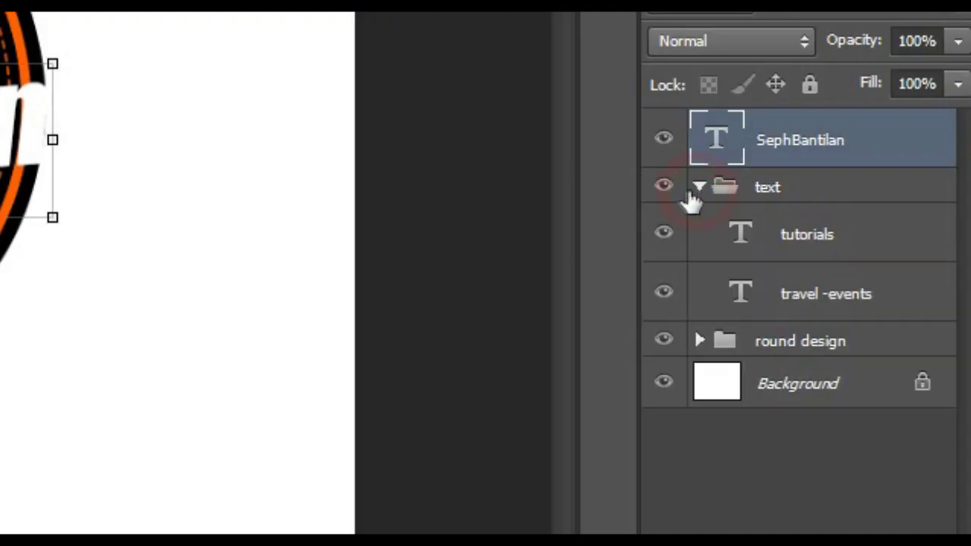
# - Move the name layer into the text group, add a thick black stroke, and duplicate it
pyautogui.moveTo(873, 155); pyautogui.dragTo(888, 233)
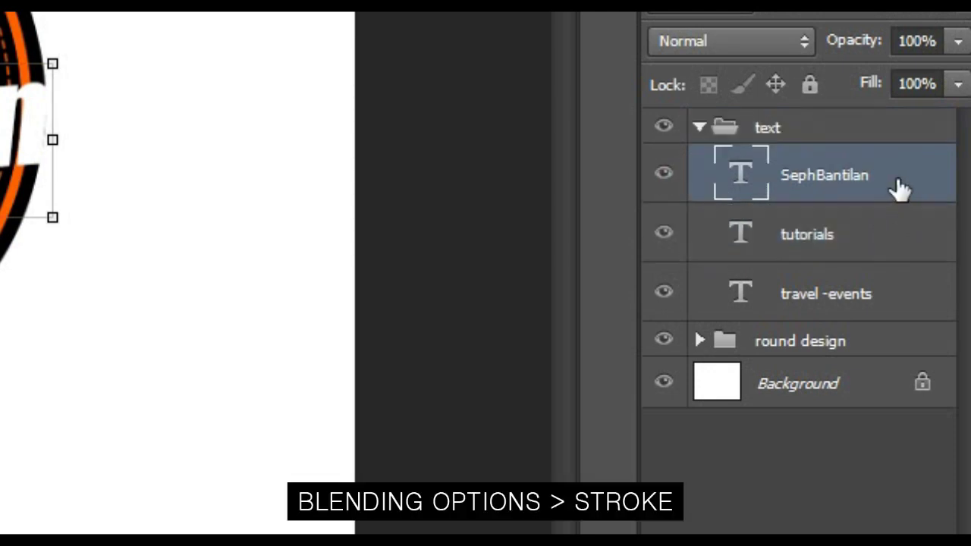
pyautogui.doubleClick(898, 186)
pyautogui.click(583, 173)
pyautogui.moveTo(747, 111); pyautogui.dragTo(759, 120)
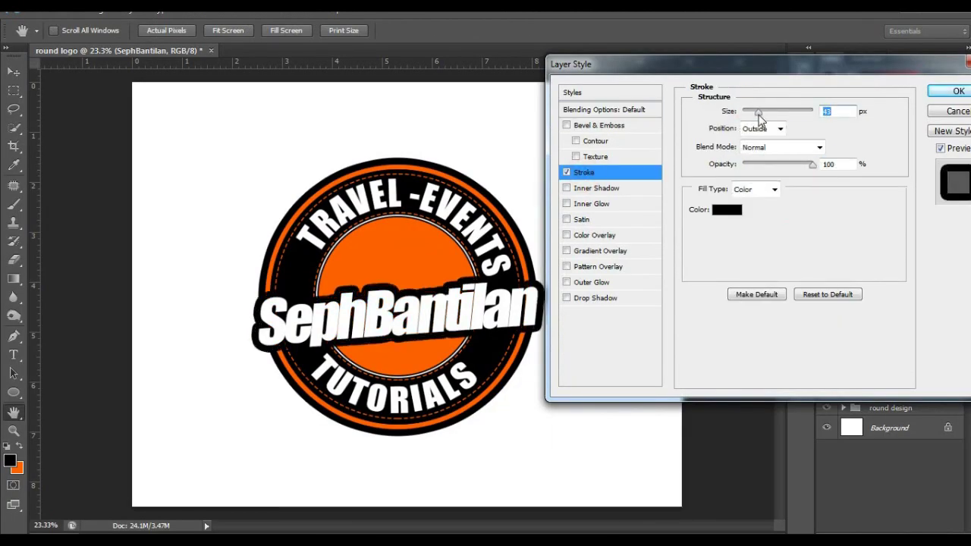
pyautogui.press('Return')
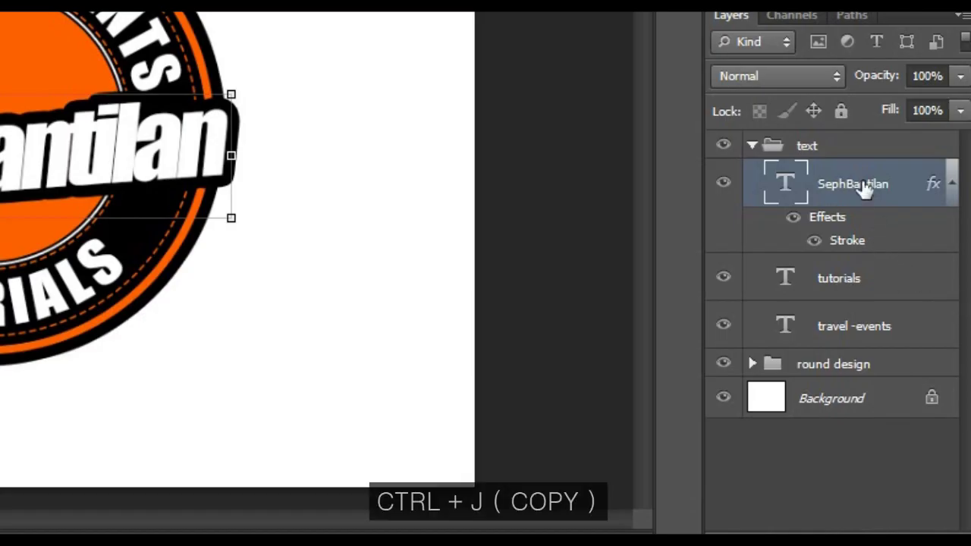
pyautogui.hotkey('ctrl', 'j')
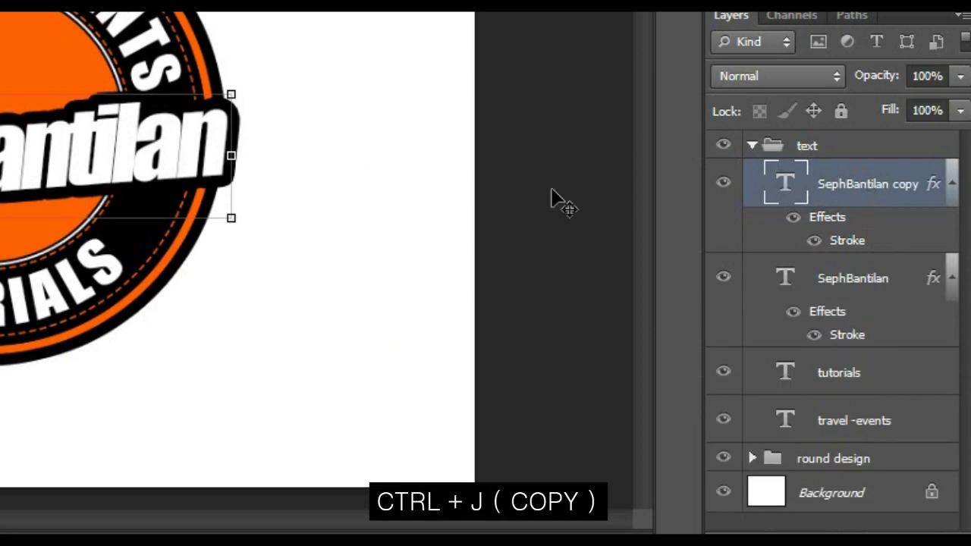
# - Change the copy to 'watchmeonyoutube', shrink it to about 37% and place it above the name
pyautogui.press('t')
pyautogui.doubleClick(394, 320)
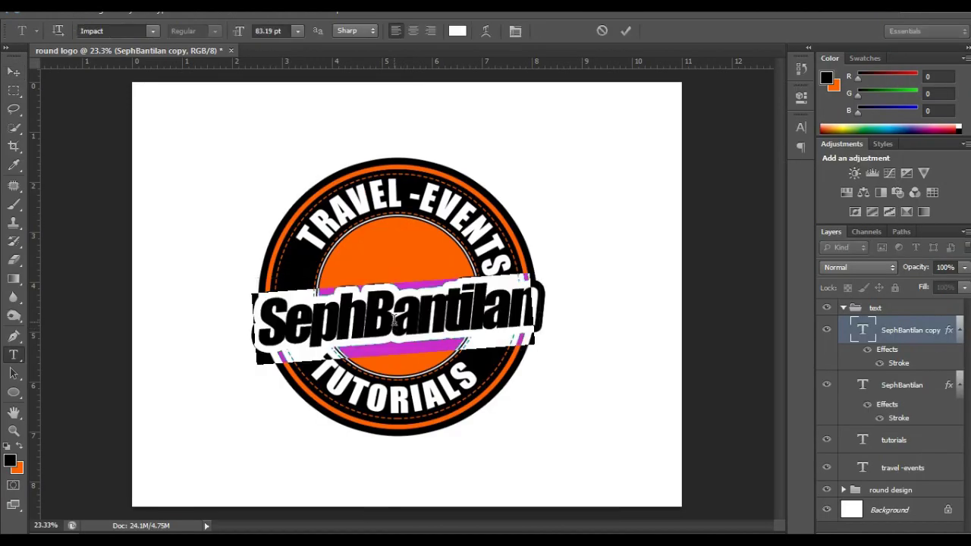
pyautogui.write('watchme')
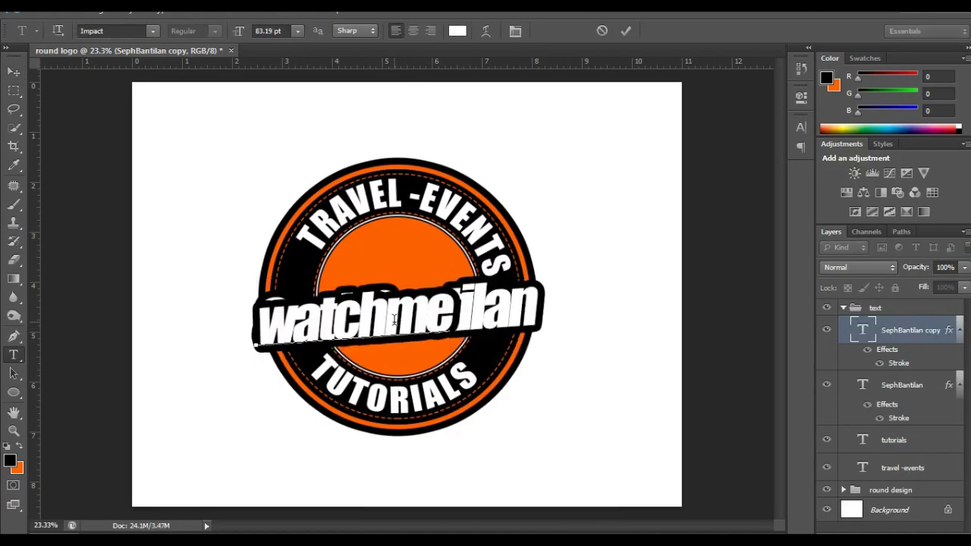
pyautogui.write('on')
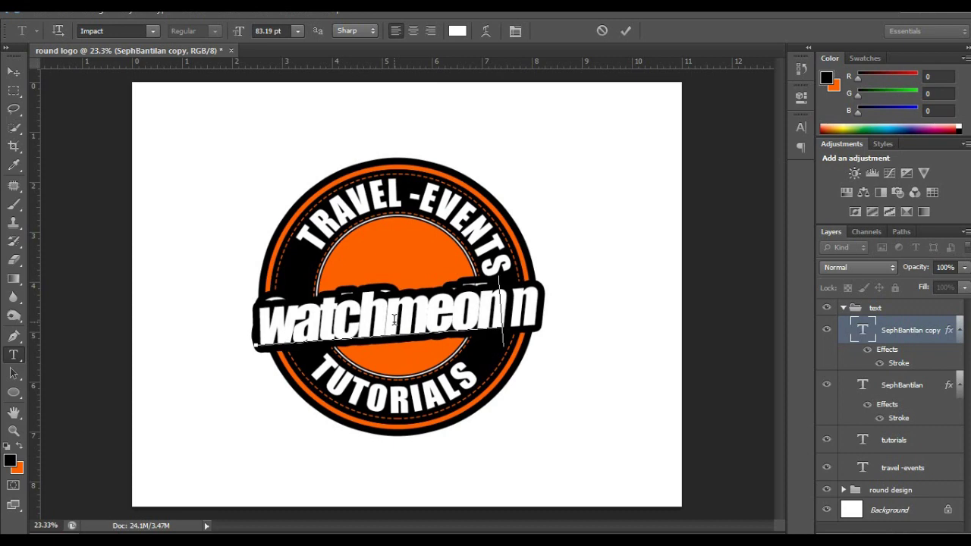
pyautogui.write('youtube')
pyautogui.hotkey('ctrl', 'Return')
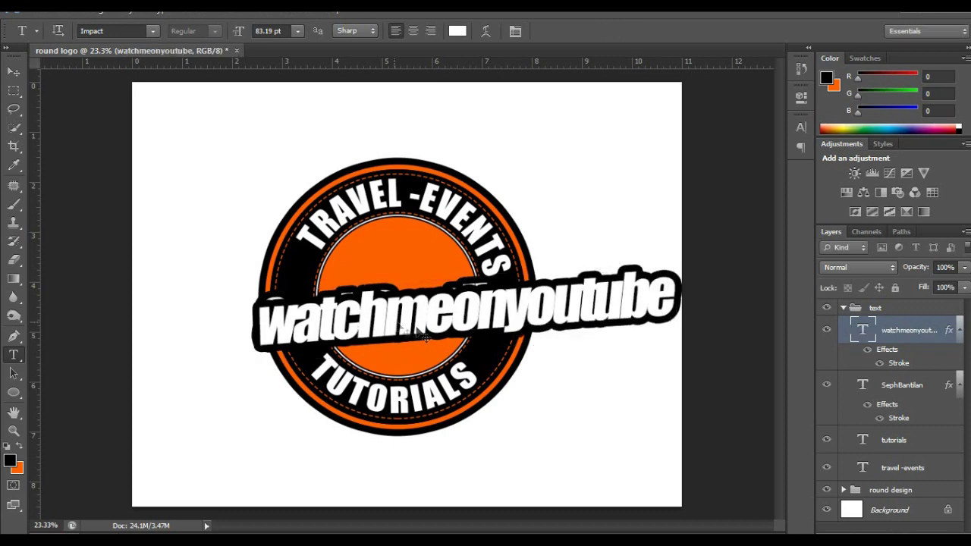
pyautogui.hotkey('ctrl', 't')
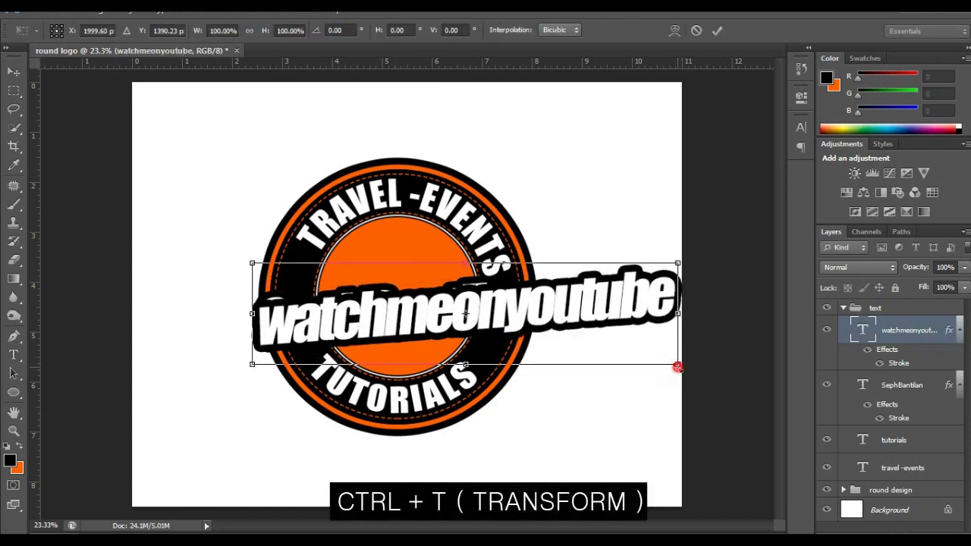
pyautogui.moveTo(653, 361); pyautogui.dragTo(542, 336)
pyautogui.moveTo(455, 315); pyautogui.dragTo(397, 276)
pyautogui.moveTo(477, 258); pyautogui.dragTo(459, 262)
pyautogui.press('Return')
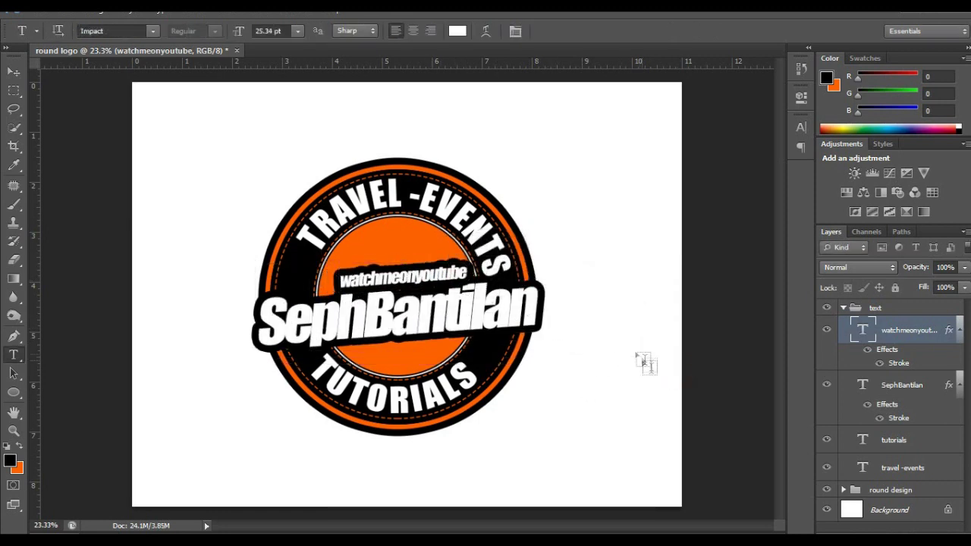
# - Set the watchmeonyoutube line to All Caps and colour its YOUTUBE letters red (ff0000)
pyautogui.click(802, 127)
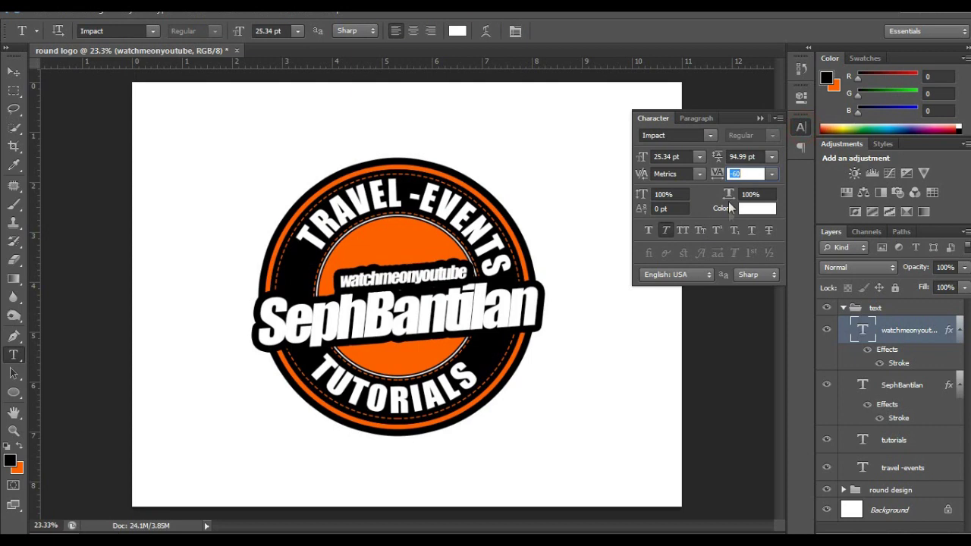
pyautogui.click(683, 230)
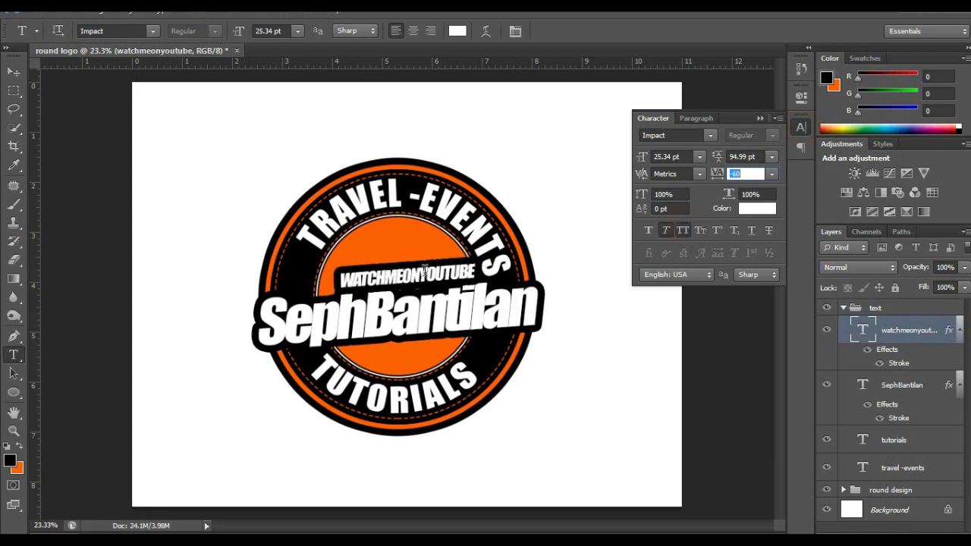
pyautogui.doubleClick(420, 273)
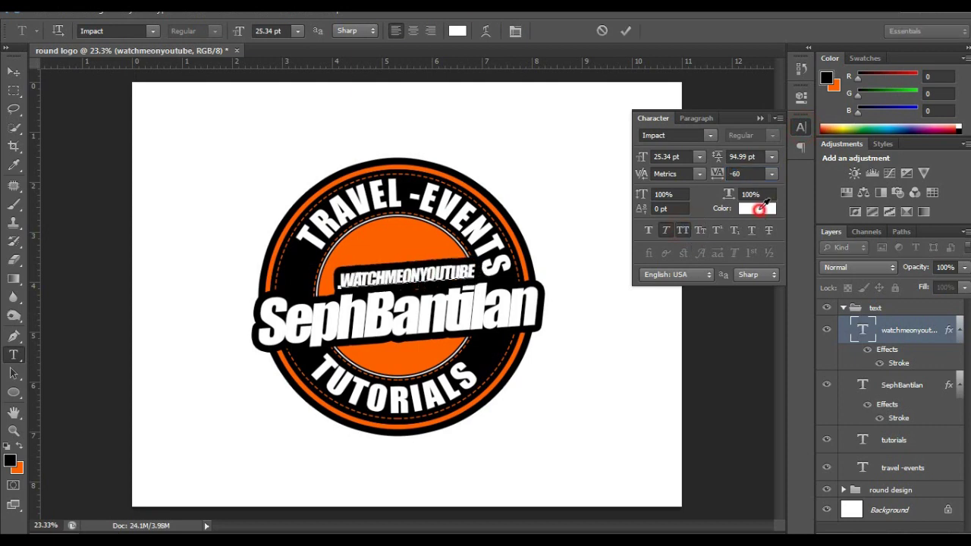
pyautogui.click(757, 209)
pyautogui.moveTo(759, 359); pyautogui.dragTo(797, 310)
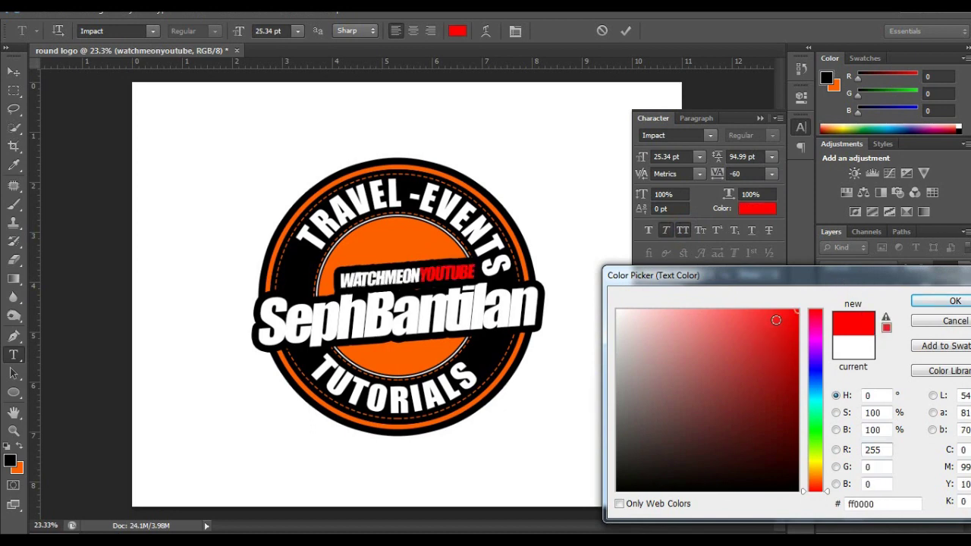
pyautogui.click(958, 303)
pyautogui.click(760, 118)
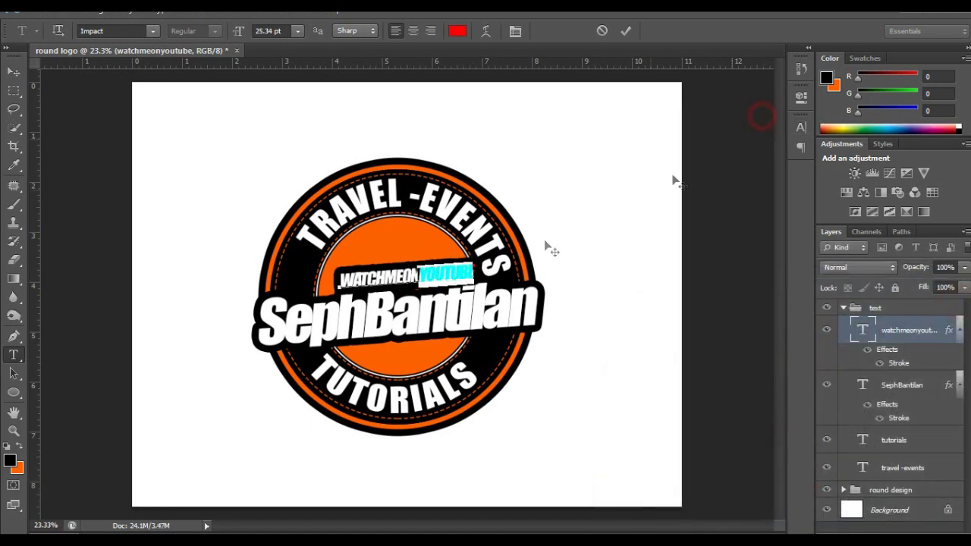
pyautogui.click(387, 275)
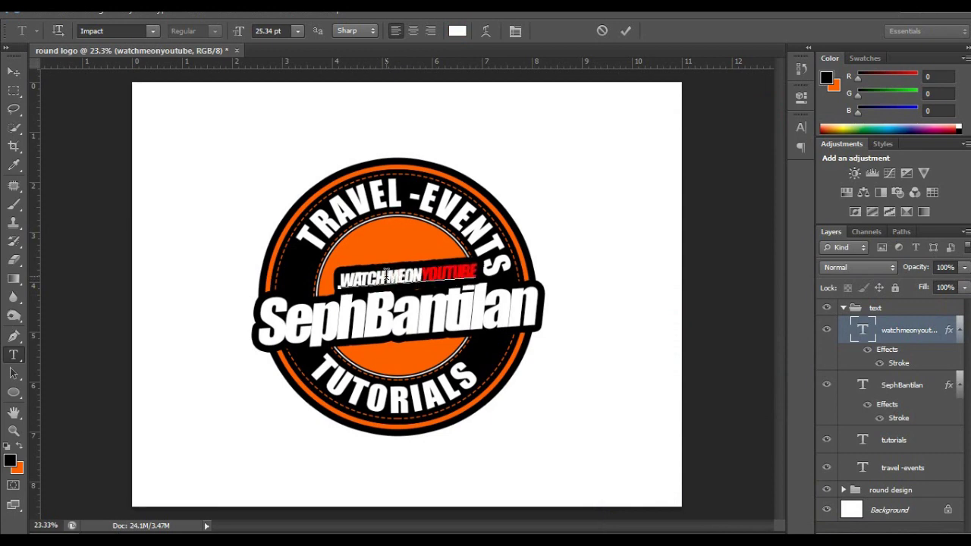
# - Insert spaces so the small line reads WATCH ME ON YOUTUBE
pyautogui.tripleClick(416, 279)
pyautogui.click(410, 276)
pyautogui.hotkey('ctrl', 'Return')
# - Shrink the WATCH ME ON YOUTUBE line slightly, to 23.16 pt
pyautogui.hotkey('ctrl', 't')
pyautogui.moveTo(477, 264); pyautogui.dragTo(468, 269)
pyautogui.press('Return')
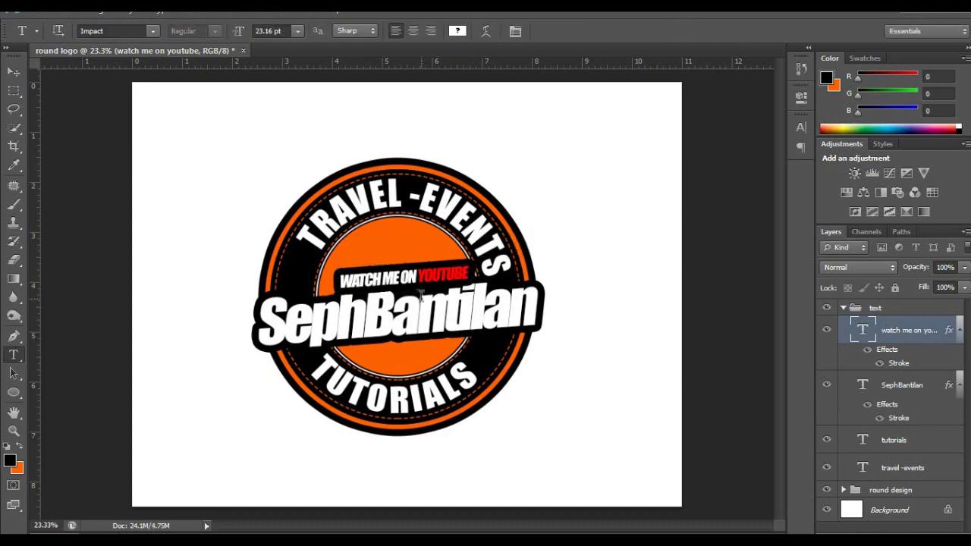
pyautogui.hotkey('ctrl', '+')
pyautogui.hotkey('ctrl', '+')
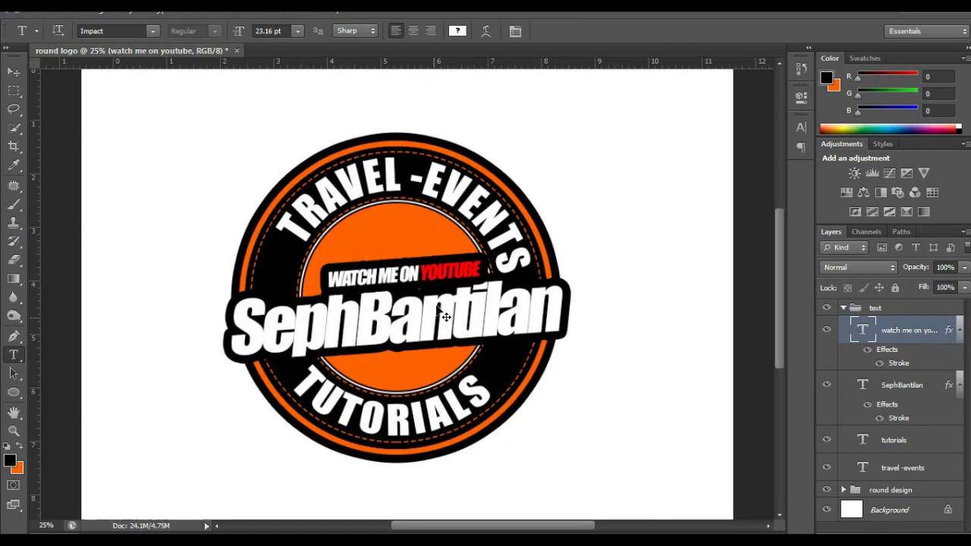
pyautogui.hotkey('ctrl', '+')
pyautogui.hotkey('ctrl', '+')
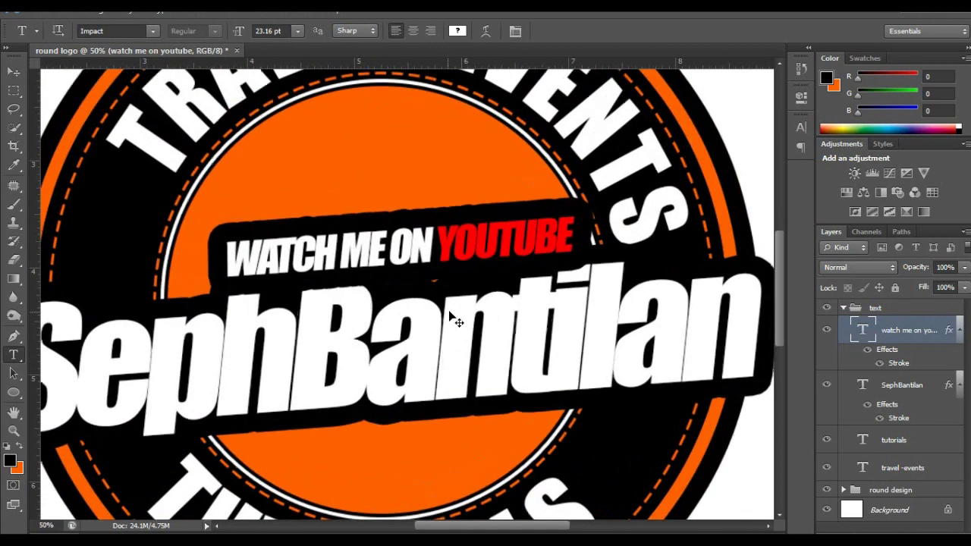
pyautogui.hotkey('ctrl', '+')
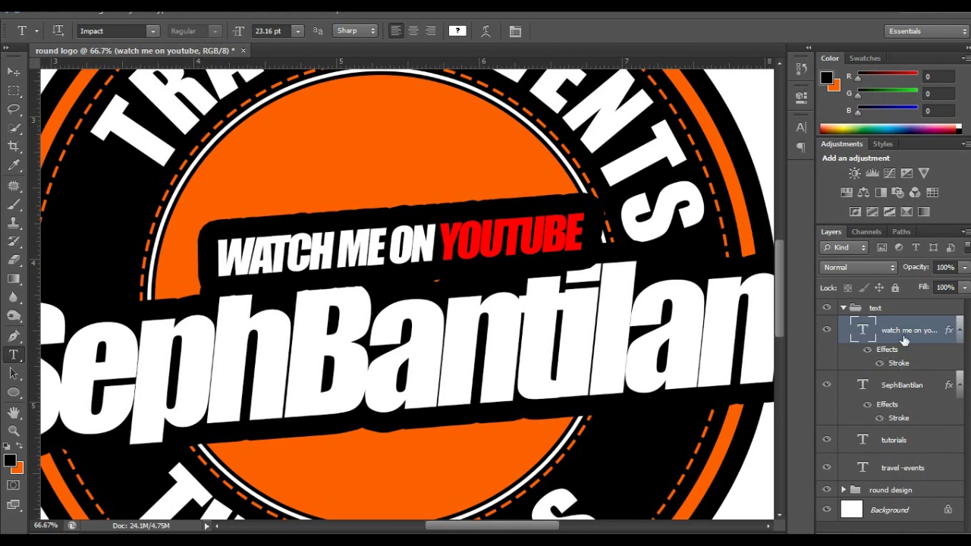
# - Create a new blank Layer 1 below the small text in the text group
pyautogui.hotkey('ctrl', 'shift', 'n')
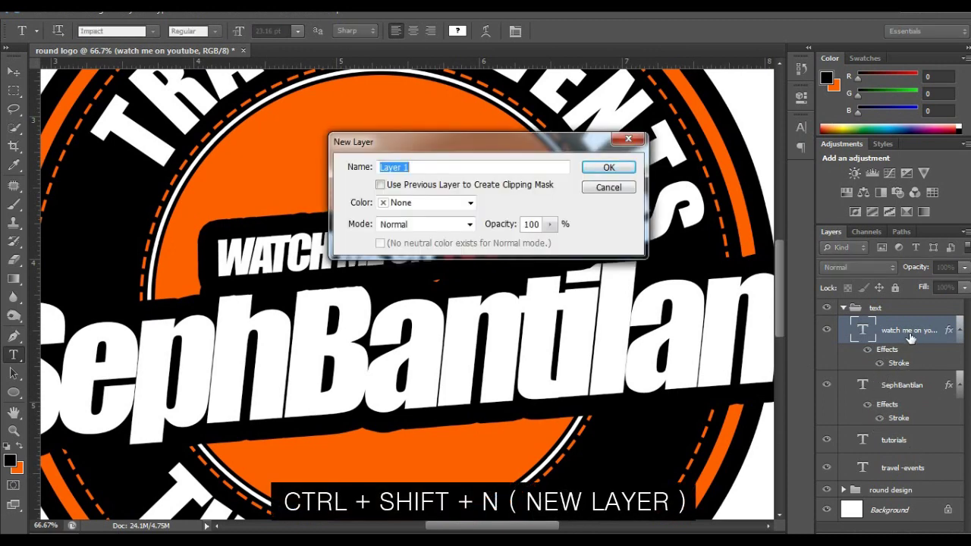
pyautogui.press('Return')
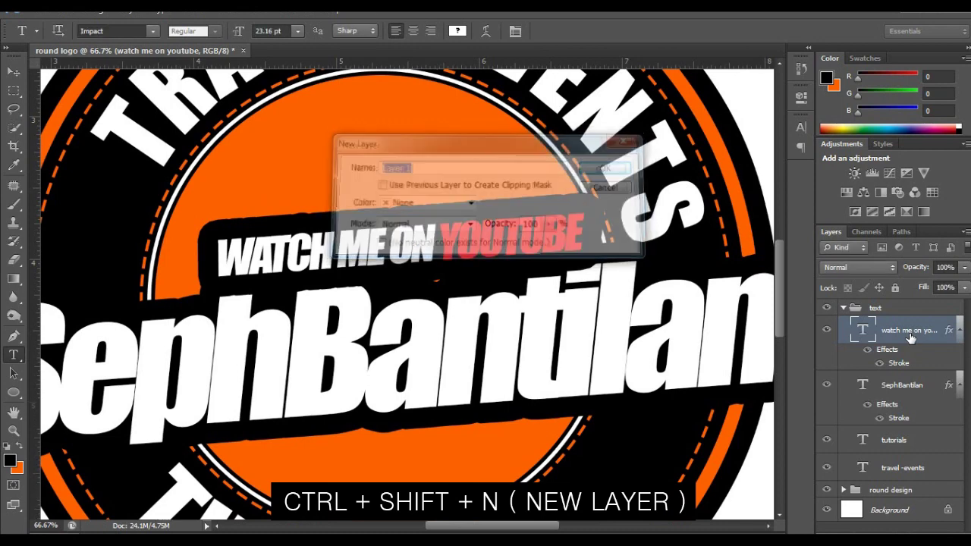
pyautogui.moveTo(916, 326); pyautogui.dragTo(916, 390)
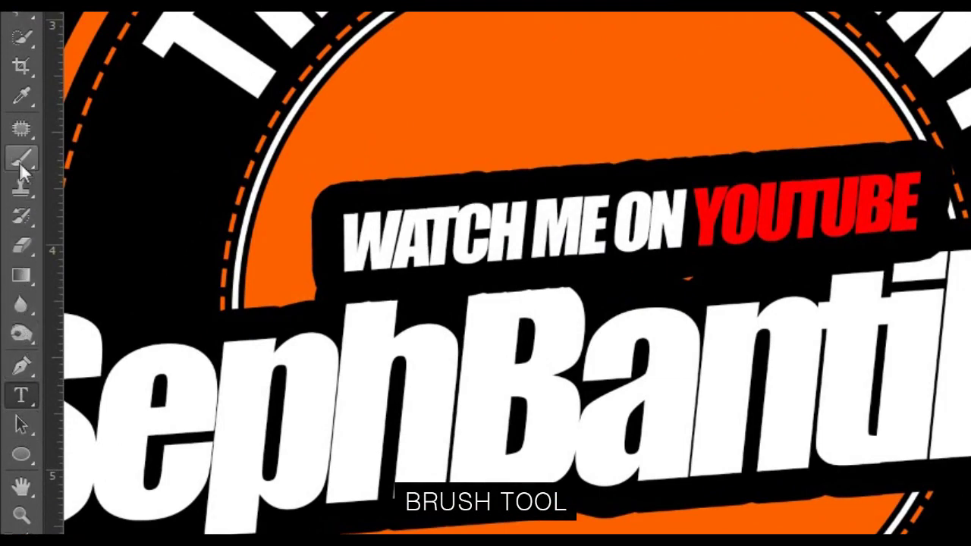
# - Move Layer 1 beneath the large name and brush black backing behind the lettering
pyautogui.click(21, 160)
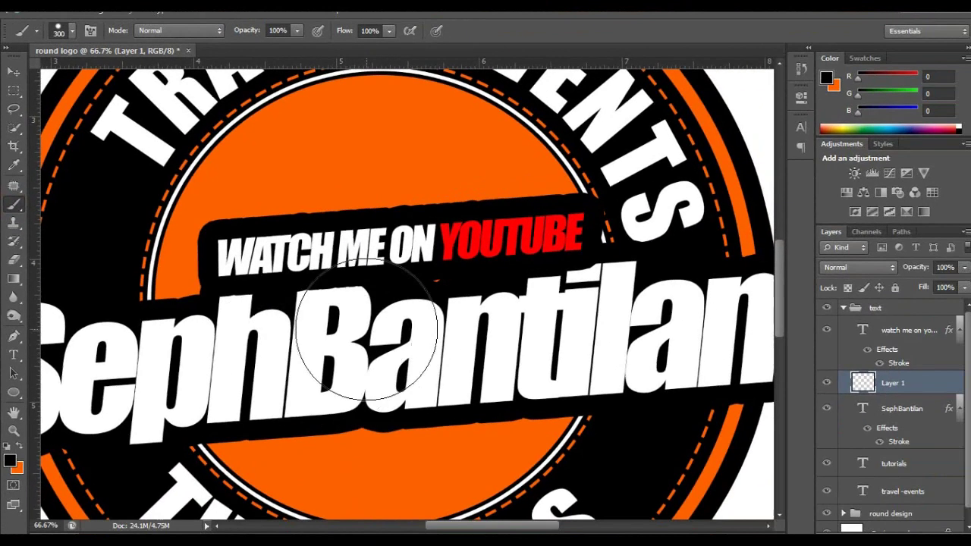
pyautogui.click(426, 304)
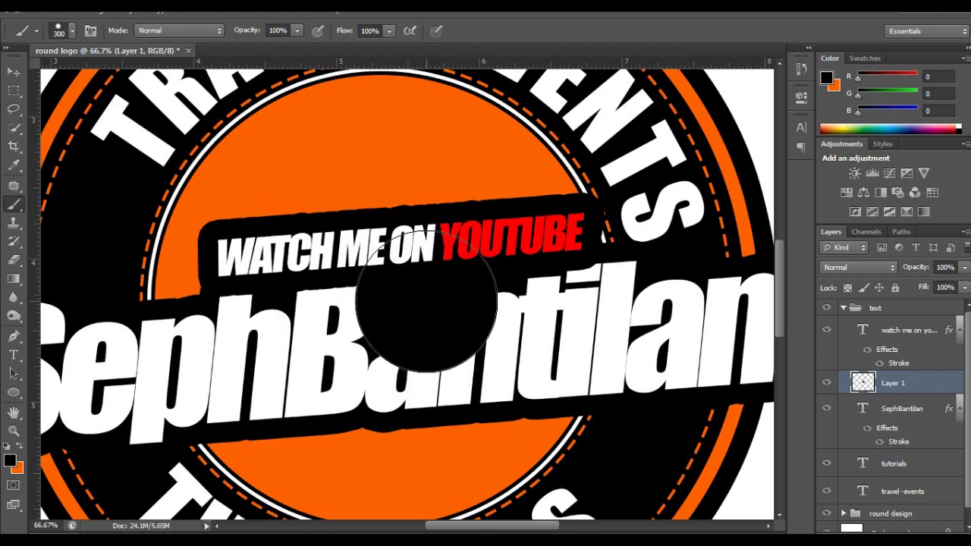
pyautogui.hotkey('ctrl', 'z')
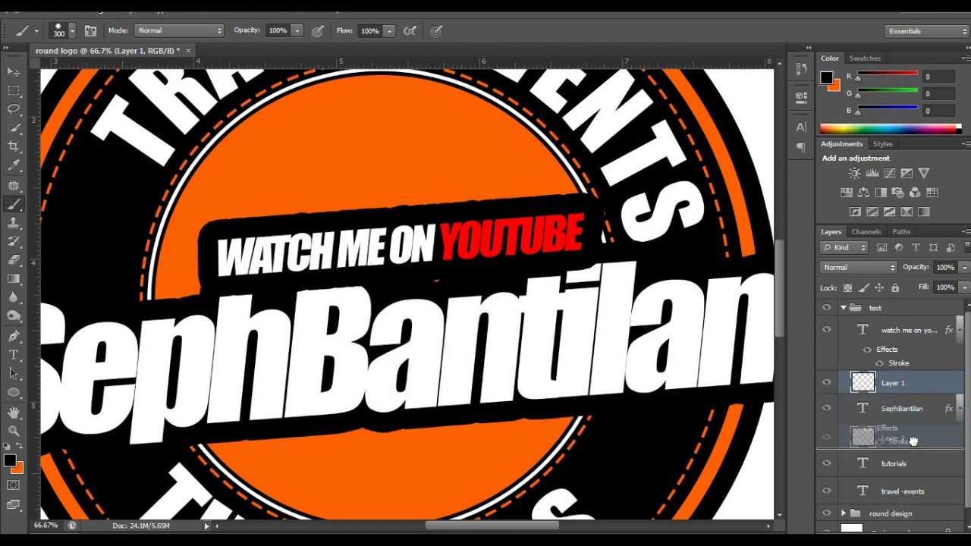
pyautogui.moveTo(919, 387); pyautogui.dragTo(906, 449)
pyautogui.moveTo(449, 287); pyautogui.dragTo(454, 334)
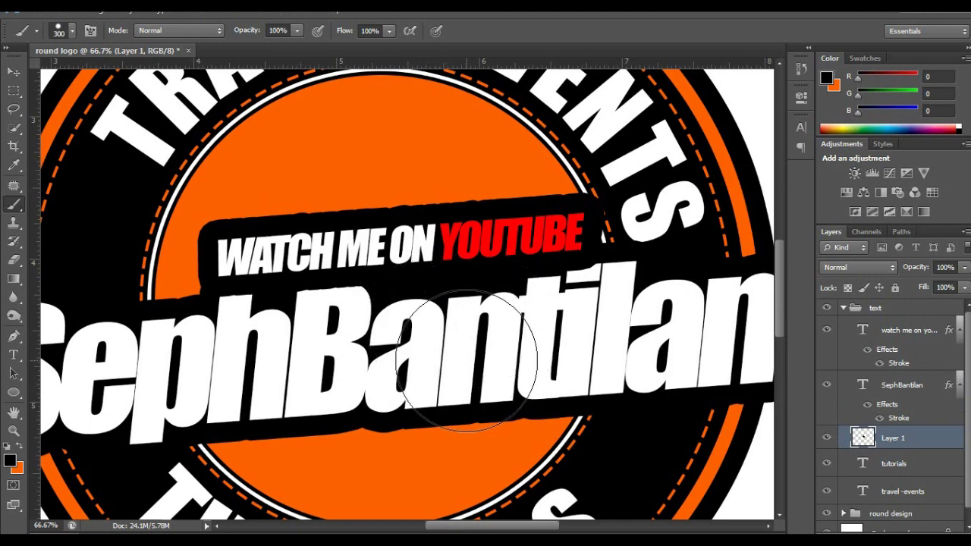
pyautogui.hotkey('ctrl', '-')
pyautogui.click(905, 335)
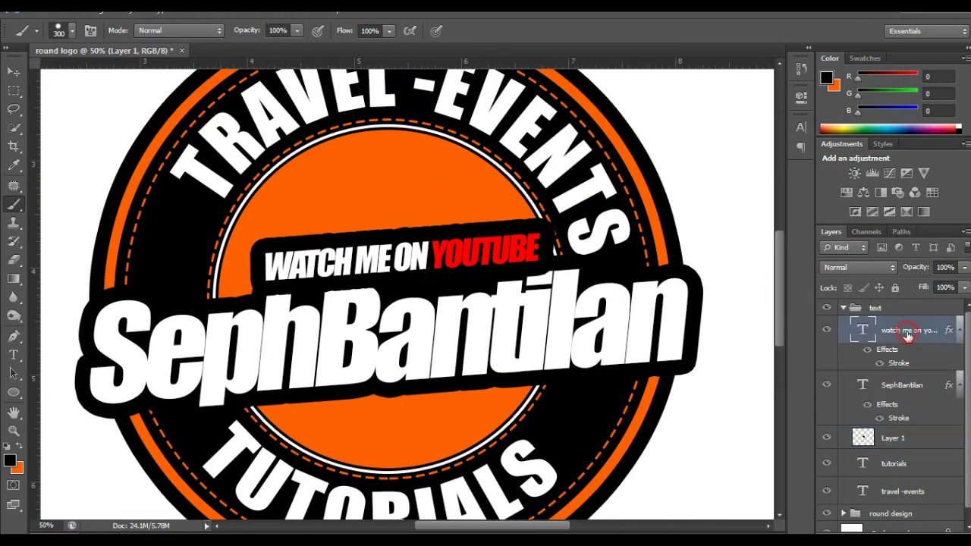
# - Move the WATCH ME ON YOUTUBE layer below the large name and nudge it up
pyautogui.moveTo(906, 340); pyautogui.dragTo(903, 406)
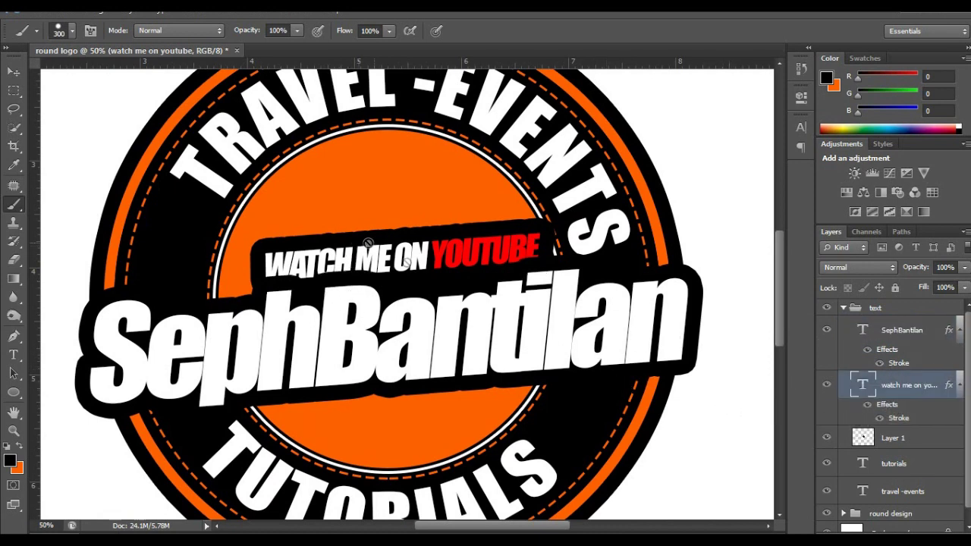
pyautogui.hotkey('ctrl', 't')
pyautogui.press('Up')
pyautogui.press('Up')
pyautogui.press('Up')
pyautogui.press('Up')
pyautogui.press('Up')
pyautogui.press('Up')
pyautogui.press('Up')
pyautogui.press('Up')
pyautogui.press('Up')
pyautogui.press('Up')
pyautogui.press('Up')
pyautogui.press('Up')
pyautogui.press('Up')
pyautogui.press('Up')
pyautogui.press('Up')
pyautogui.press('Up')
pyautogui.press('Up')
pyautogui.press('Up')
pyautogui.press('Up')
pyautogui.press('Up')
pyautogui.press('Return')
# - Set up a size-150 brush on Layer 1 for the black backing
pyautogui.press('b')
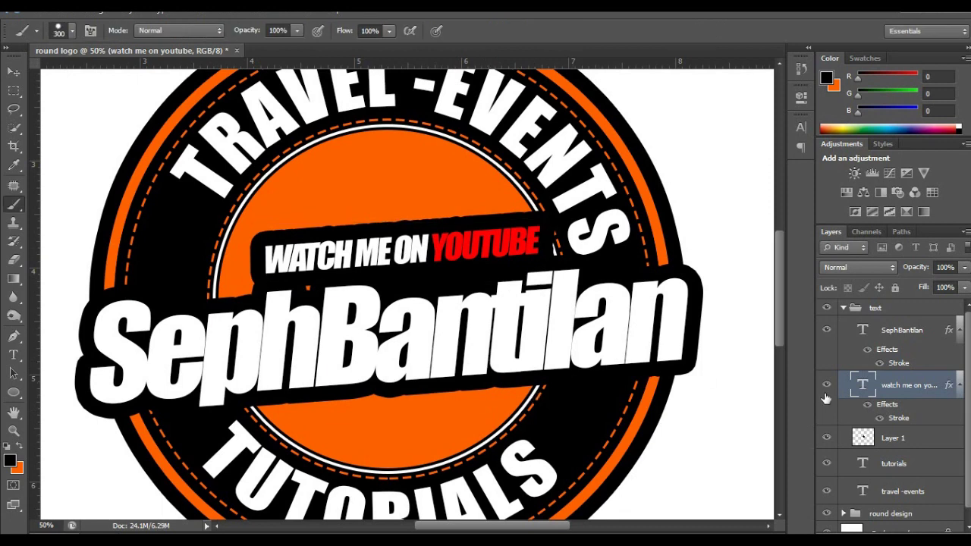
pyautogui.click(895, 440)
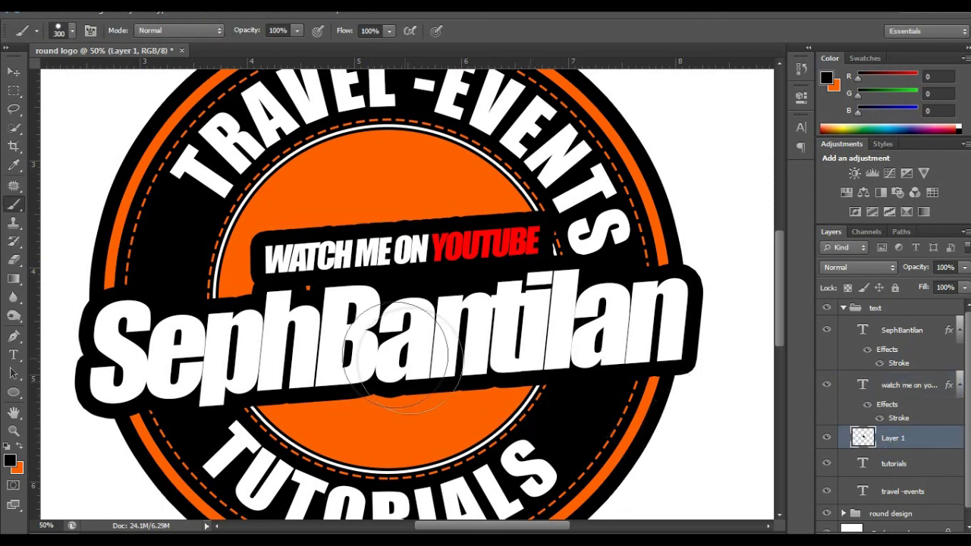
pyautogui.press('[')
pyautogui.press('[')
pyautogui.press('[')
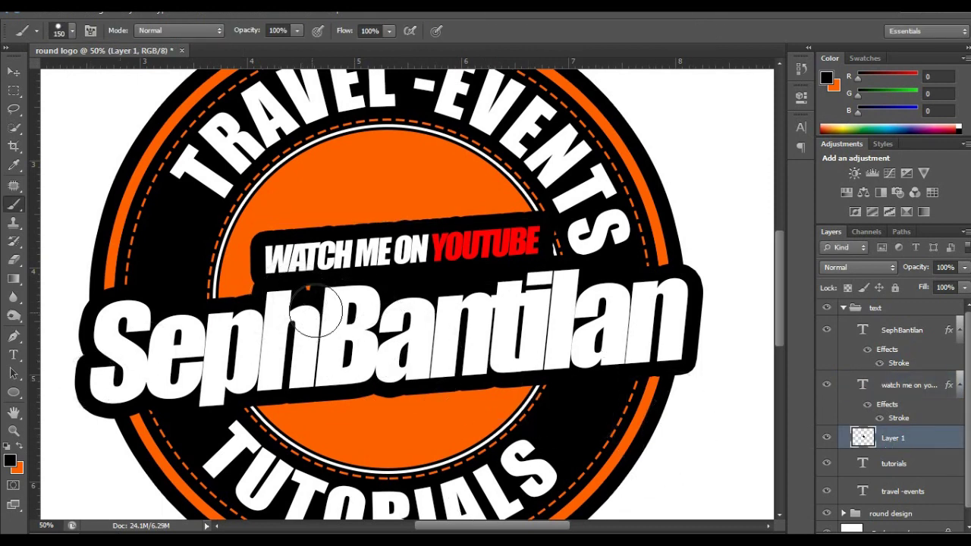
# - Duplicate the WATCH ME ON YOUTUBE text to a lower position
pyautogui.press('v')
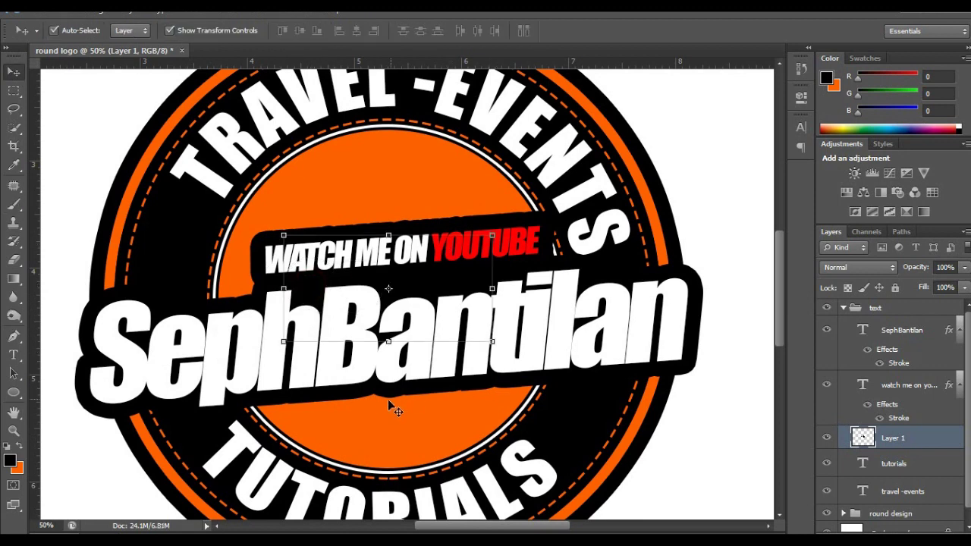
pyautogui.click(440, 258)
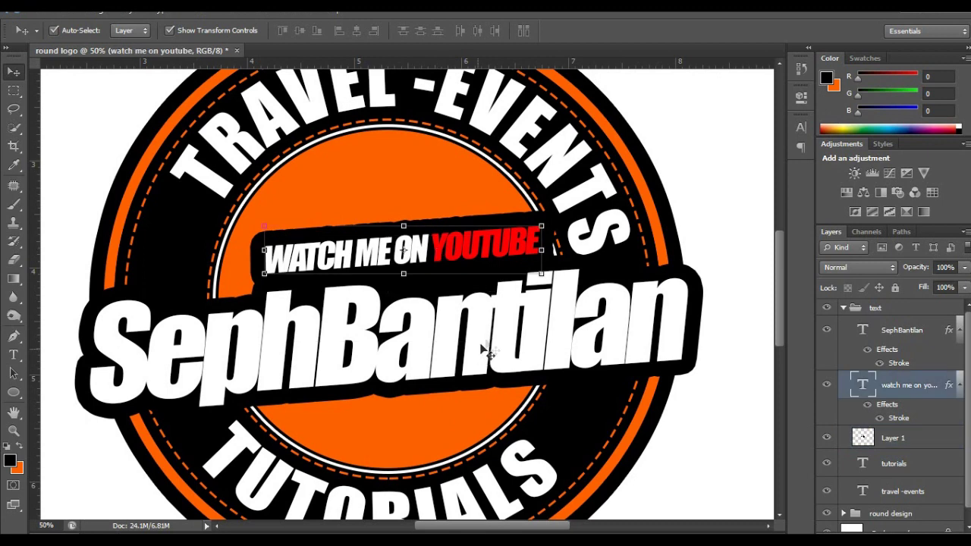
pyautogui.moveTo(465, 251); pyautogui.dragTo(515, 414)
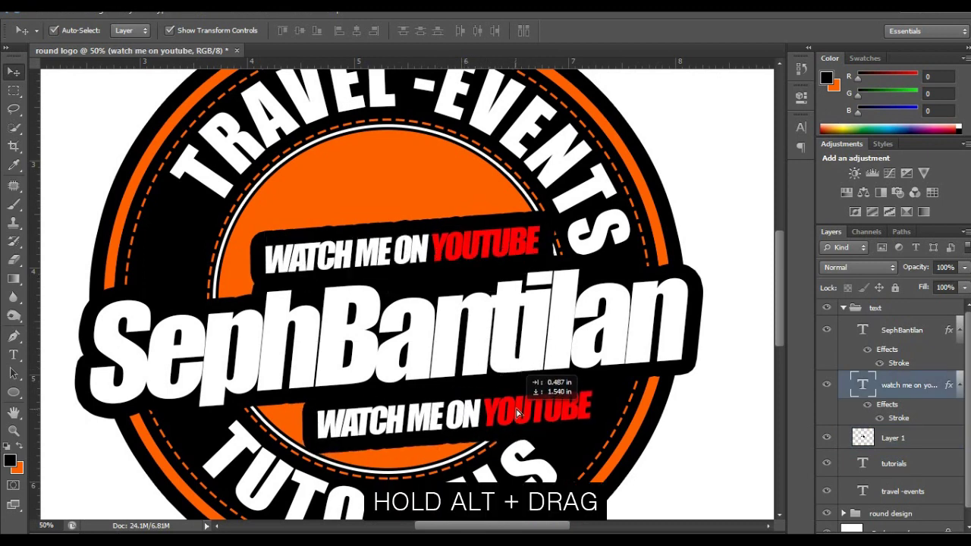
# - Position the text copy over the lower orange area, adjust its stroke, and layer it above the name
pyautogui.moveTo(515, 414); pyautogui.dragTo(521, 408)
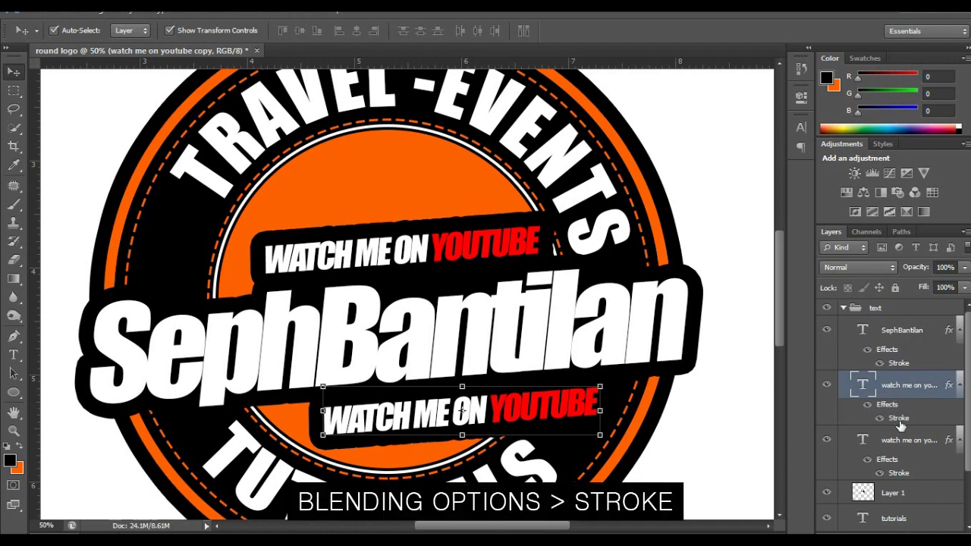
pyautogui.doubleClick(899, 418)
pyautogui.moveTo(751, 114); pyautogui.dragTo(756, 114)
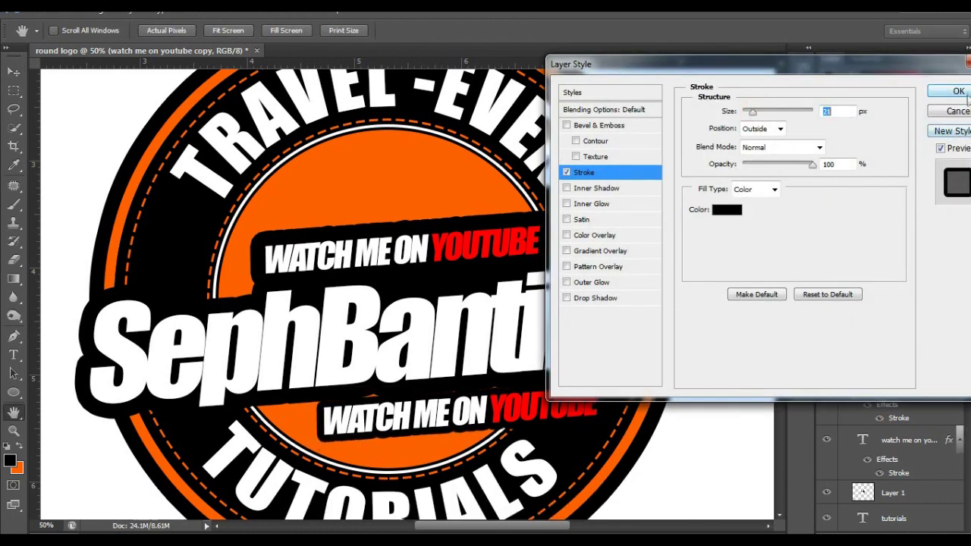
pyautogui.press('Return')
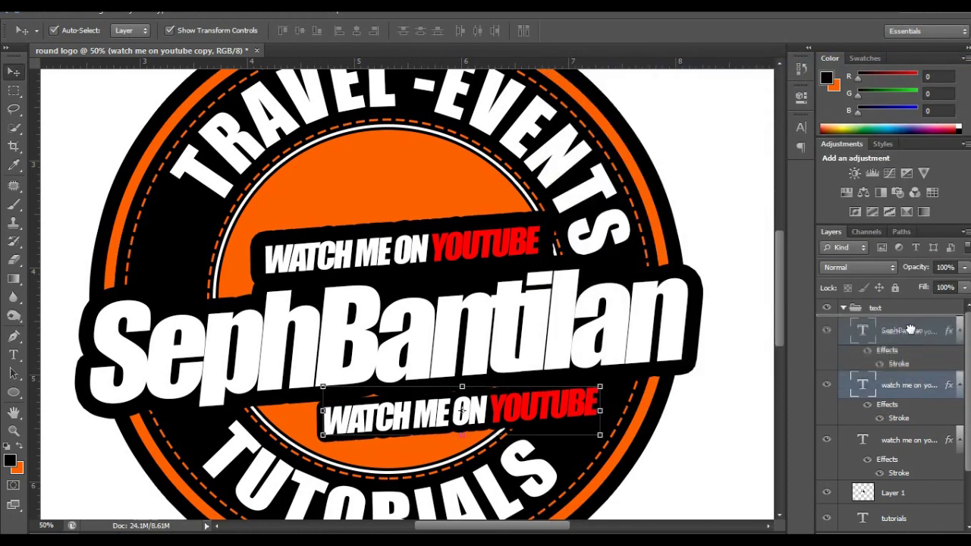
pyautogui.moveTo(911, 343); pyautogui.dragTo(910, 327)
pyautogui.press('Up')
pyautogui.press('Up')
pyautogui.press('Up')
pyautogui.press('Up')
pyautogui.press('Up')
pyautogui.press('Up')
# - Retype the copied line as 'pleaselike andsubscribe' and commit it
pyautogui.press('t')
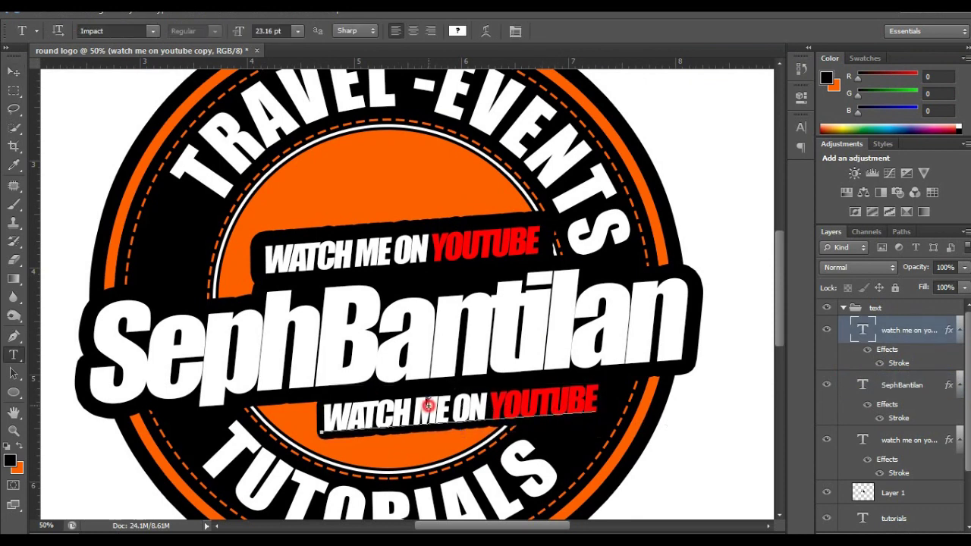
pyautogui.click(428, 406)
pyautogui.hotkey('ctrl', 'a')
pyautogui.press('Left')
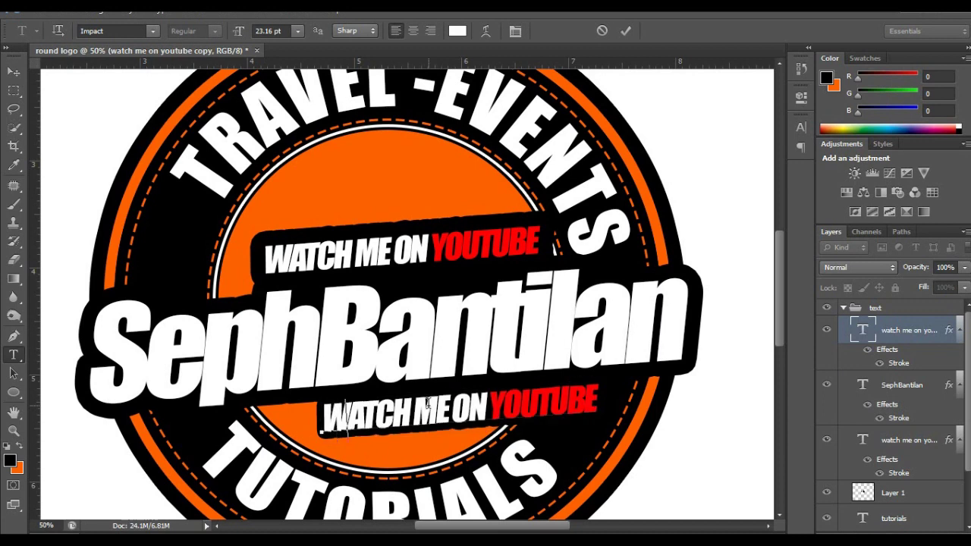
pyautogui.write('pleas')
pyautogui.press('BackSpace')
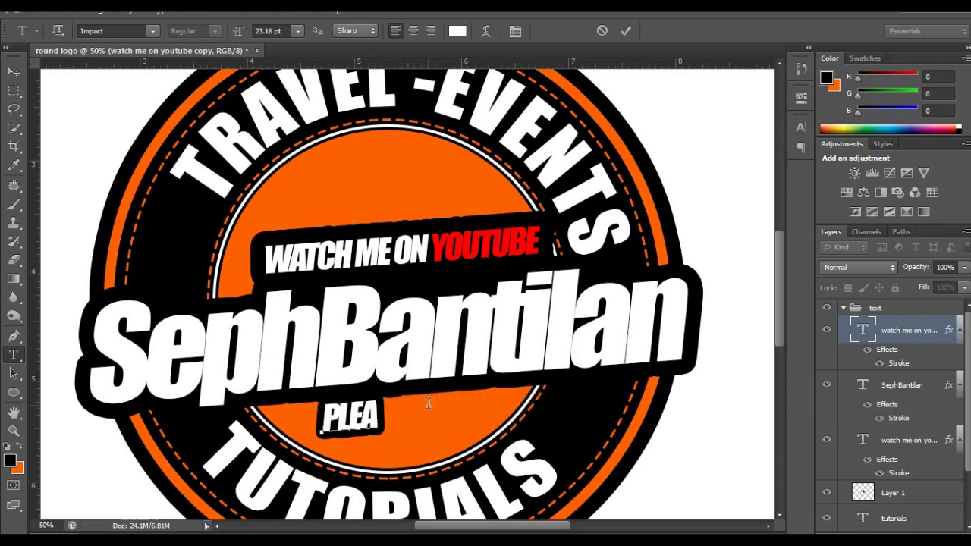
pyautogui.write('se')
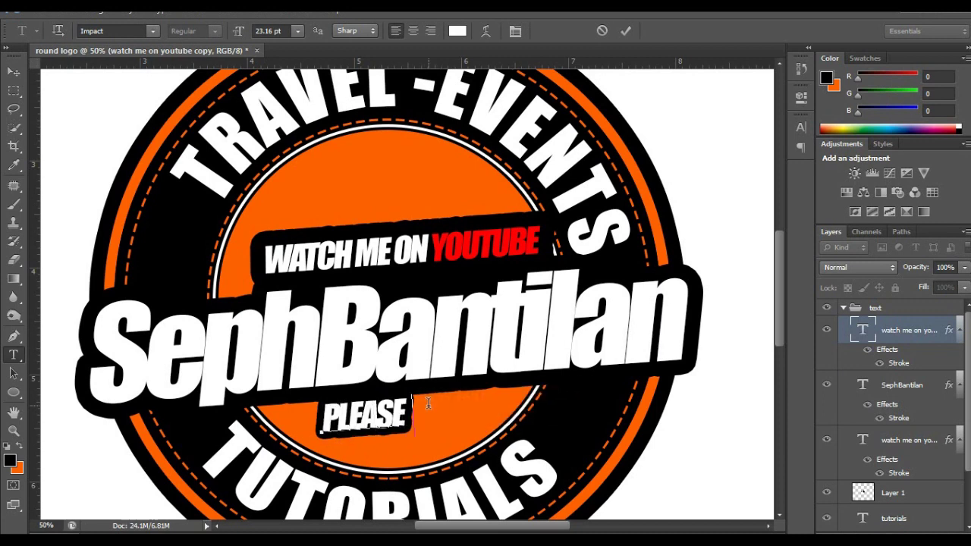
pyautogui.write('liok')
pyautogui.press('BackSpace')
pyautogui.press('BackSpace')
pyautogui.write('ke an')
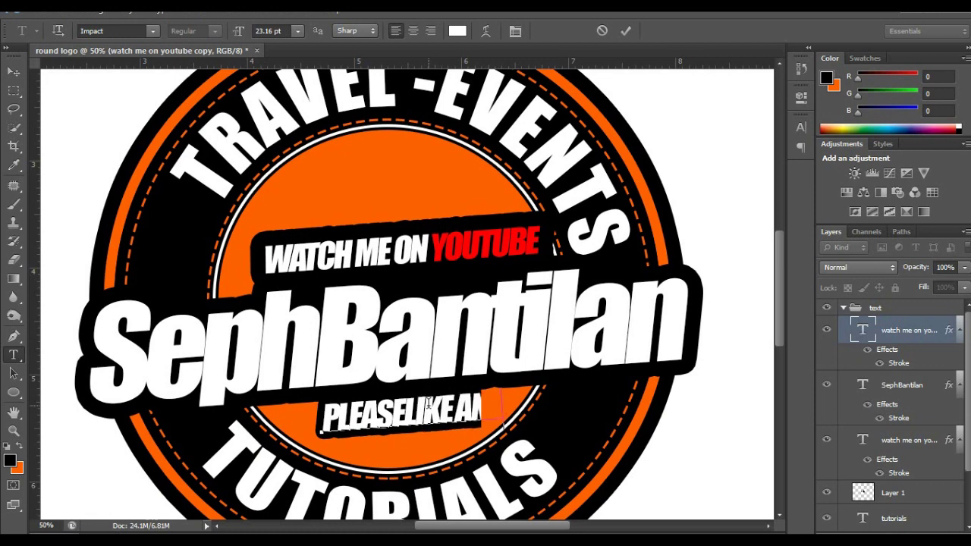
pyautogui.write('dsubs')
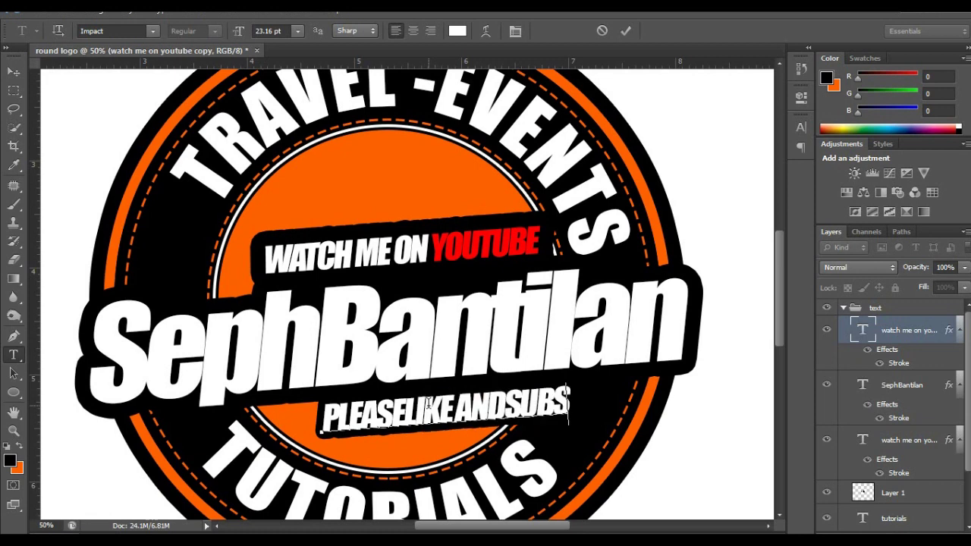
pyautogui.write('cri')
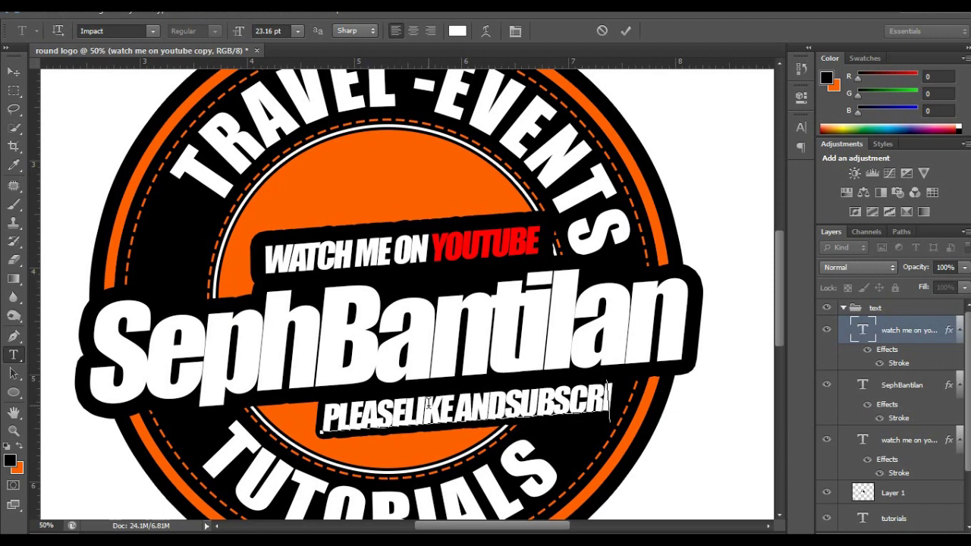
pyautogui.write('be')
pyautogui.hotkey('ctrl', 'Return')
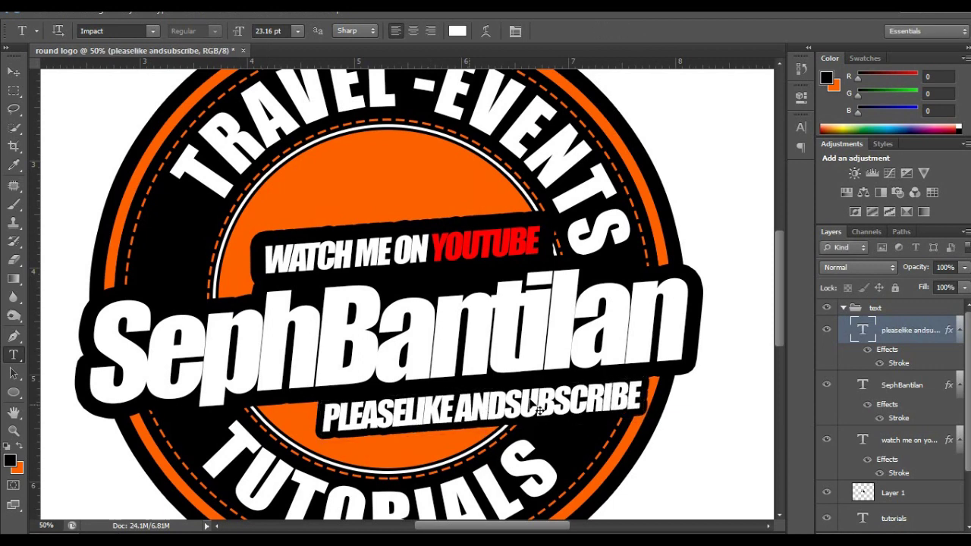
pyautogui.hotkey('ctrl', 't')
# - Enlarge the PLEASELIKE ANDSUBSCRIBE line to about 109% and nudge it slightly higher
pyautogui.moveTo(649, 447); pyautogui.dragTo(676, 445)
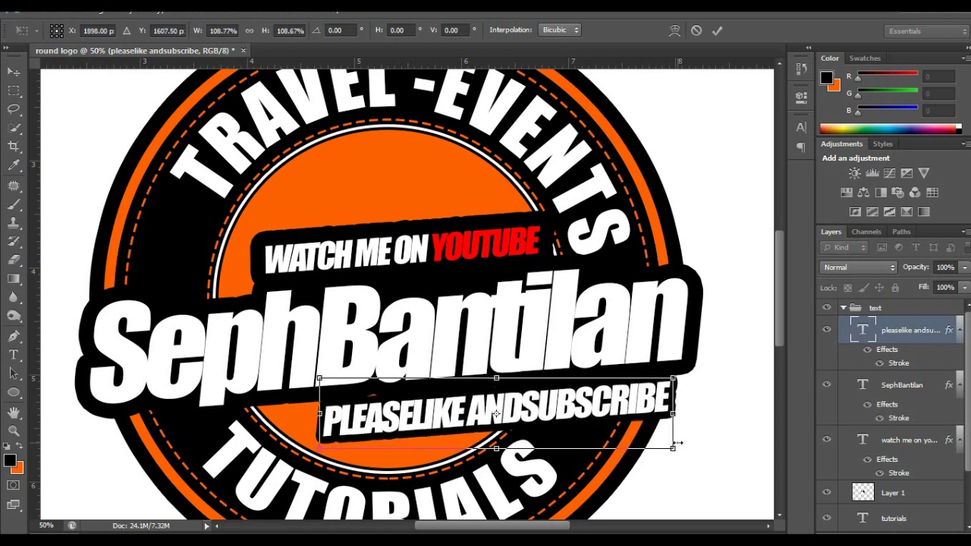
pyautogui.press('Up')
pyautogui.press('Up')
pyautogui.press('Up')
pyautogui.press('Up')
pyautogui.press('Up')
pyautogui.press('Up')
pyautogui.press('Up')
pyautogui.press('Up')
pyautogui.press('Up')
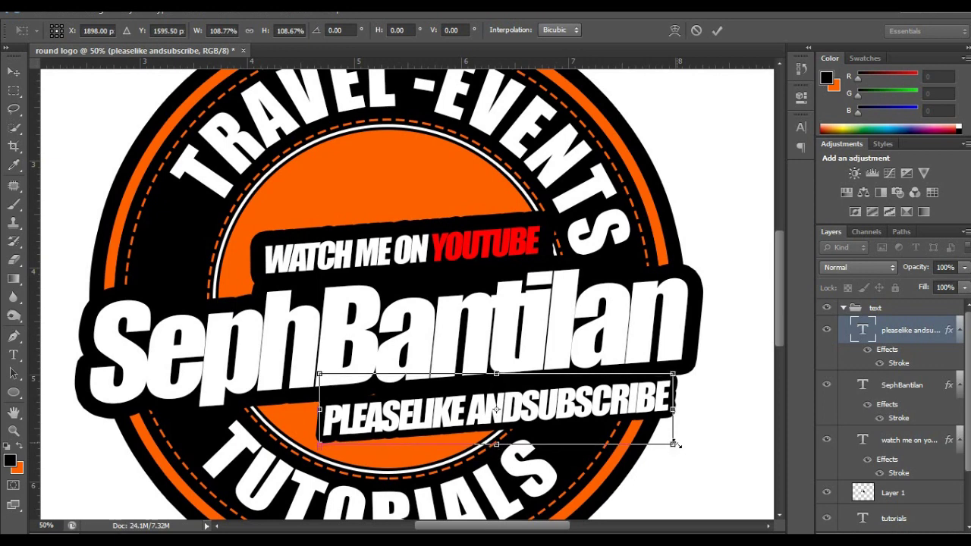
pyautogui.press('Up')
pyautogui.press('Up')
pyautogui.press('Up')
pyautogui.press('Up')
pyautogui.press('Up')
pyautogui.press('Up')
pyautogui.press('Up')
pyautogui.press('Up')
pyautogui.press('Up')
pyautogui.press('Up')
pyautogui.press('Up')
pyautogui.press('Up')
pyautogui.press('Up')
pyautogui.press('Up')
pyautogui.press('Up')
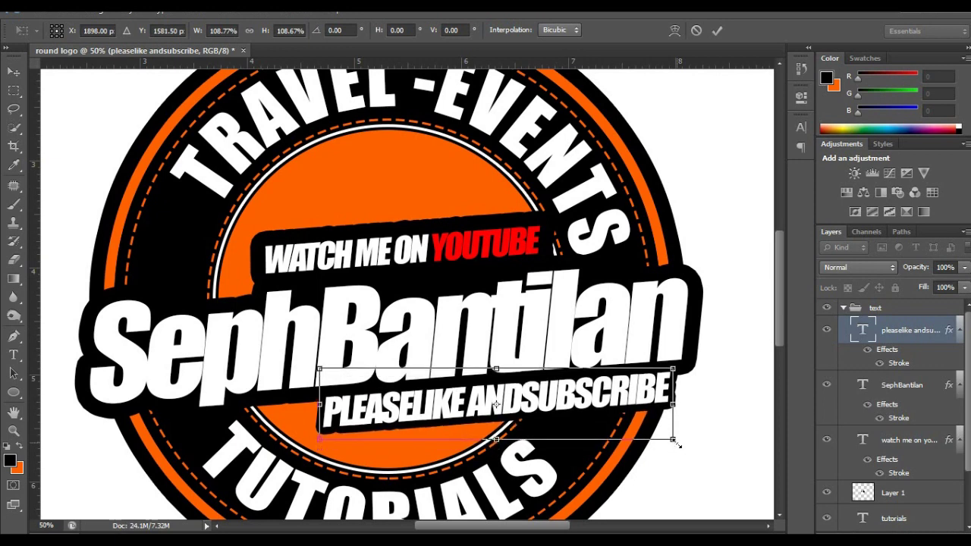
pyautogui.press('Up')
pyautogui.press('Up')
pyautogui.press('Return')
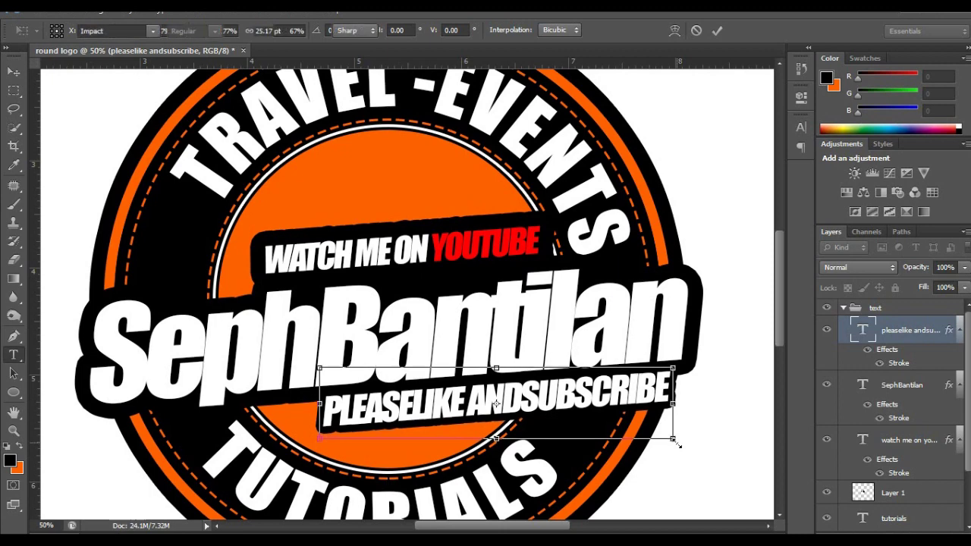
pyautogui.hotkey('ctrl', '-')
pyautogui.hotkey('ctrl', '-')
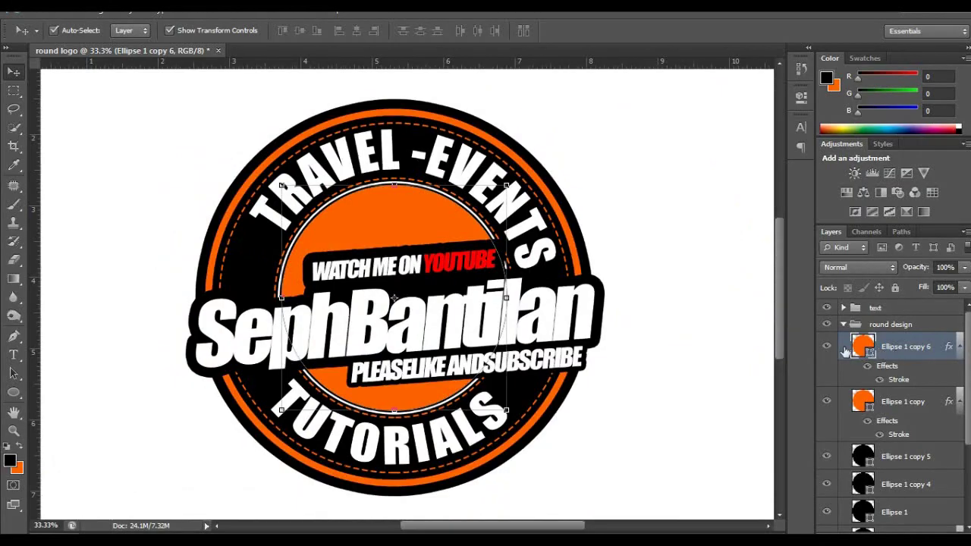
# - Check the orange centre circle and resize the mountain artwork over the logo
pyautogui.click(828, 347)
pyautogui.click(828, 347)
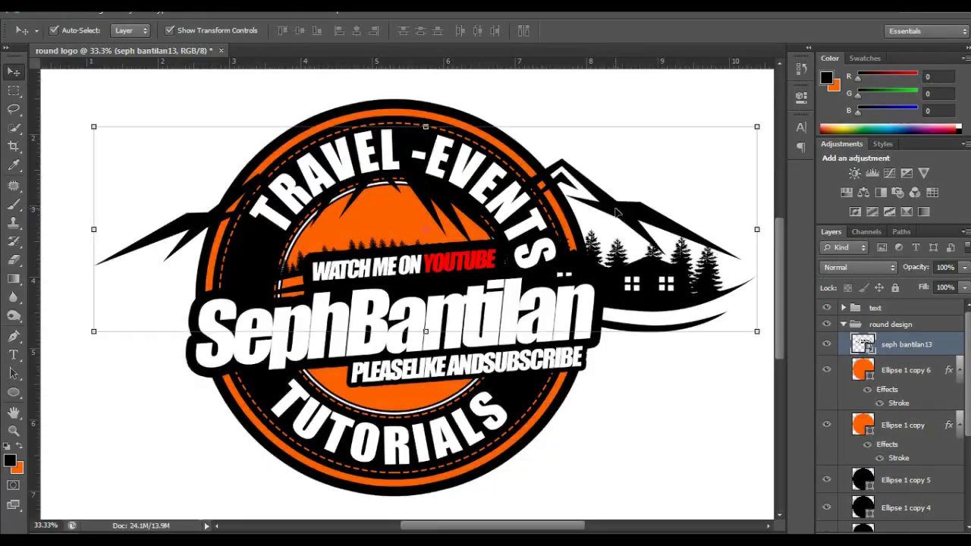
pyautogui.hotkey('ctrl', 't')
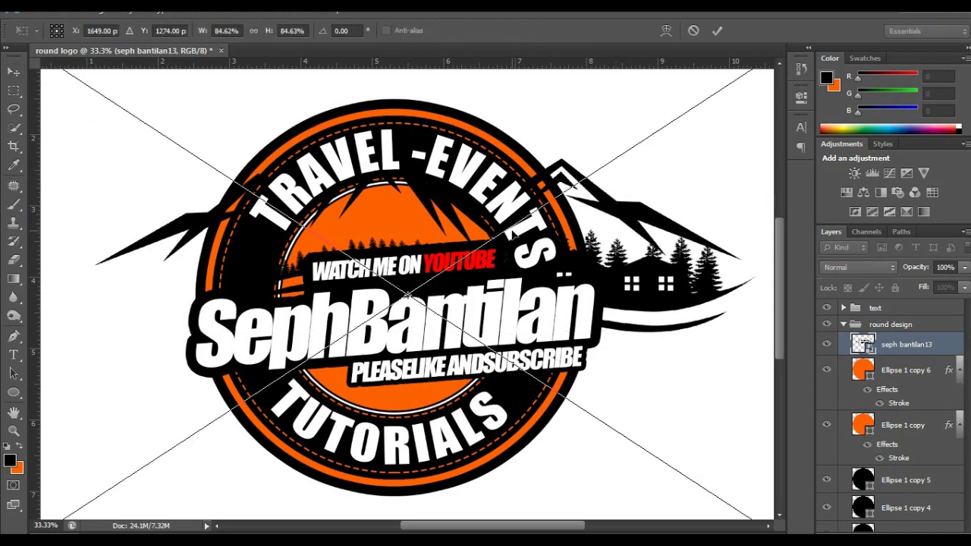
pyautogui.hotkey('ctrl', '-')
pyautogui.hotkey('ctrl', '-')
pyautogui.press('Return')
pyautogui.hotkey('ctrl', 'z')
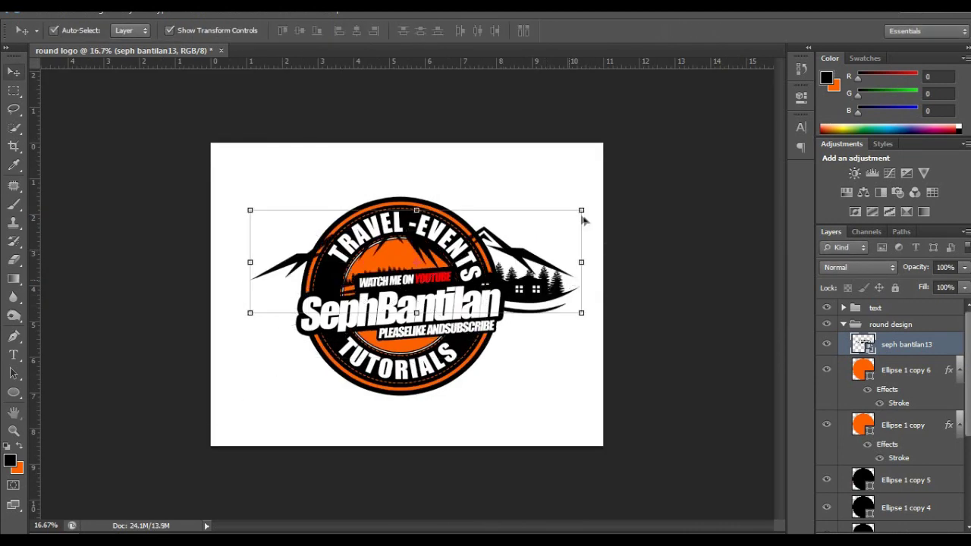
pyautogui.hotkey('ctrl', 't')
pyautogui.moveTo(568, 185); pyautogui.dragTo(542, 214)
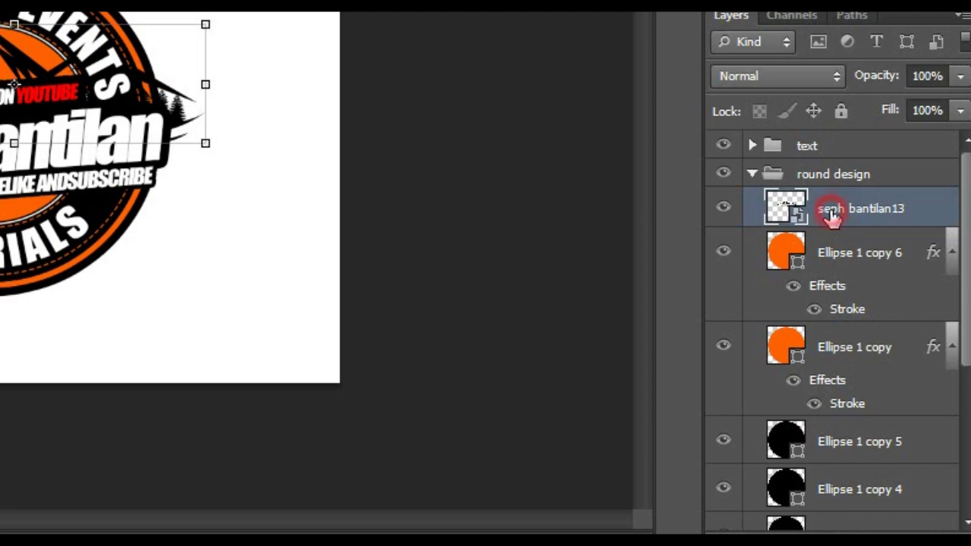
# - Clip the mountains to the orange circle and scale them down to about 31.5%
pyautogui.rightClick(832, 218)
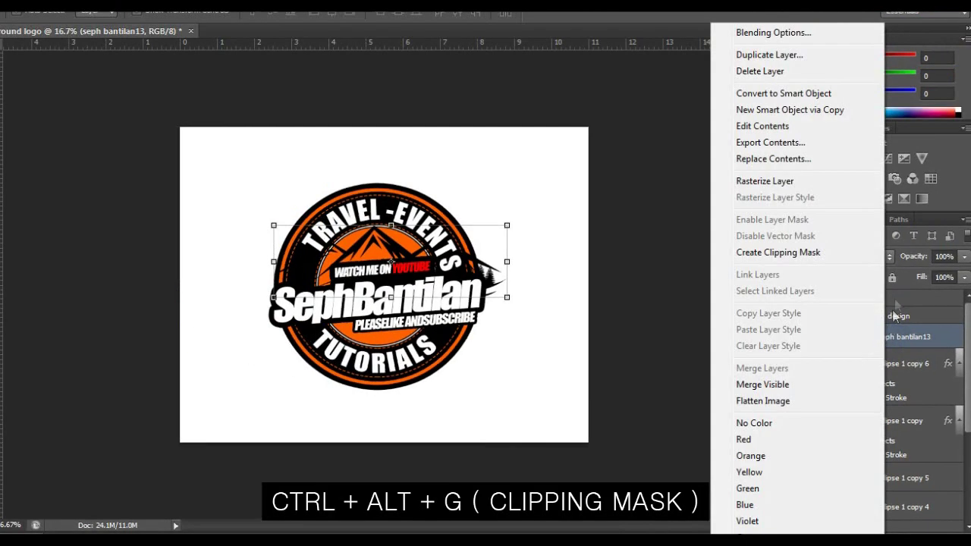
pyautogui.click(797, 260)
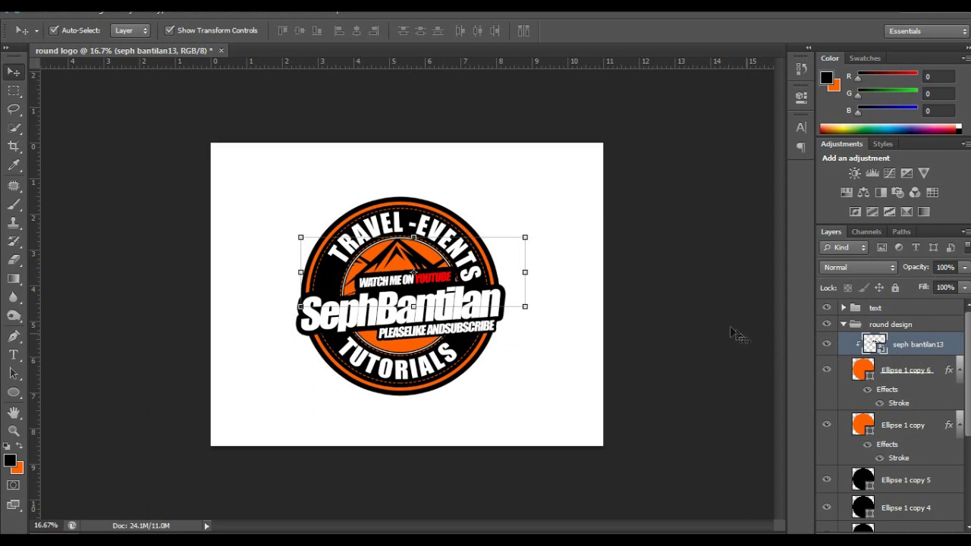
pyautogui.hotkey('ctrl', 't')
pyautogui.moveTo(533, 205)
pyautogui.mouseDown()
pyautogui.moveTo(494, 237)
pyautogui.moveTo(480, 235)
pyautogui.mouseUp()
pyautogui.press('Return')
pyautogui.hotkey('ctrl', '+')
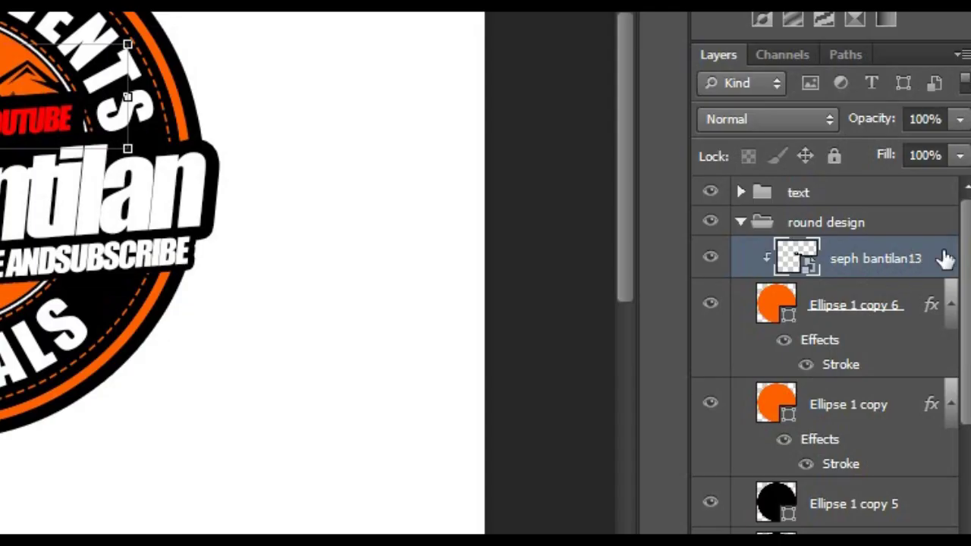
# - Give the mountain layer a white (ffffff) Color Overlay layer style
pyautogui.doubleClick(944, 256)
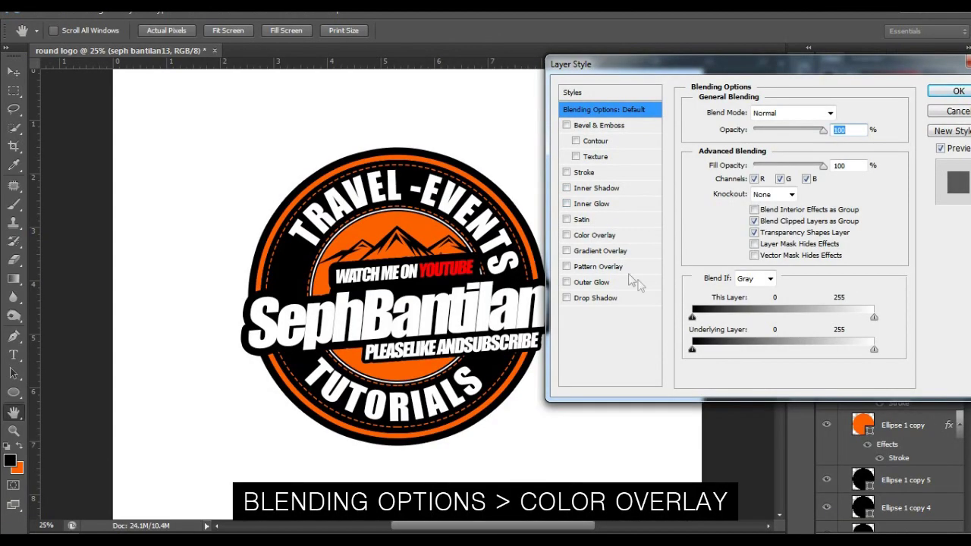
pyautogui.click(596, 236)
pyautogui.click(843, 112)
pyautogui.click(618, 312)
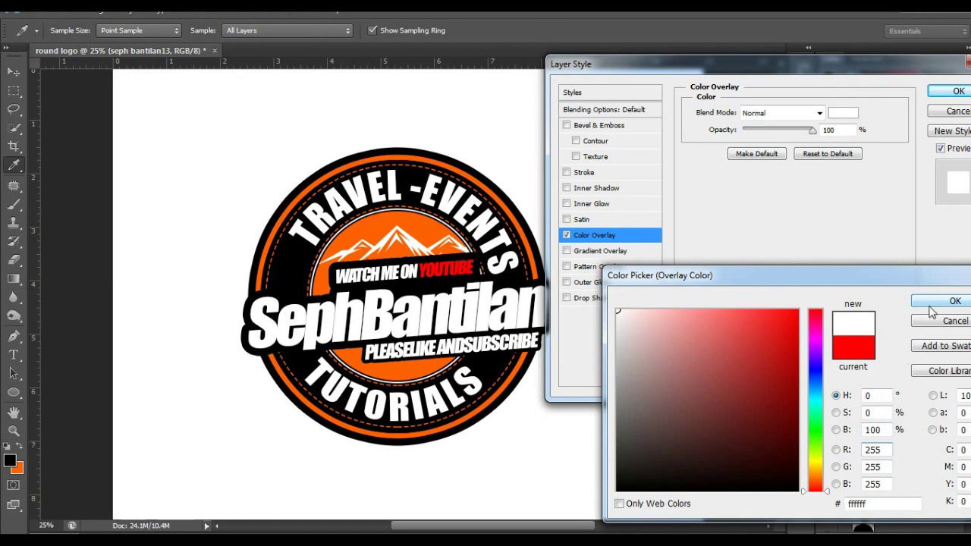
pyautogui.click(930, 306)
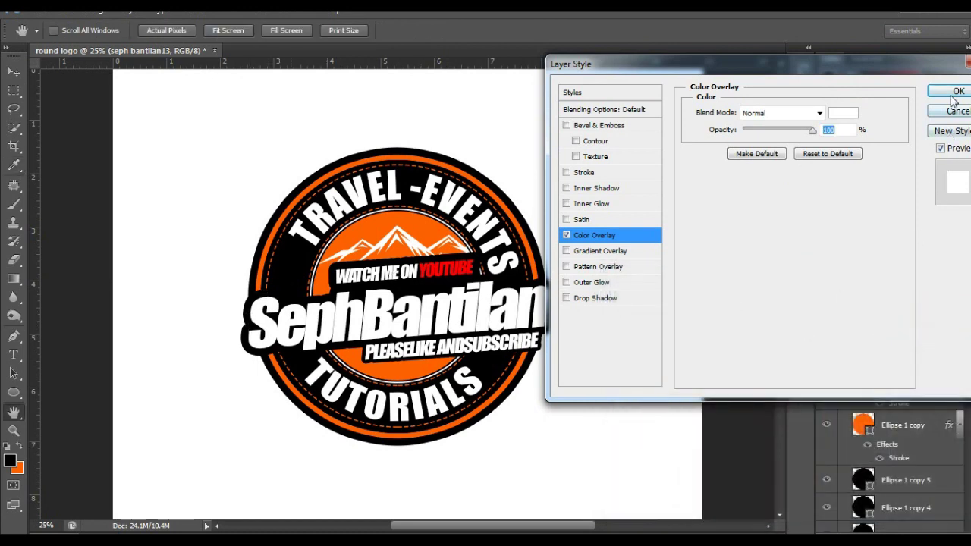
pyautogui.click(956, 92)
pyautogui.click(899, 403)
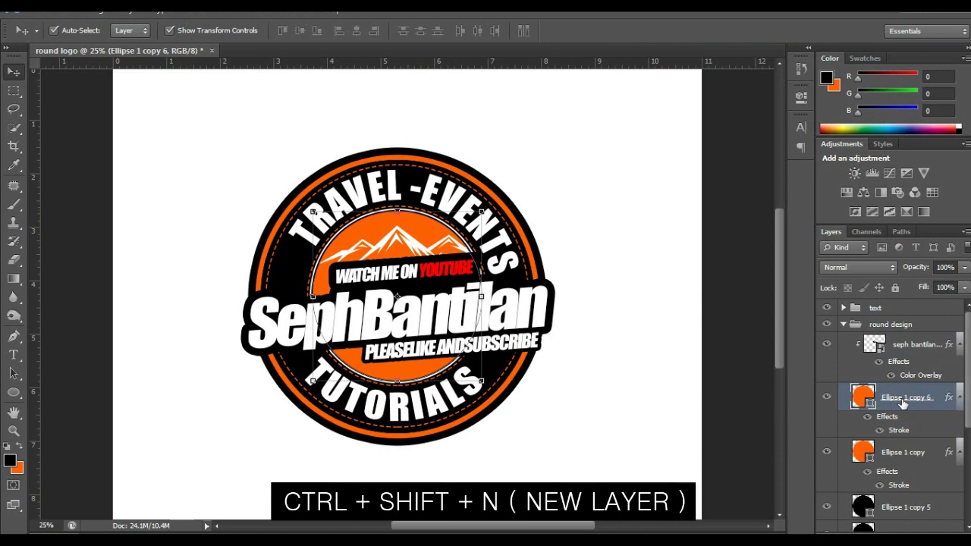
# - Create a new layer clipped to the orange centre circle
pyautogui.hotkey('ctrl', 'shift', 'n')
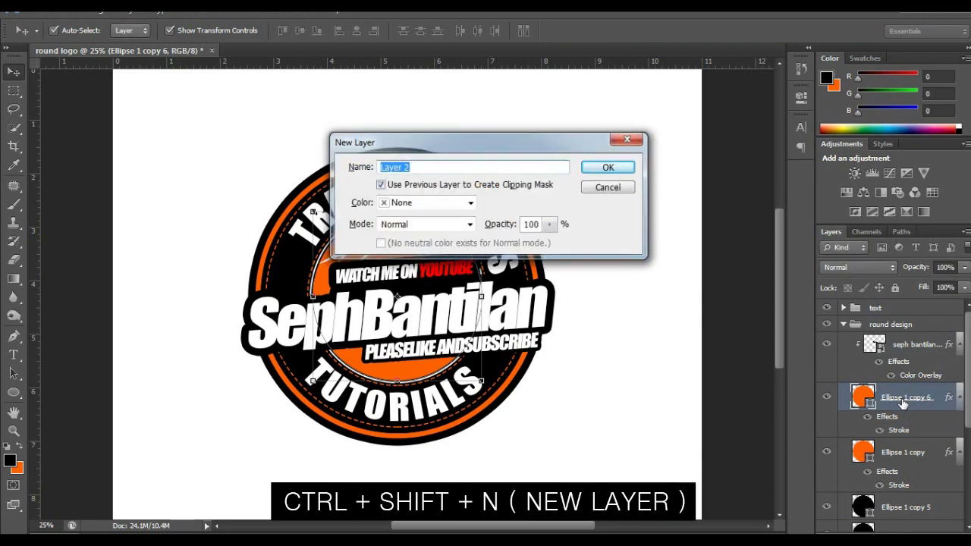
pyautogui.press('Return')
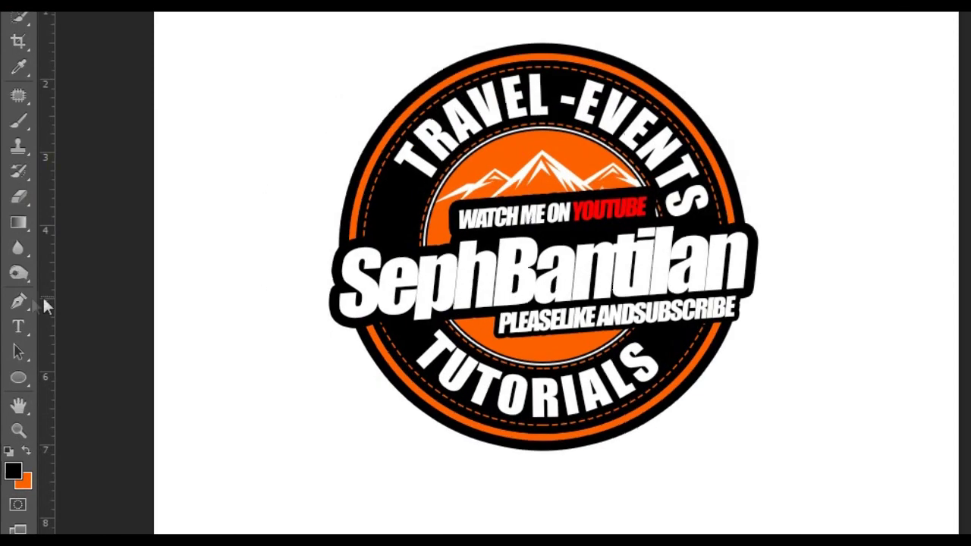
pyautogui.click(16, 334)
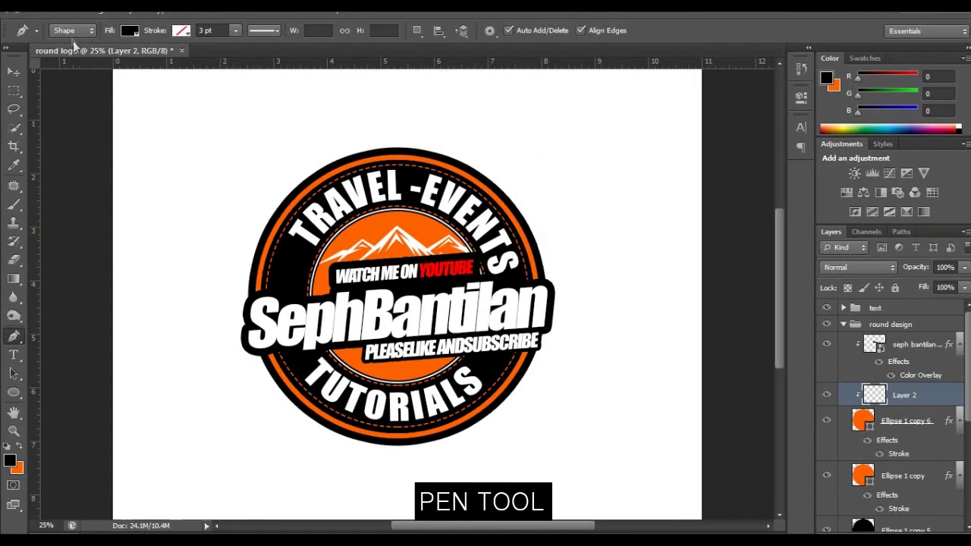
pyautogui.scroll(1, 393, 214)
pyautogui.scroll(1, 392, 214)
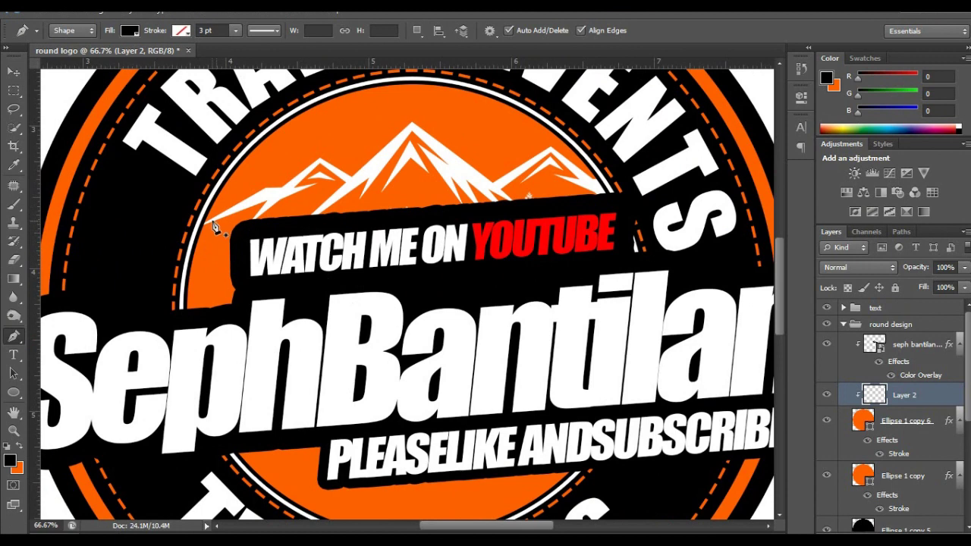
# - Trace a closed black mountain shape under the white peaks, filling the circle's bottom
pyautogui.click(202, 223)
pyautogui.click(275, 194)
pyautogui.click(320, 160)
pyautogui.click(349, 181)
pyautogui.click(411, 127)
pyautogui.click(470, 175)
pyautogui.click(607, 193)
pyautogui.click(577, 311)
pyautogui.click(180, 334)
pyautogui.click(158, 281)
pyautogui.click(203, 232)
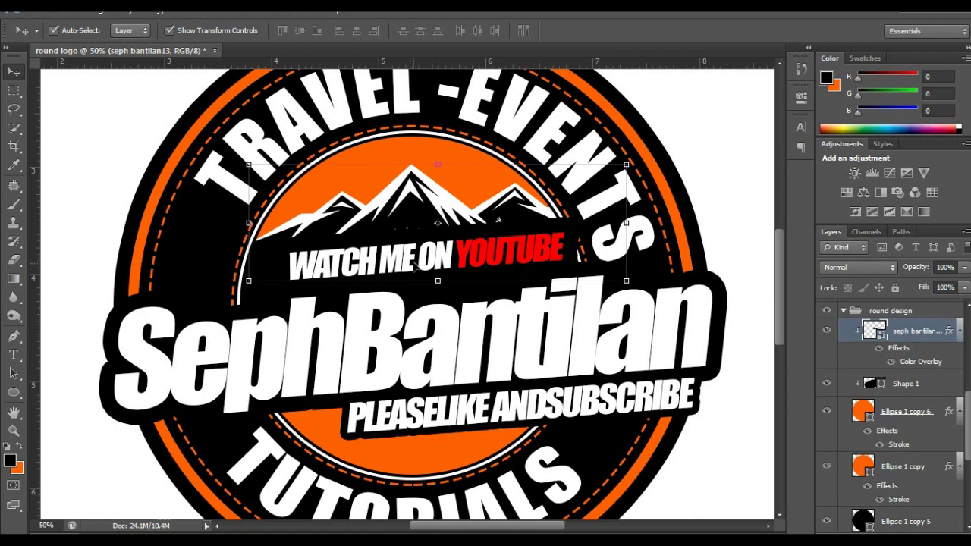
# - Shrink the WATCH ME ON YOUTUBE text to about 86%
pyautogui.click(495, 257)
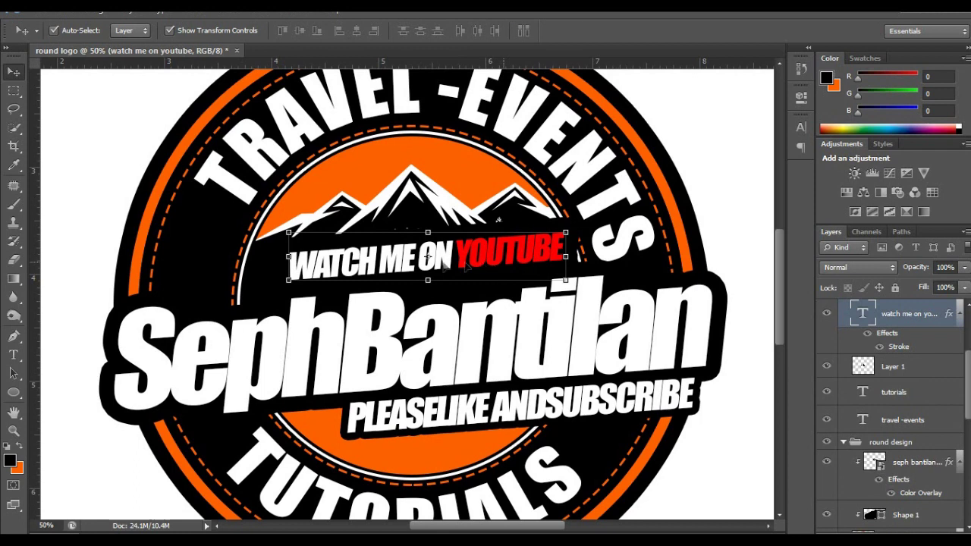
pyautogui.hotkey('ctrl', 't')
pyautogui.moveTo(284, 228)
pyautogui.mouseDown()
pyautogui.moveTo(315, 255)
pyautogui.moveTo(326, 241)
pyautogui.mouseUp()
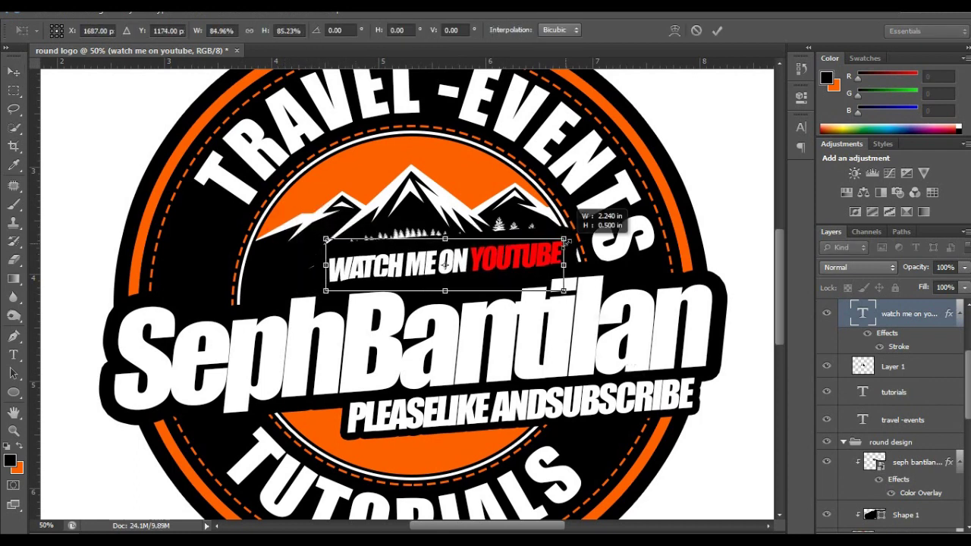
pyautogui.press('Return')
pyautogui.scroll(3, 917, 448)
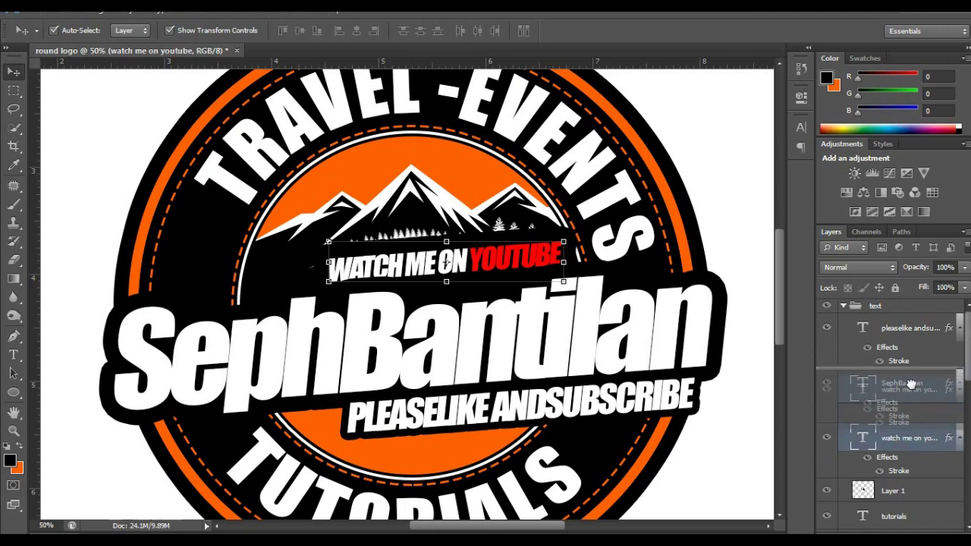
# - Move WATCH ME ON YOUTUBE above SephBantilan and give it a thinner black stroke
pyautogui.moveTo(911, 430); pyautogui.dragTo(913, 386)
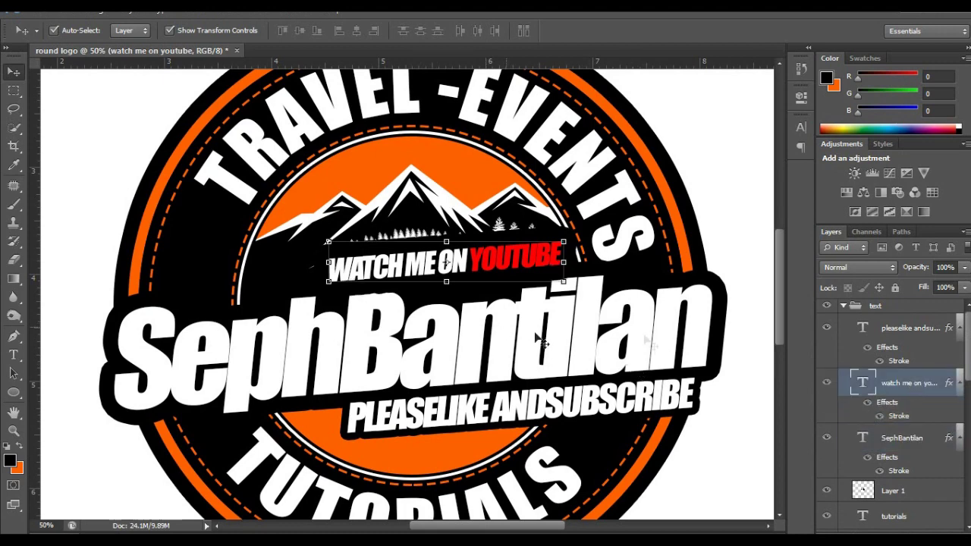
pyautogui.doubleClick(899, 417)
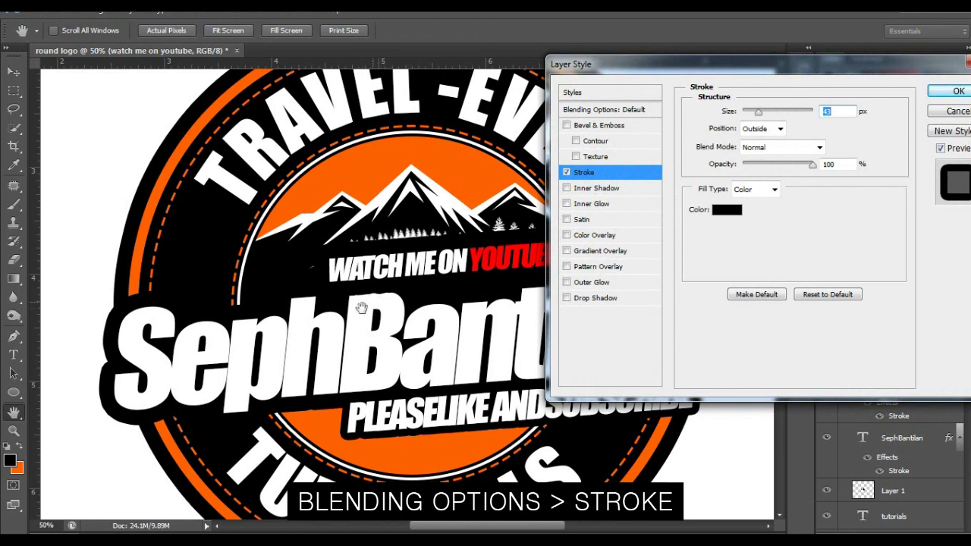
pyautogui.moveTo(758, 113); pyautogui.dragTo(753, 116)
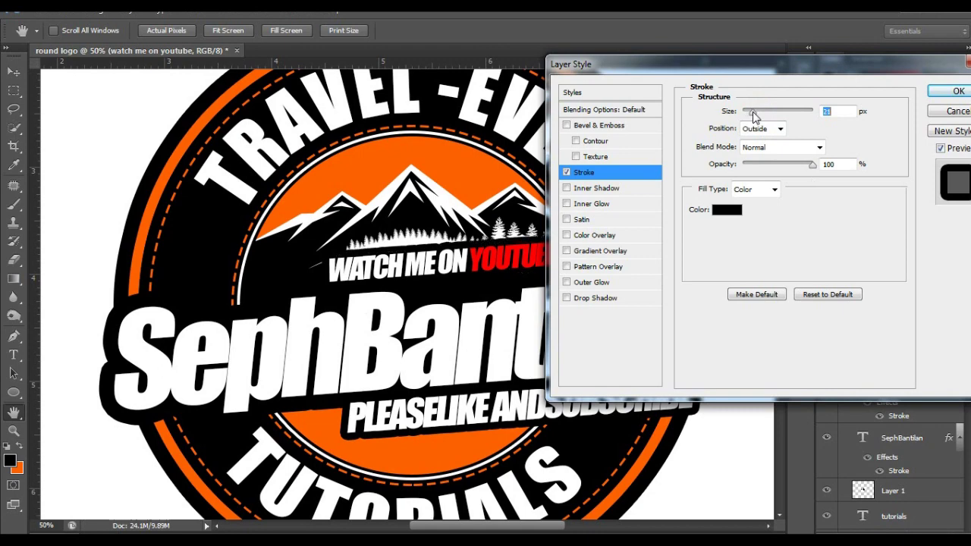
pyautogui.click(958, 91)
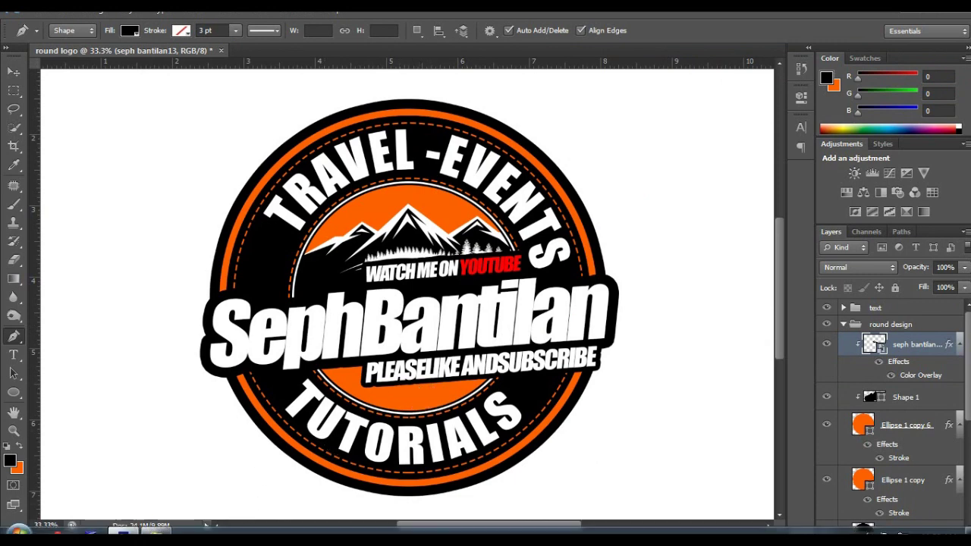
pyautogui.click(137, 530)
pyautogui.moveTo(410, 182)
pyautogui.mouseDown()
pyautogui.moveTo(448, 374)
pyautogui.moveTo(676, 402)
pyautogui.mouseUp()
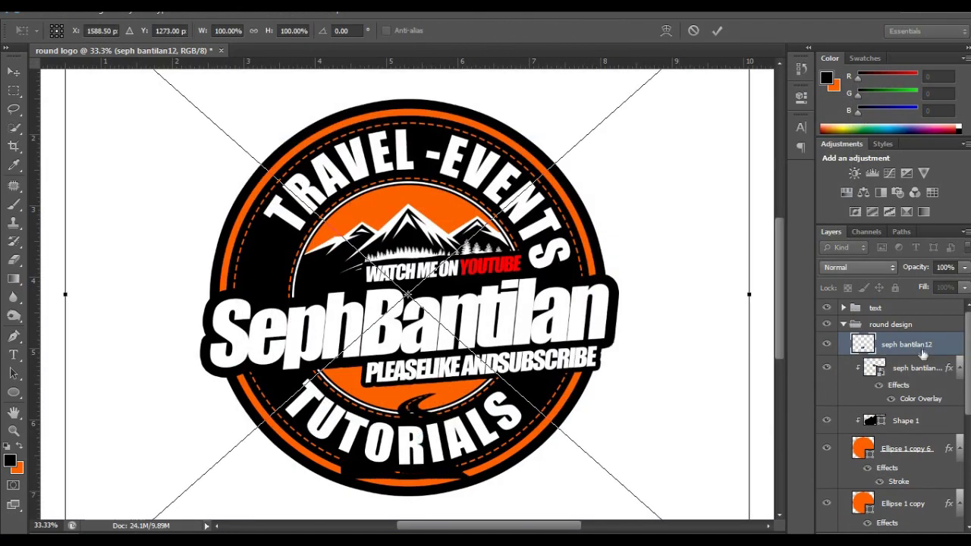
pyautogui.press('Return')
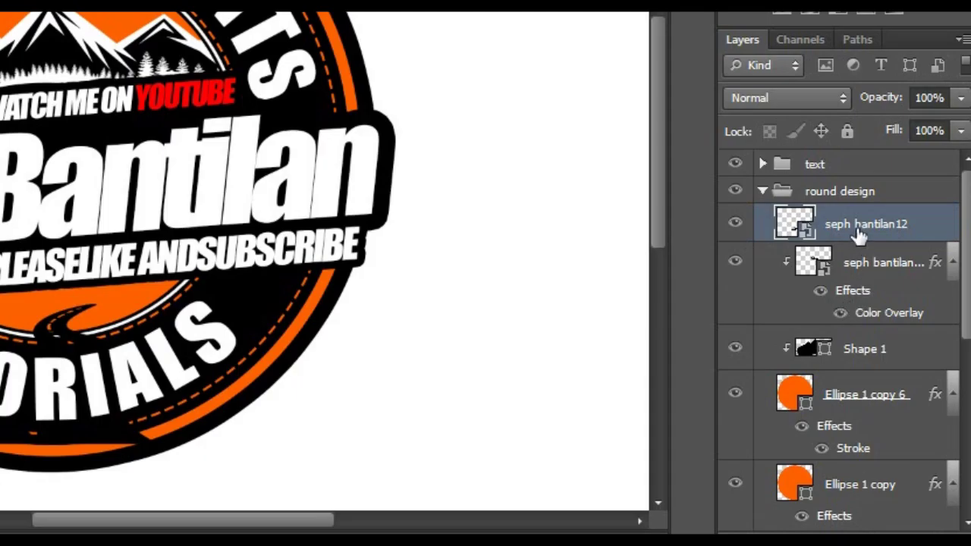
pyautogui.rightClick(861, 230)
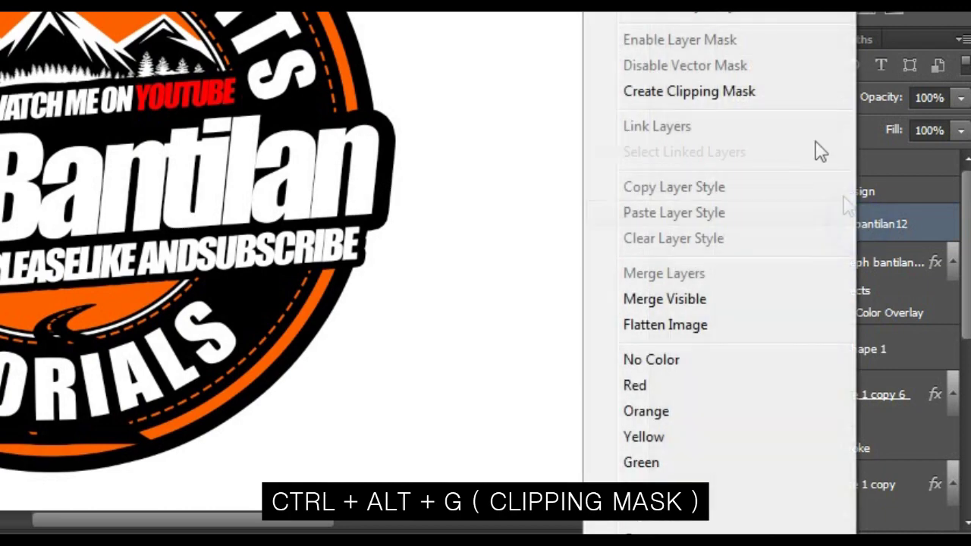
pyautogui.click(789, 248)
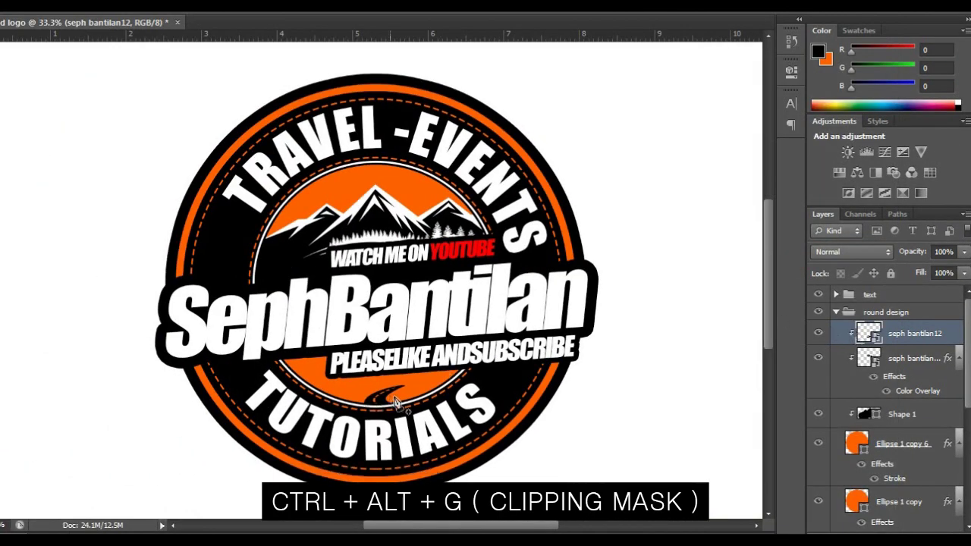
# - Scale the road image down to sit below PLEASELIKE ANDSUBSCRIBE
pyautogui.hotkey('ctrl', 't')
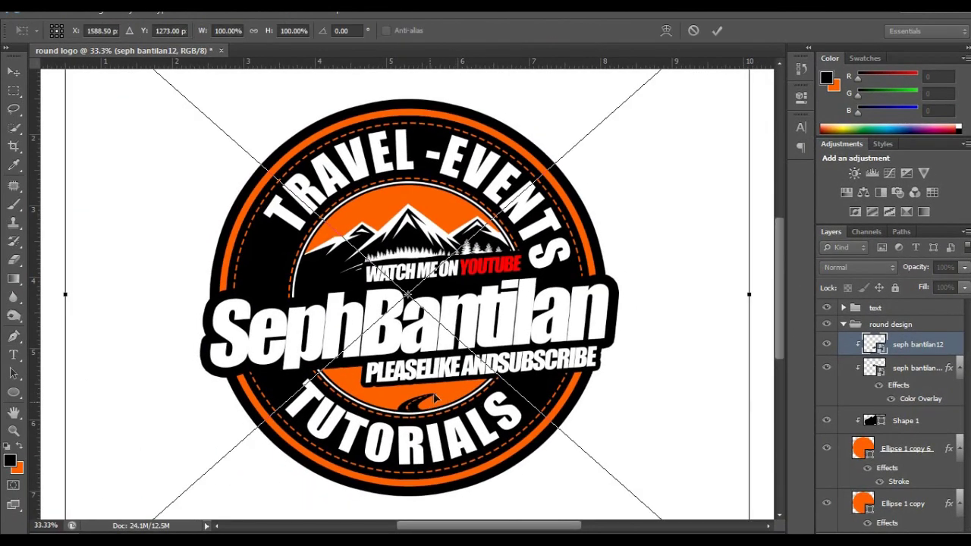
pyautogui.hotkey('ctrl', '-')
pyautogui.hotkey('ctrl', '-')
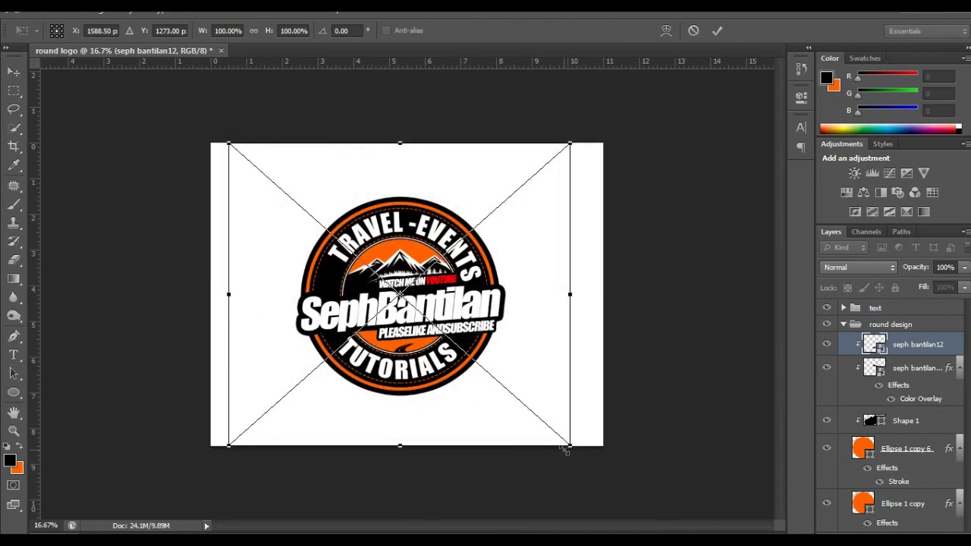
pyautogui.moveTo(569, 445); pyautogui.dragTo(466, 386)
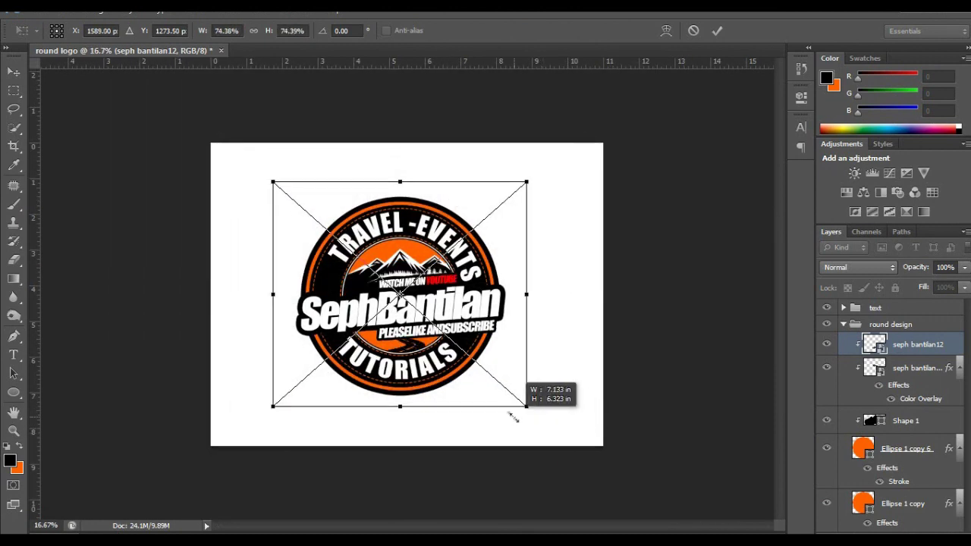
pyautogui.moveTo(466, 386); pyautogui.dragTo(468, 371)
pyautogui.moveTo(414, 329); pyautogui.dragTo(414, 334)
pyautogui.moveTo(469, 265); pyautogui.dragTo(474, 258)
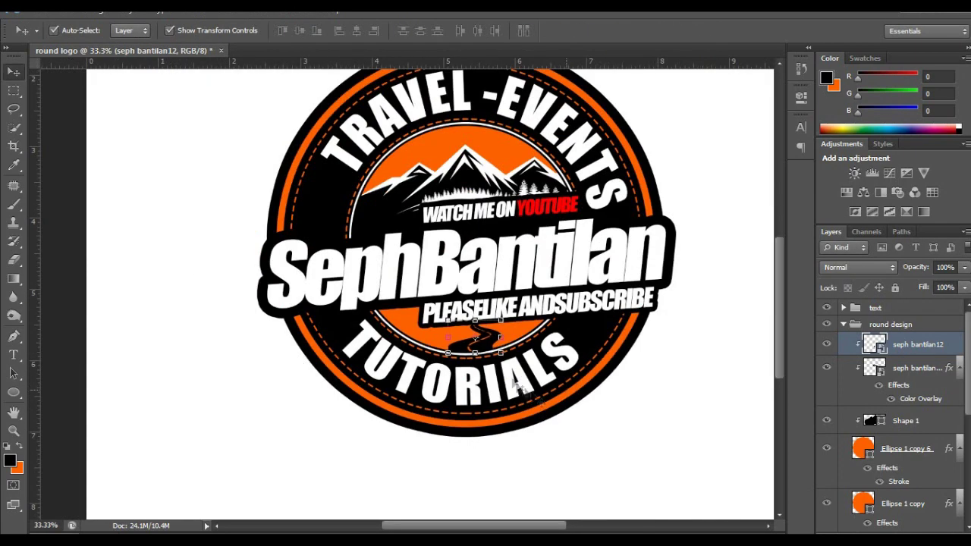
pyautogui.press('Return')
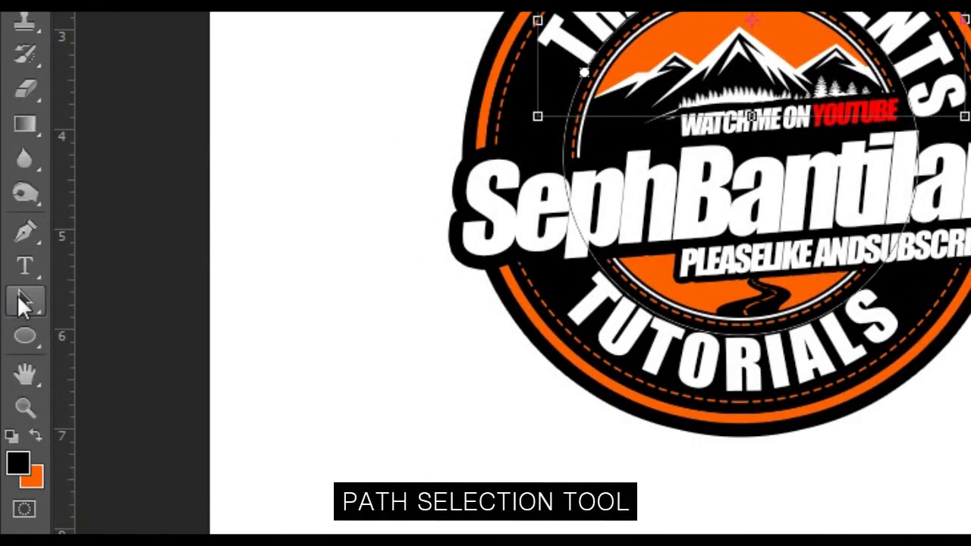
# - Slide the TRAVEL -EVENTS text counter-clockwise along its circular path with the Path Selection tool
pyautogui.click(14, 373)
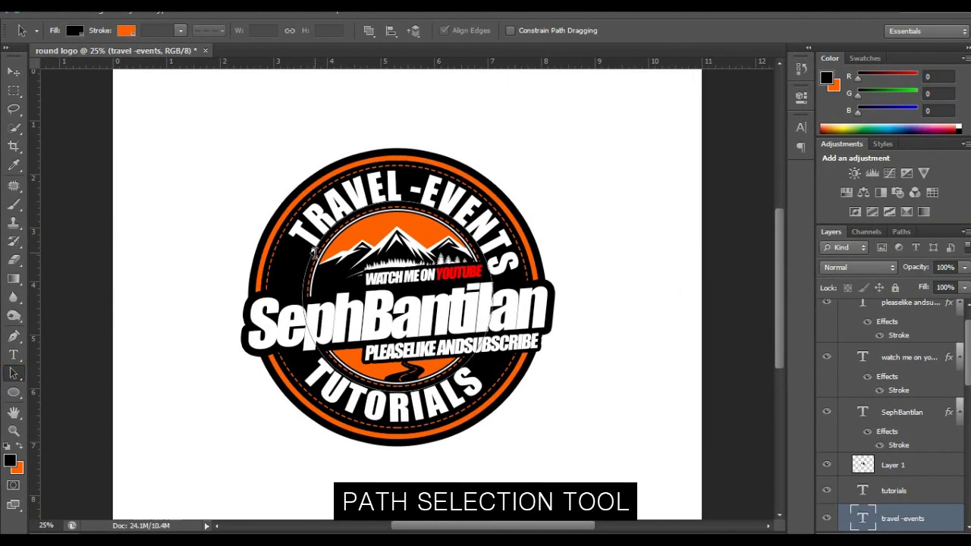
pyautogui.click(311, 252)
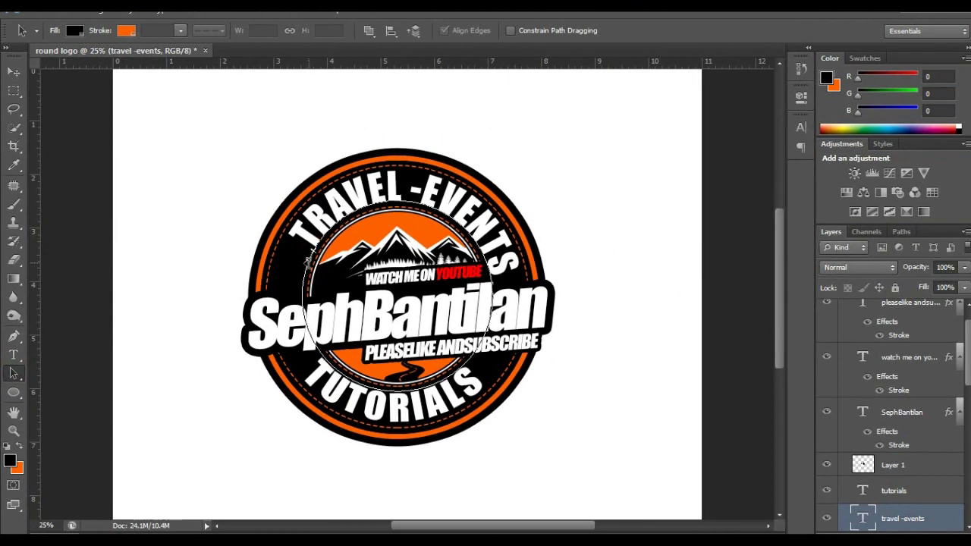
pyautogui.moveTo(310, 258); pyautogui.dragTo(309, 261)
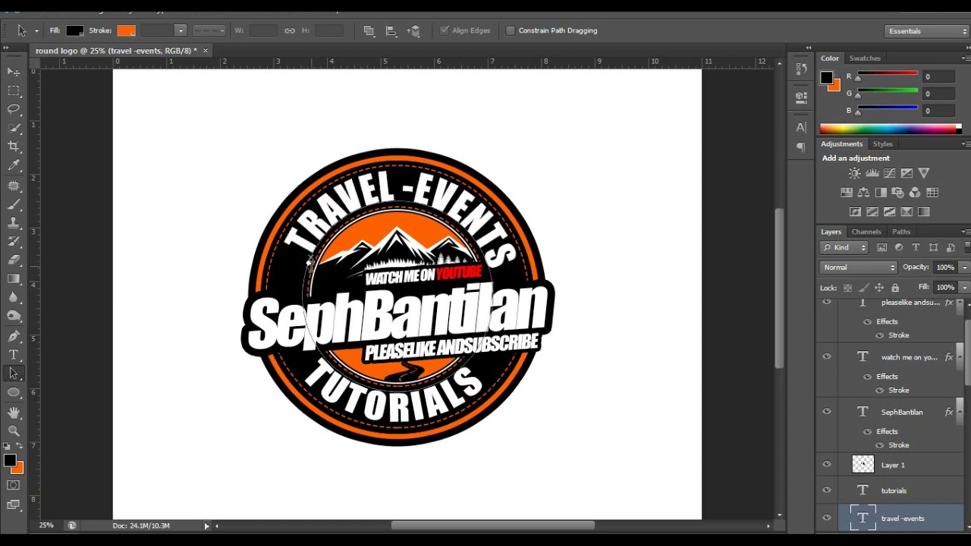
pyautogui.moveTo(302, 264); pyautogui.dragTo(307, 276)
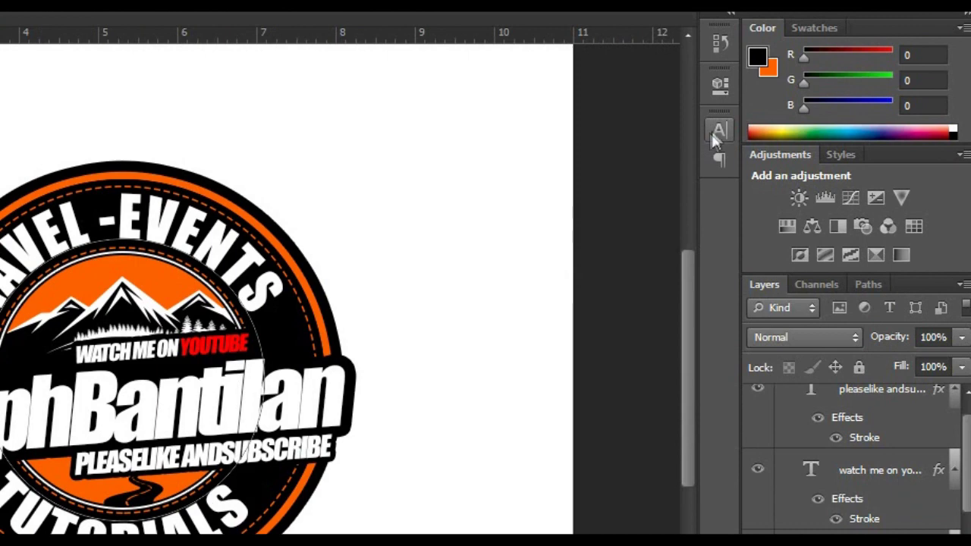
# - Set the TRAVEL -EVENTS tracking to 45 in the Character panel, after trying 50
pyautogui.click(801, 128)
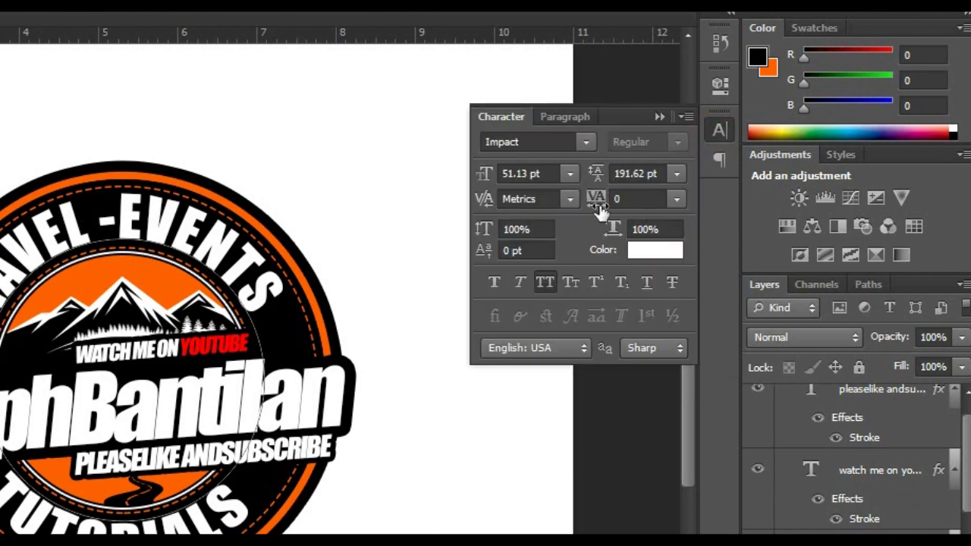
pyautogui.moveTo(598, 203); pyautogui.dragTo(601, 202)
pyautogui.click(632, 199)
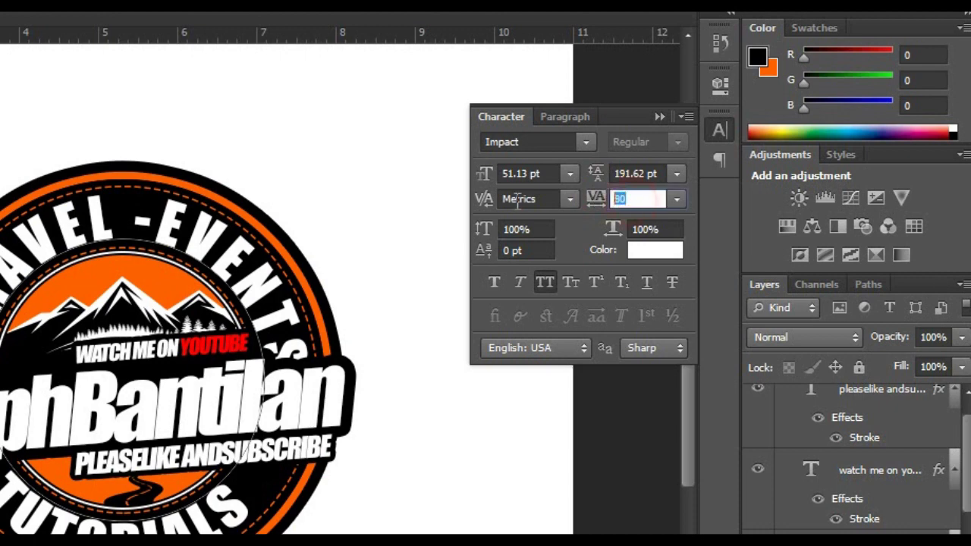
pyautogui.write('50')
pyautogui.press('Return')
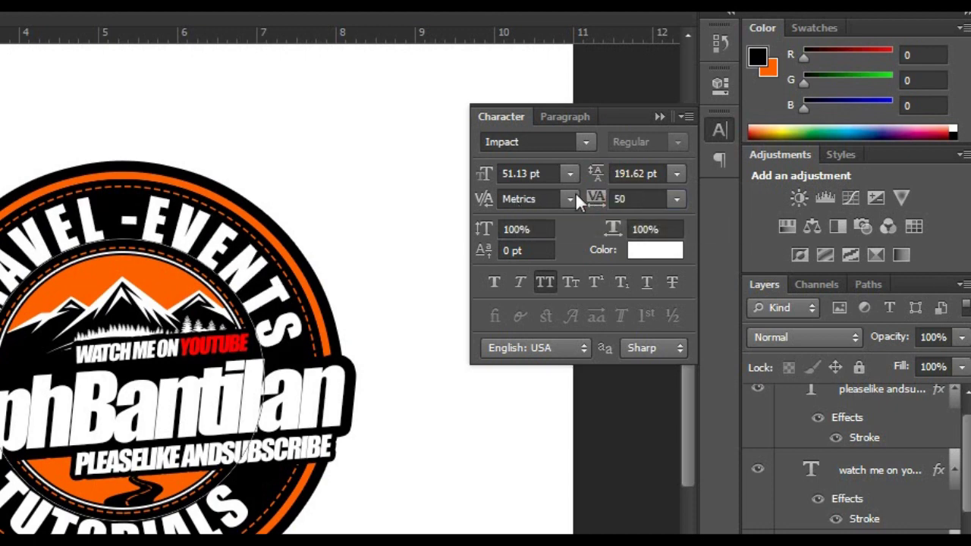
pyautogui.click(636, 196)
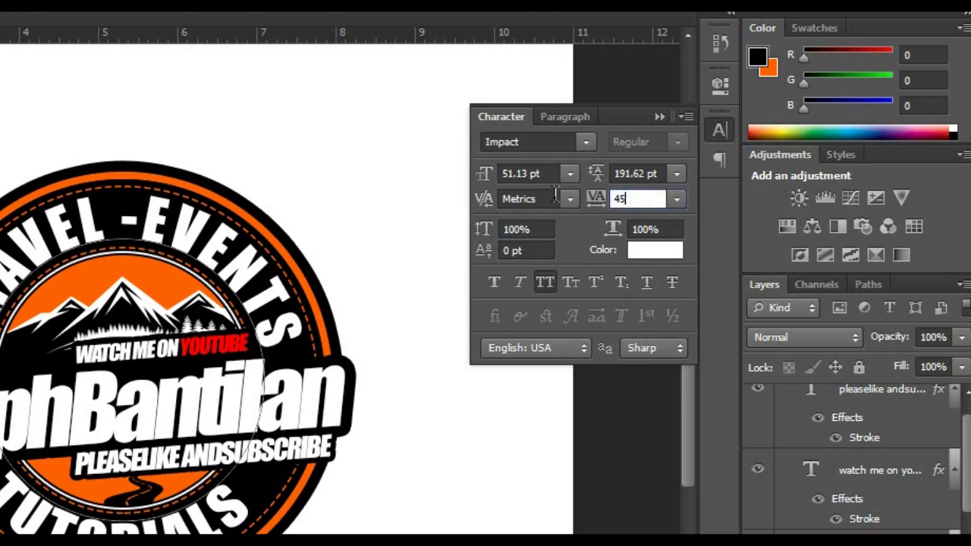
pyautogui.press('Return')
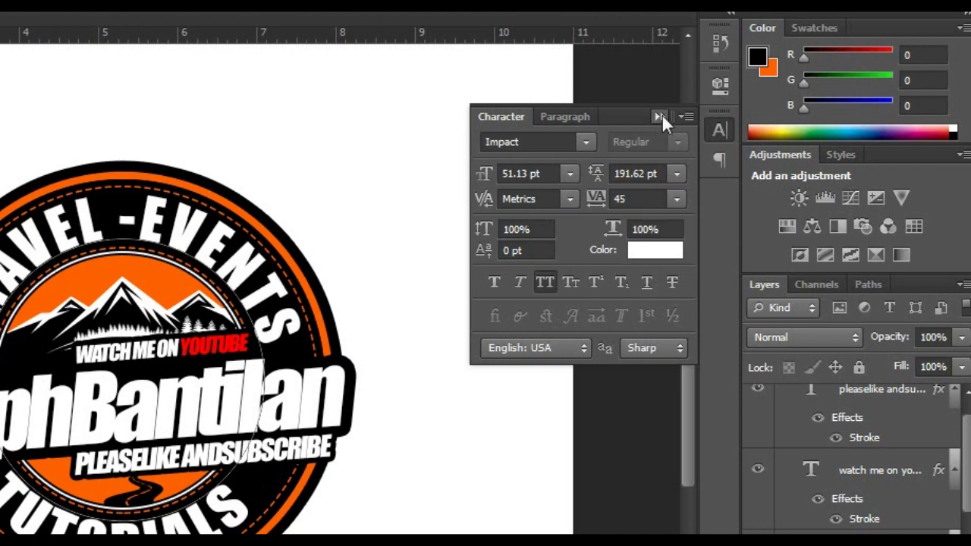
pyautogui.click(660, 116)
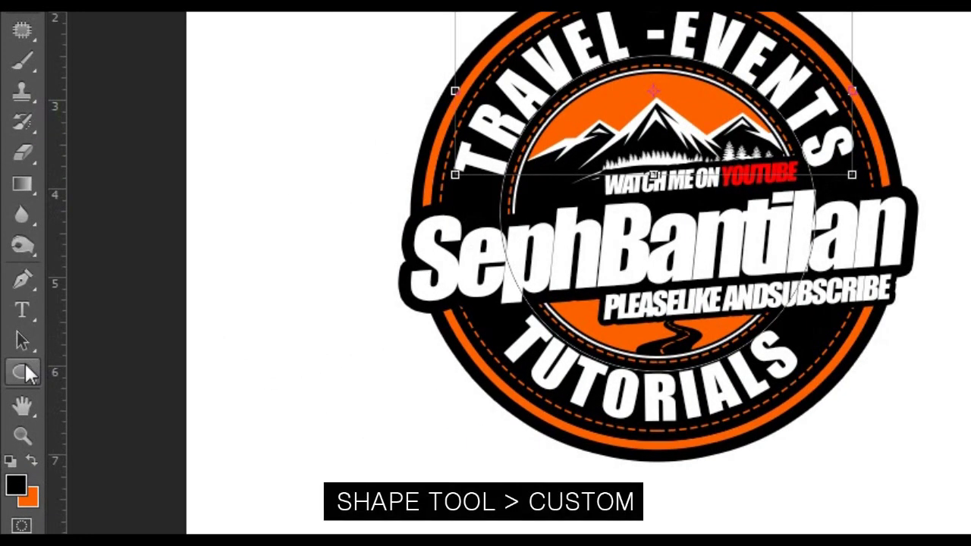
# - Draw a small five-pointed custom-shape star on the black ring left of the mountains
pyautogui.click(13, 392)
pyautogui.rightClick(25, 371)
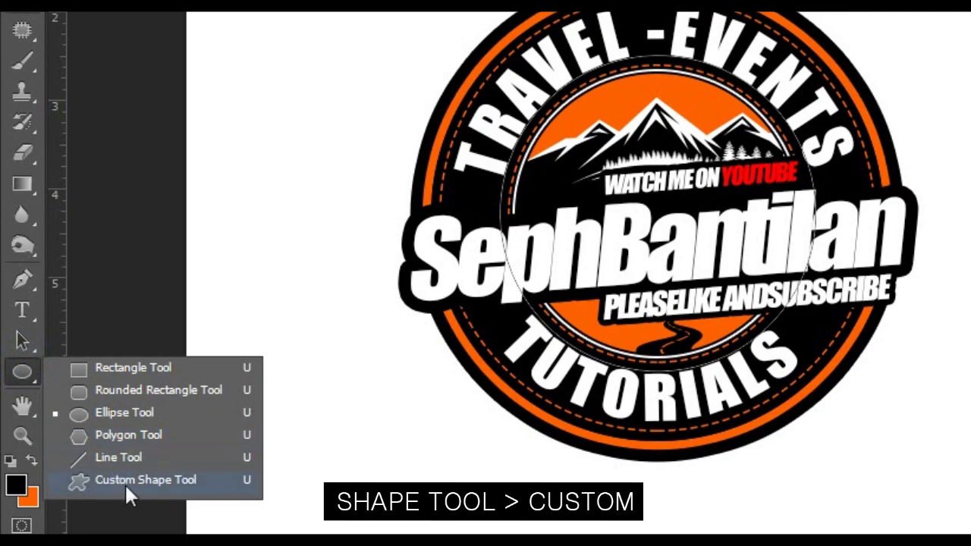
pyautogui.click(154, 482)
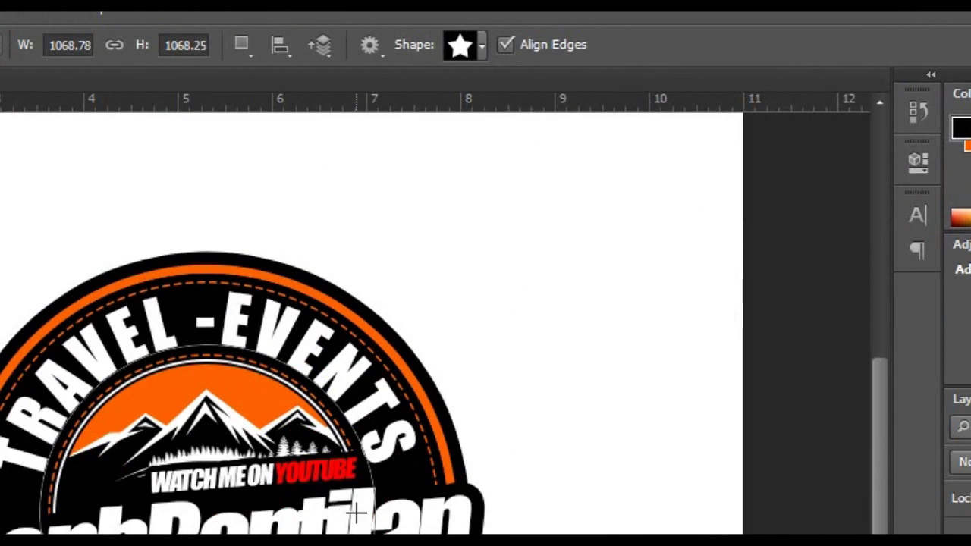
pyautogui.click(468, 51)
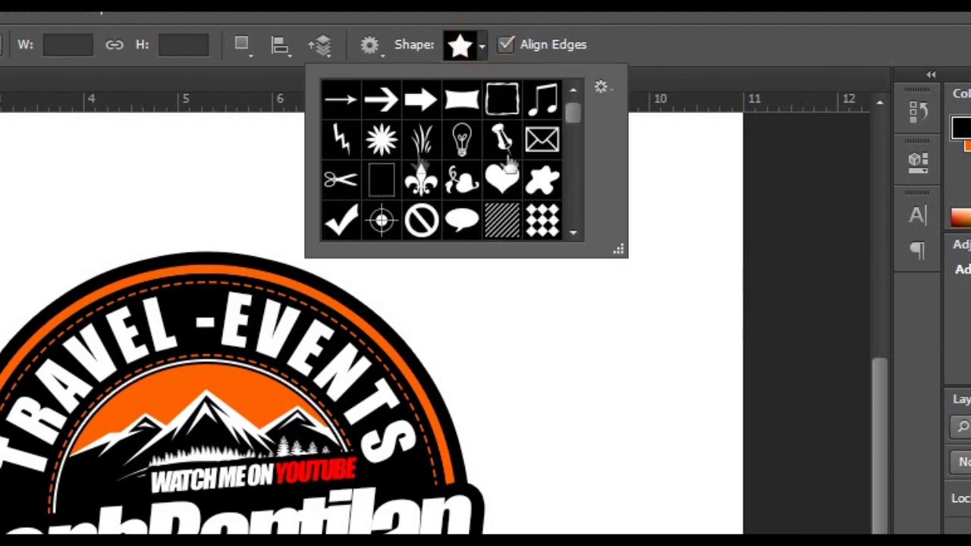
pyautogui.moveTo(575, 108); pyautogui.dragTo(572, 163)
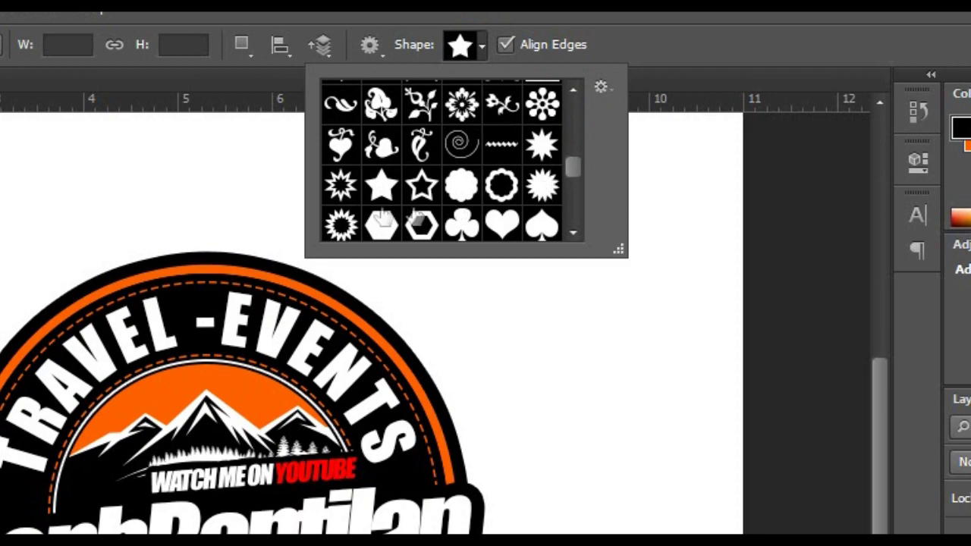
pyautogui.doubleClick(378, 193)
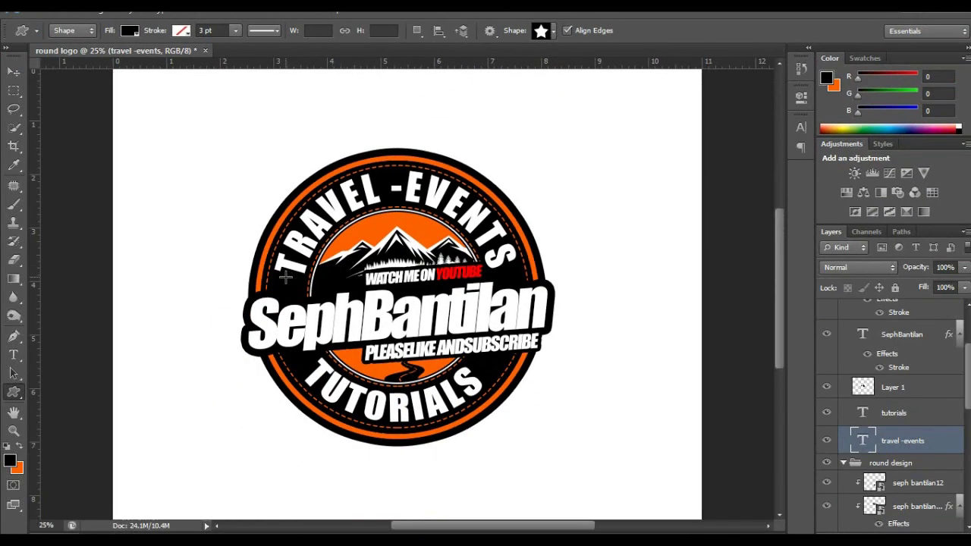
pyautogui.moveTo(285, 278); pyautogui.dragTo(294, 286)
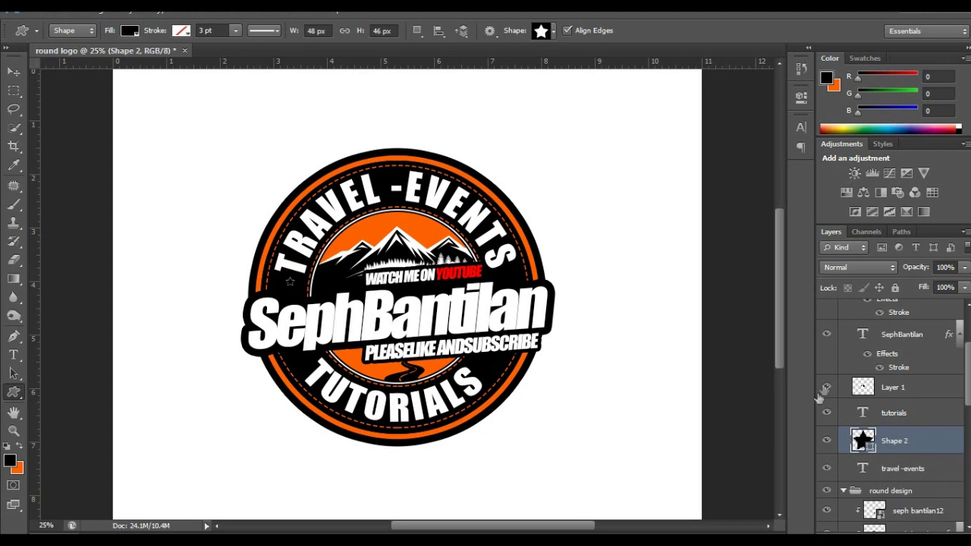
# - Give the new star a white fill colour
pyautogui.doubleClick(862, 440)
pyautogui.click(459, 250)
pyautogui.press('Return')
pyautogui.click(14, 71)
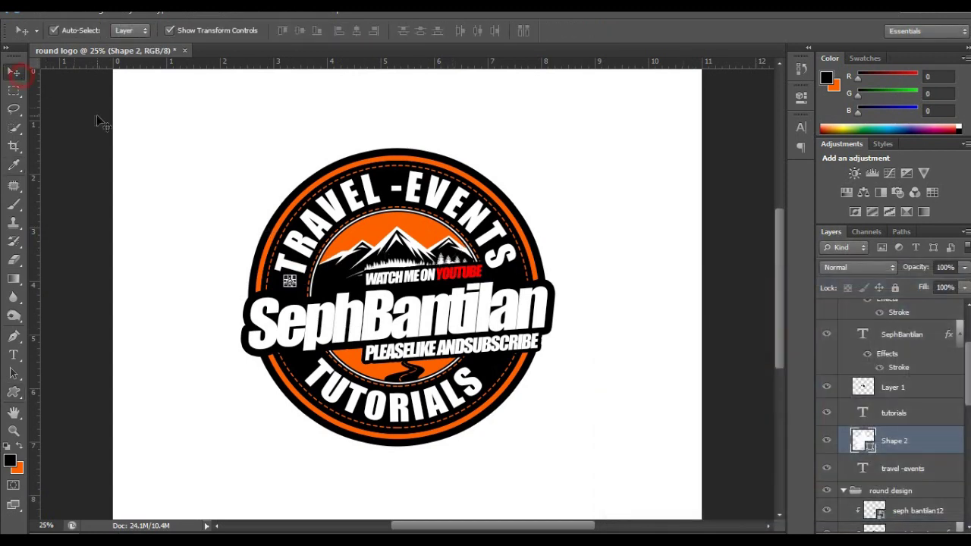
# - Move the Shape 2 star layer into the round design group, up near Shape 1
pyautogui.click(88, 129)
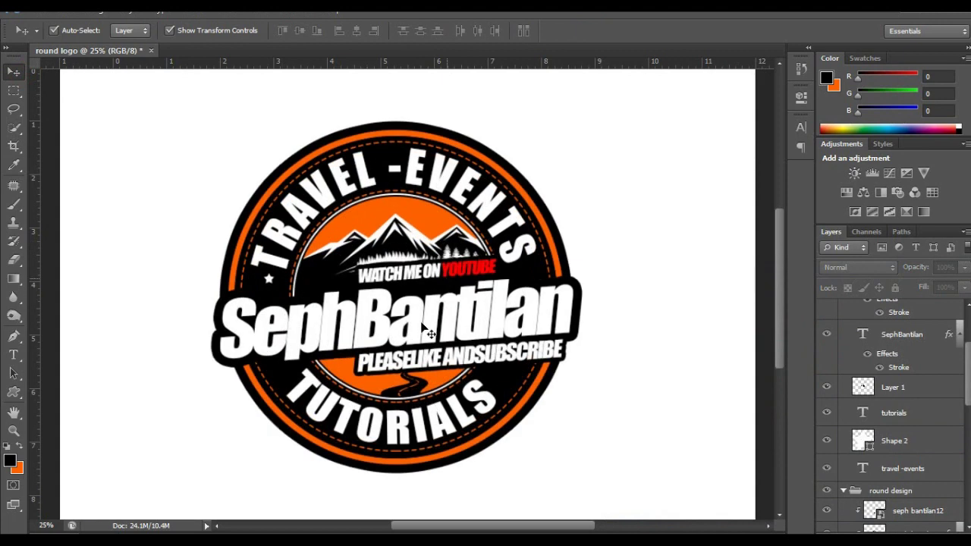
pyautogui.hotkey('ctrl', '+')
pyautogui.click(250, 275)
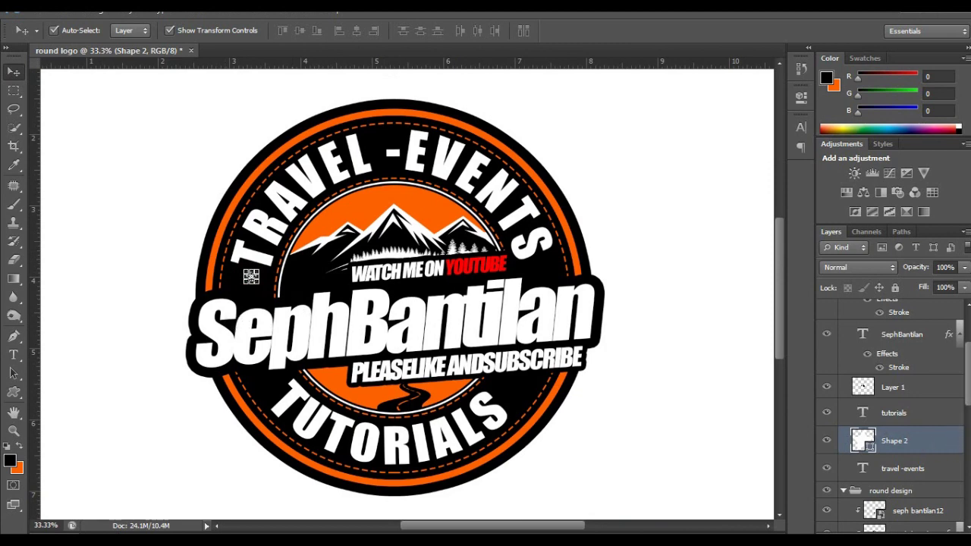
pyautogui.moveTo(920, 452); pyautogui.dragTo(933, 501)
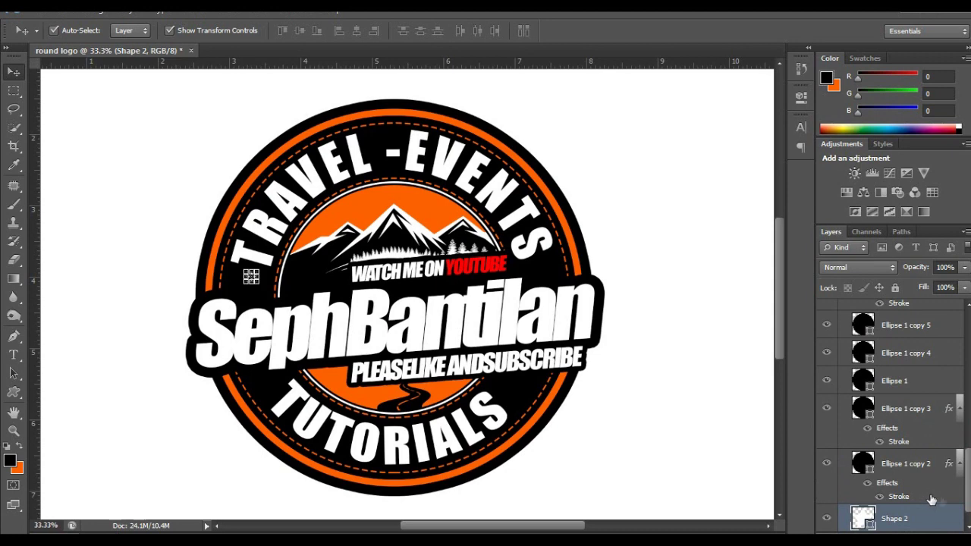
pyautogui.moveTo(923, 518); pyautogui.dragTo(910, 343)
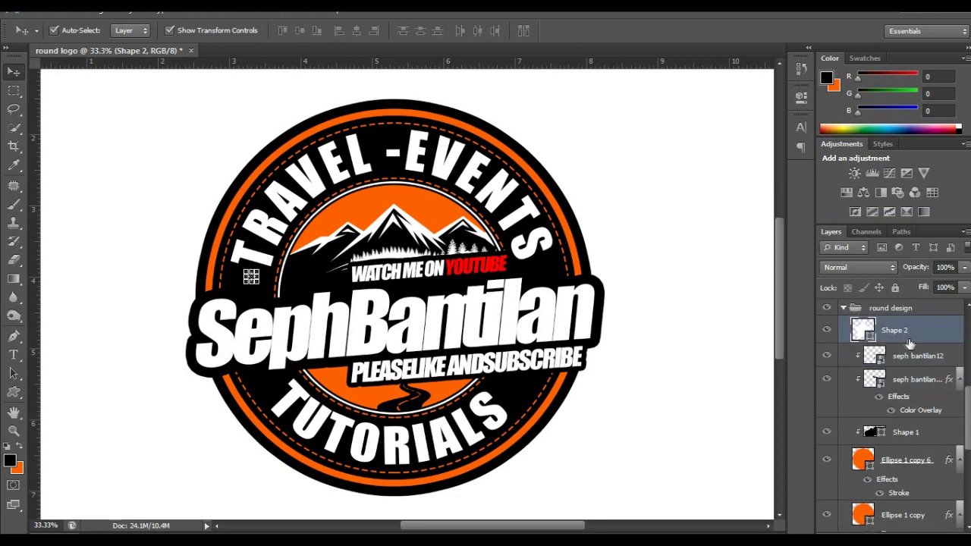
# - Alt-drag a duplicate of the star toward the ring's right side
pyautogui.hotkey('ctrl', 't')
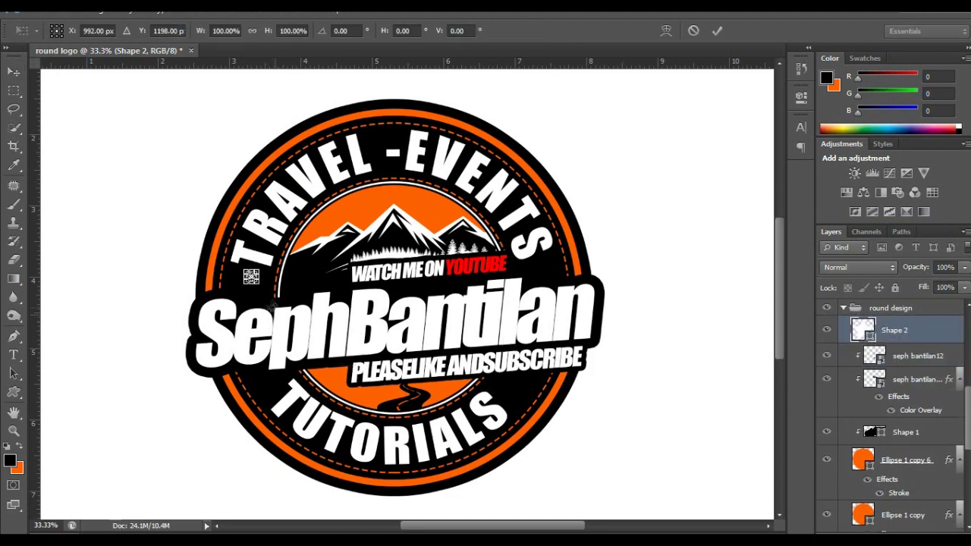
pyautogui.press('Escape')
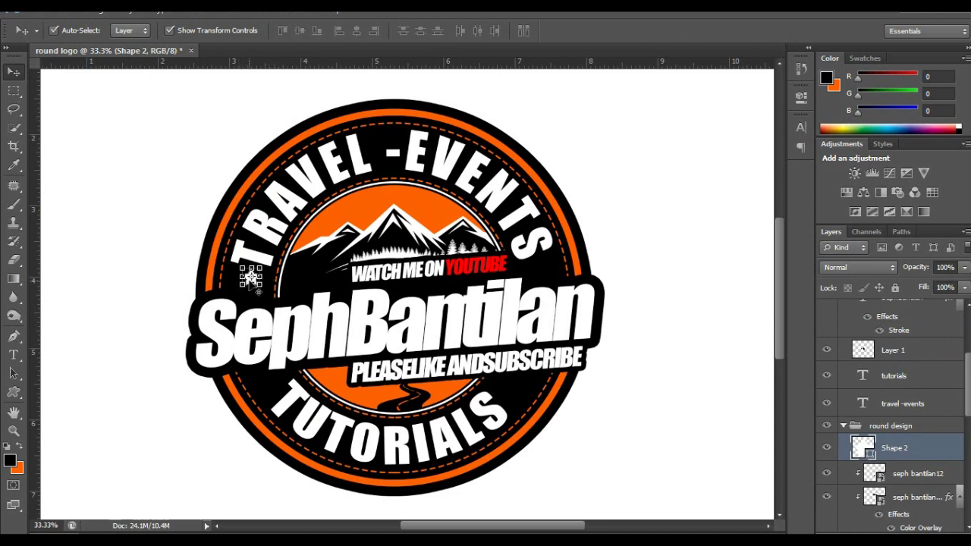
pyautogui.moveTo(251, 277); pyautogui.dragTo(537, 267)
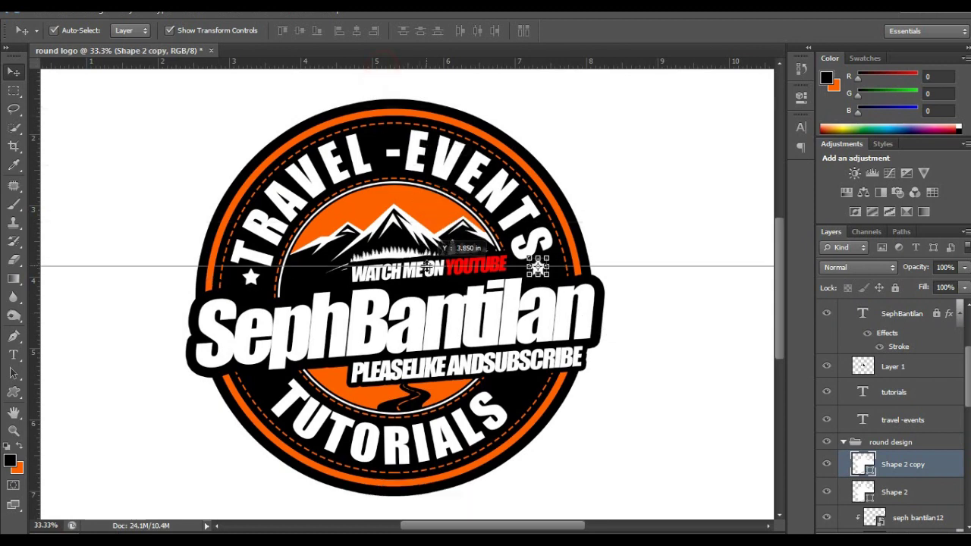
# - Position stars on both sides of TRAVEL -EVENTS along the horizontal guide
pyautogui.click(650, 401)
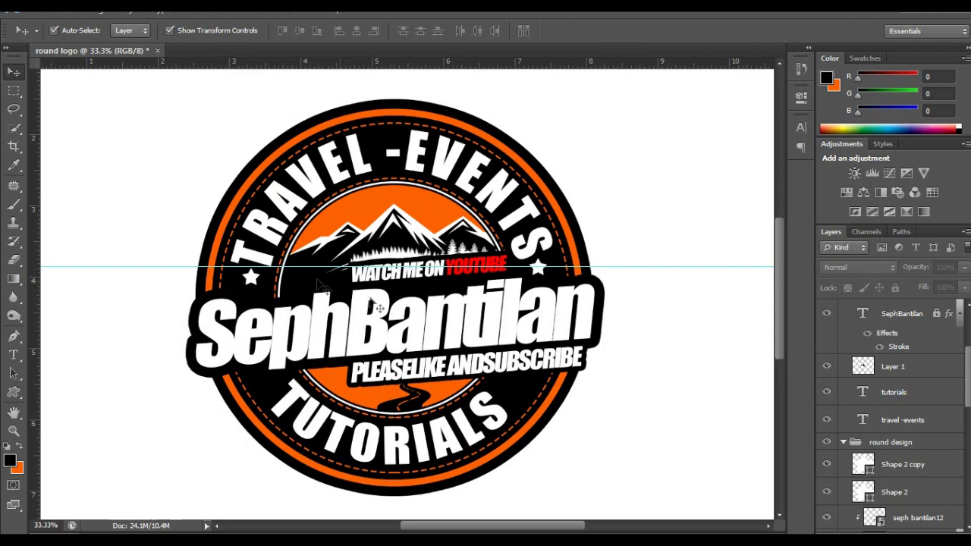
pyautogui.click(538, 272)
pyautogui.hotkey('ctrl', 't')
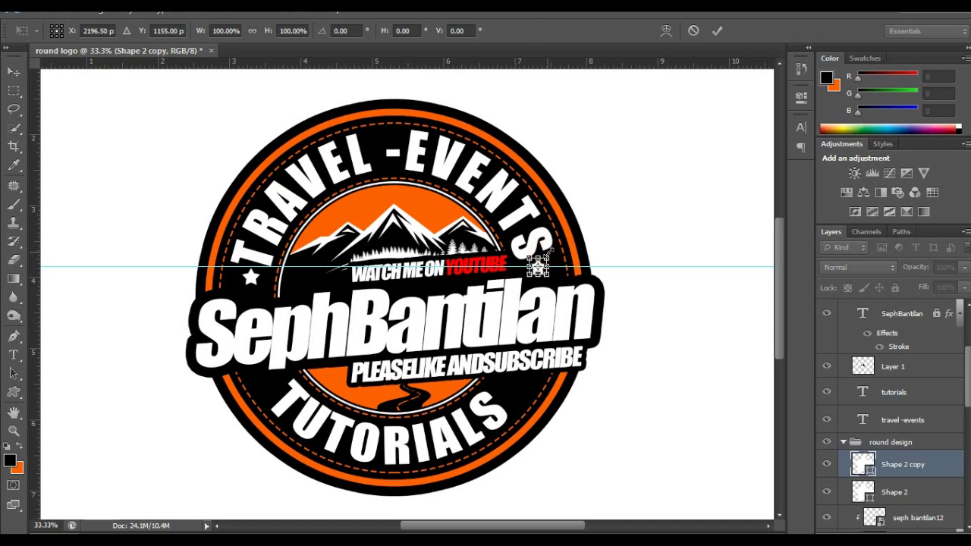
pyautogui.press('Return')
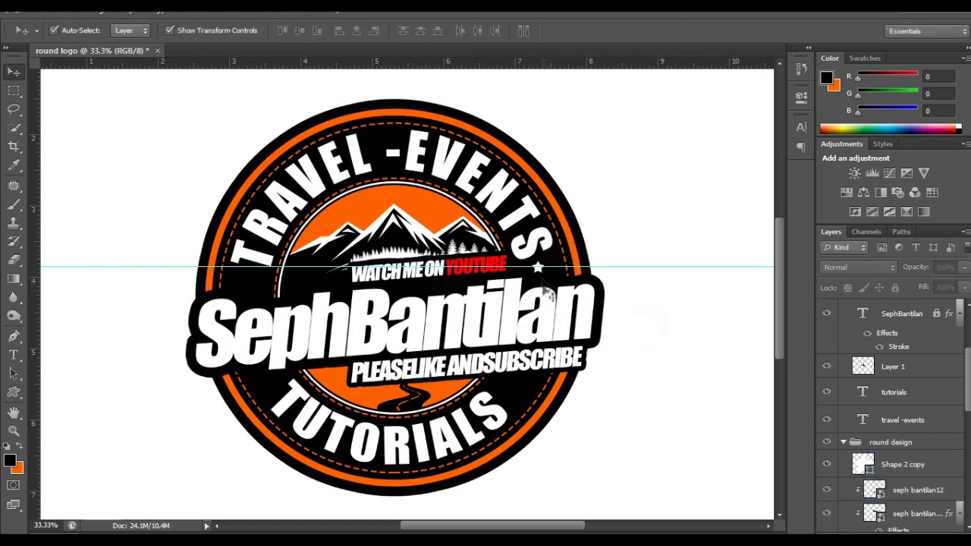
pyautogui.moveTo(538, 269); pyautogui.dragTo(249, 282)
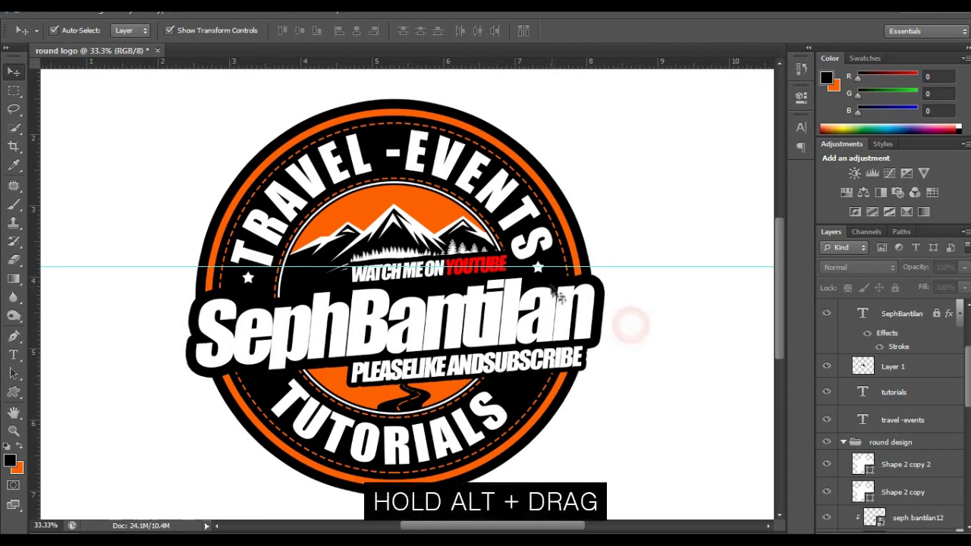
# - Add stars at both ends of TUTORIALS and move Shape 2 copy 3 into the text group
pyautogui.moveTo(538, 269)
pyautogui.mouseDown()
pyautogui.moveTo(267, 383)
pyautogui.moveTo(515, 384)
pyautogui.mouseUp()
pyautogui.click(267, 384)
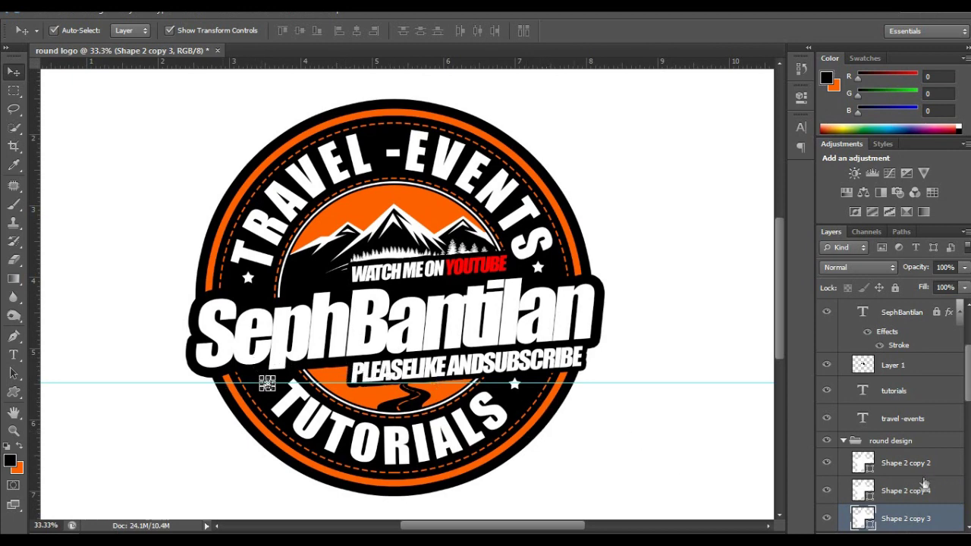
pyautogui.moveTo(903, 525); pyautogui.dragTo(935, 334)
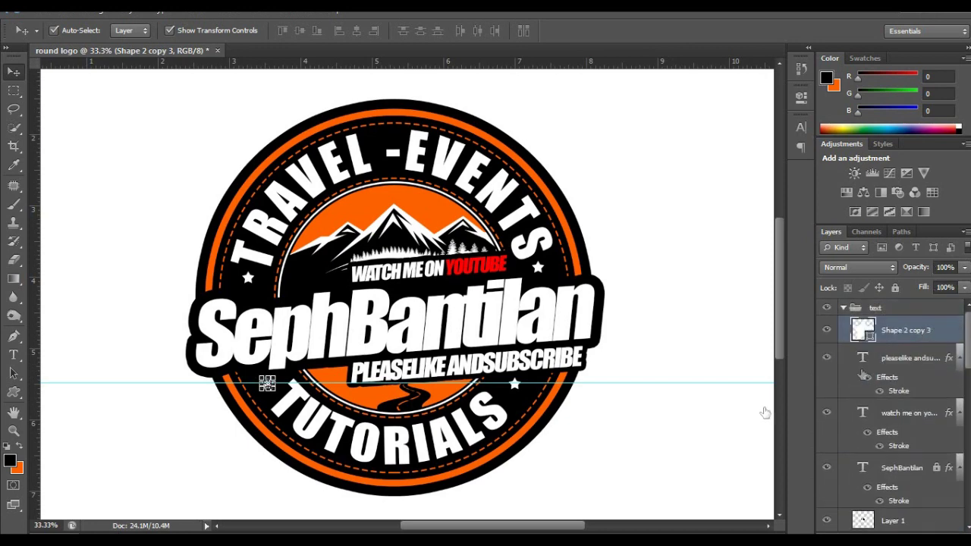
# - Collapse the text and round design groups and drag the horizontal guide back onto the ruler
pyautogui.click(843, 308)
pyautogui.click(843, 324)
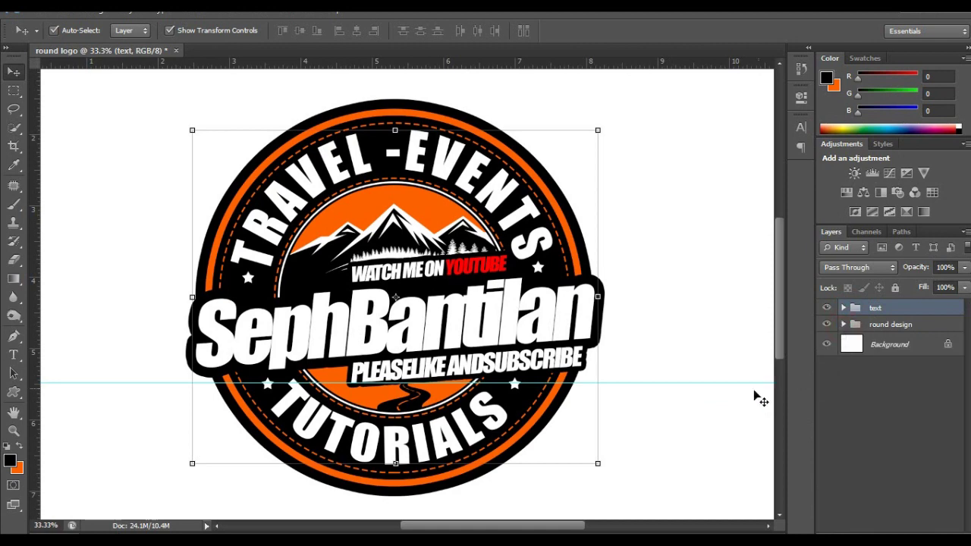
pyautogui.click(722, 390)
pyautogui.click(674, 458)
pyautogui.moveTo(588, 385); pyautogui.dragTo(668, 23)
pyautogui.click(466, 429)
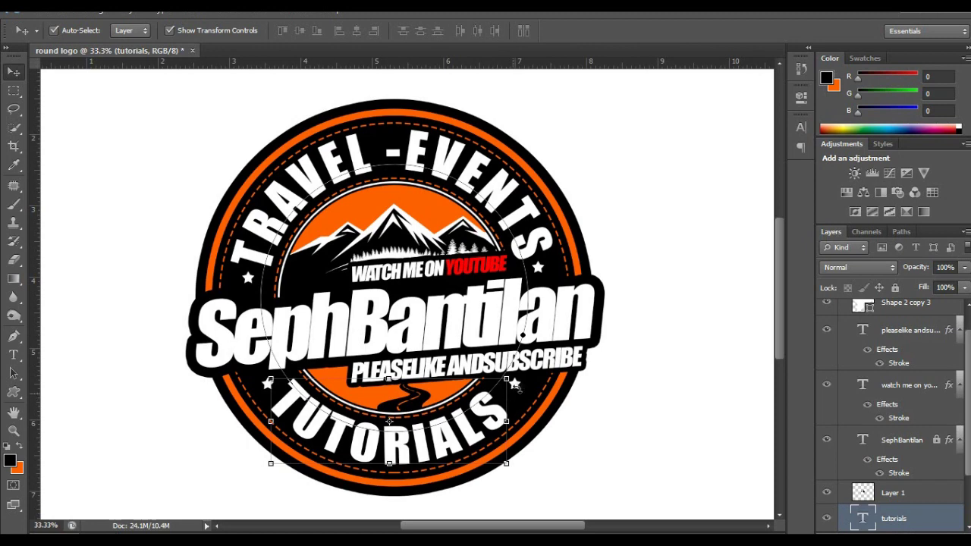
# - Set the TUTORIALS tracking to 20, after trying 60, 40, 300 and 30
pyautogui.click(801, 127)
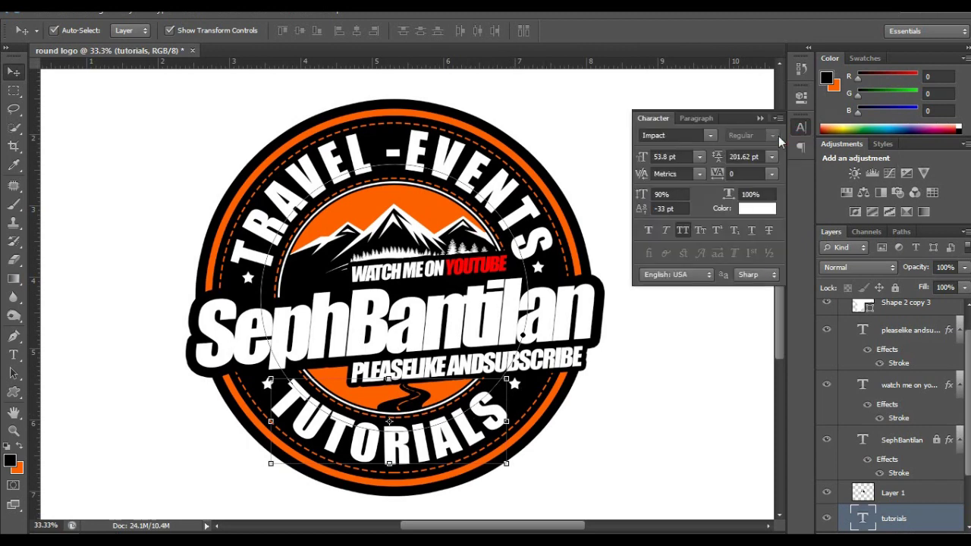
pyautogui.click(718, 174)
pyautogui.write('60')
pyautogui.press('Return')
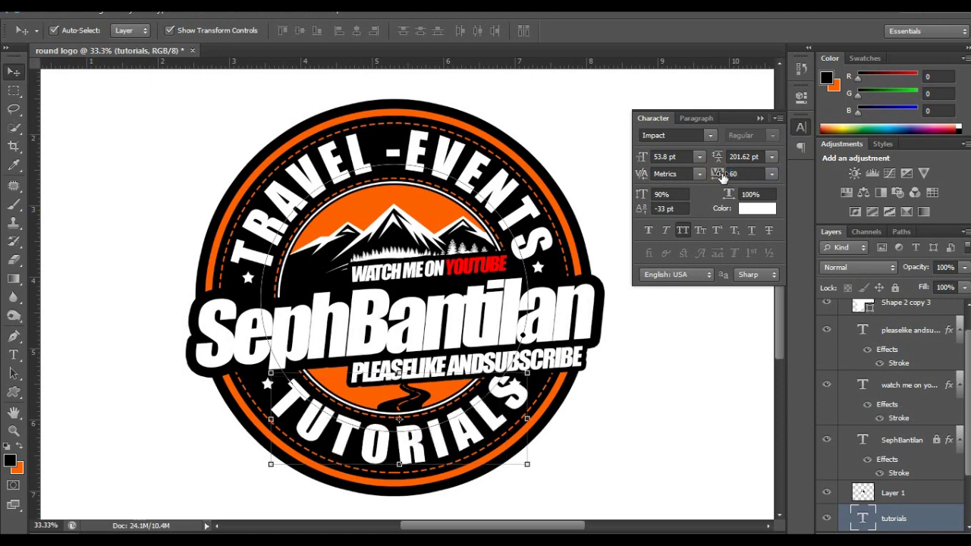
pyautogui.press('Return')
pyautogui.press('Return')
pyautogui.press('Return')
pyautogui.press('Return')
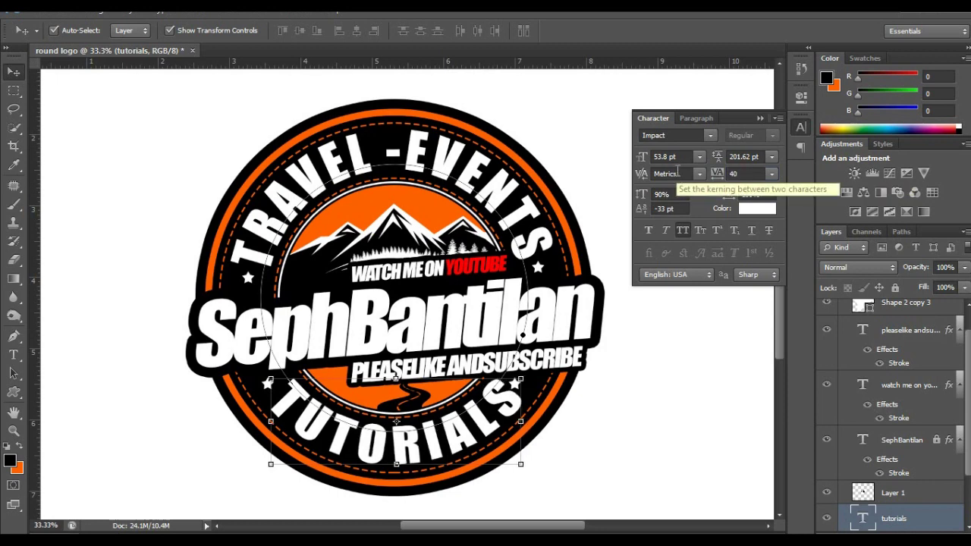
pyautogui.click(747, 173)
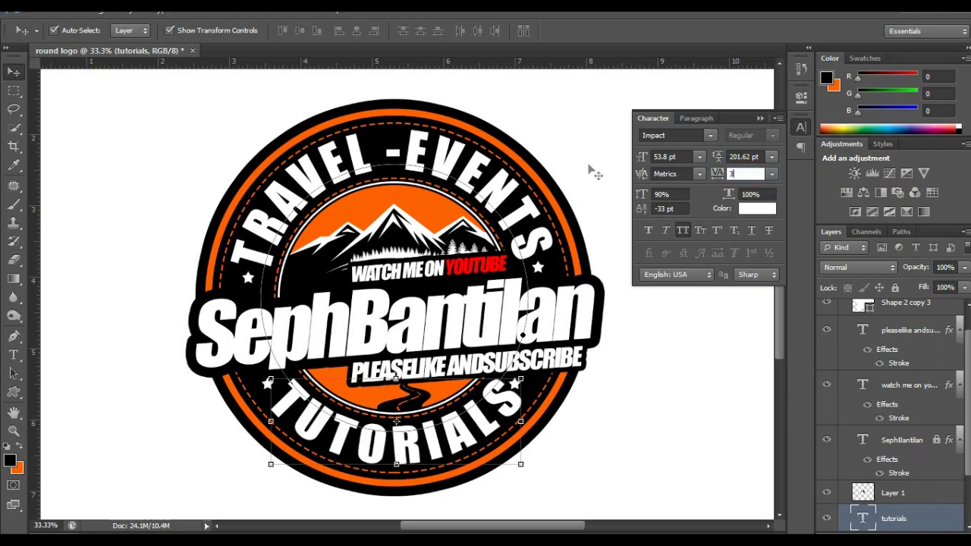
pyautogui.write('00')
pyautogui.press('Return')
pyautogui.press('BackSpace')
pyautogui.press('Return')
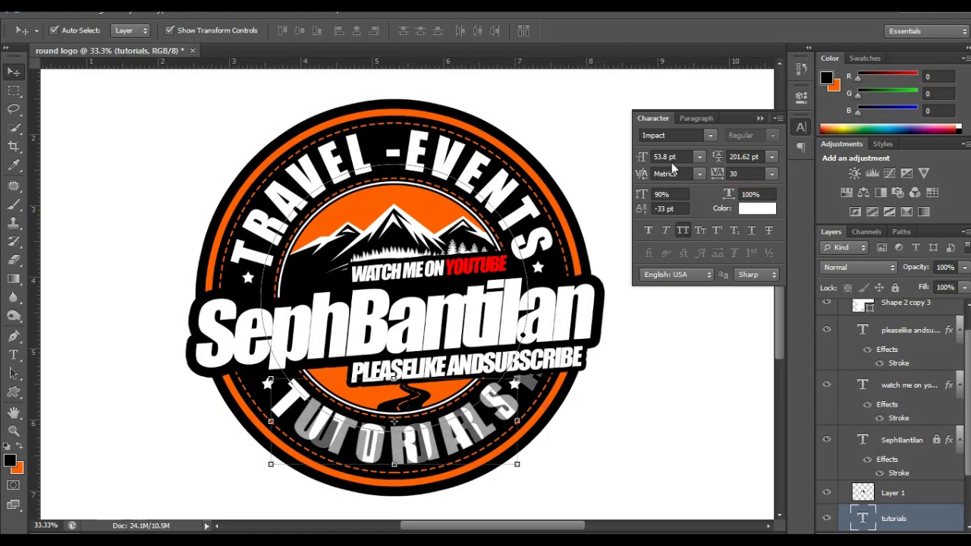
pyautogui.click(747, 174)
pyautogui.write('20')
pyautogui.press('Return')
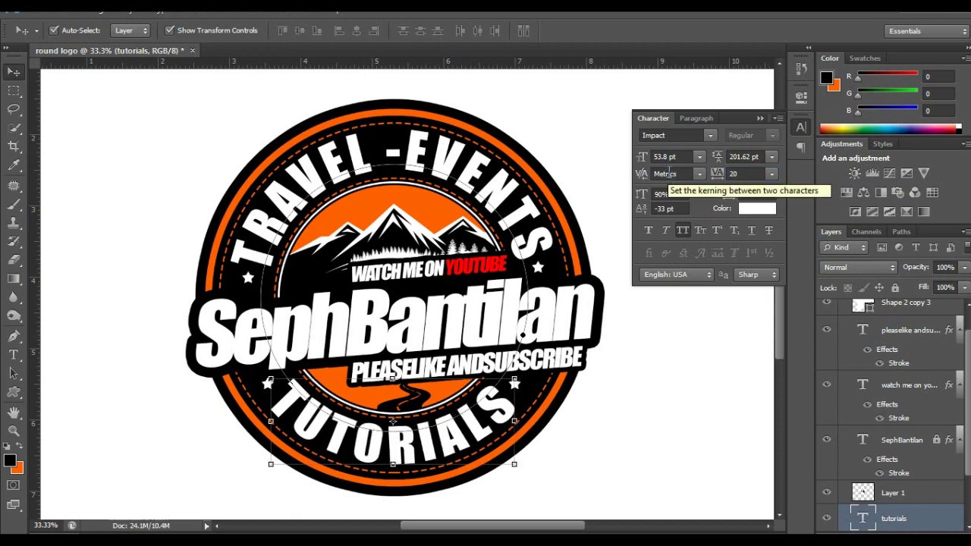